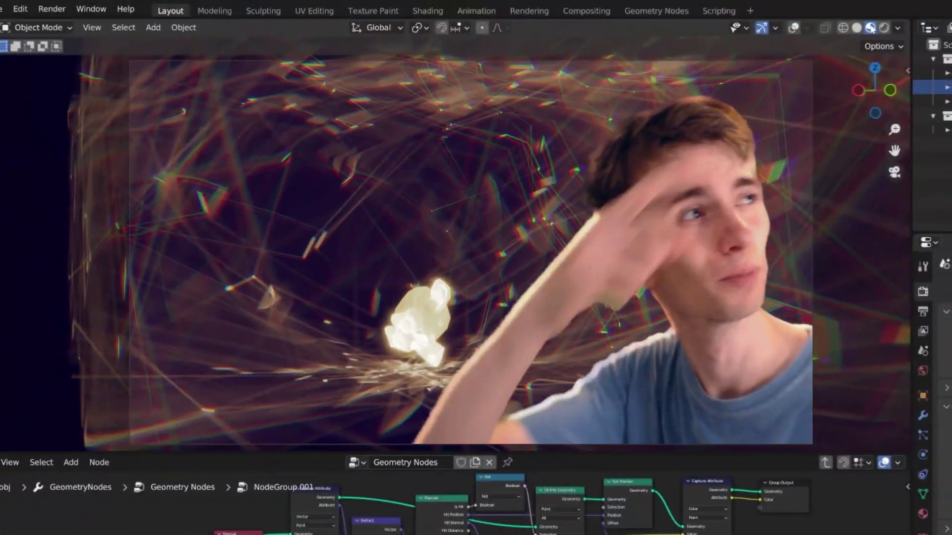
left_click(868, 9)
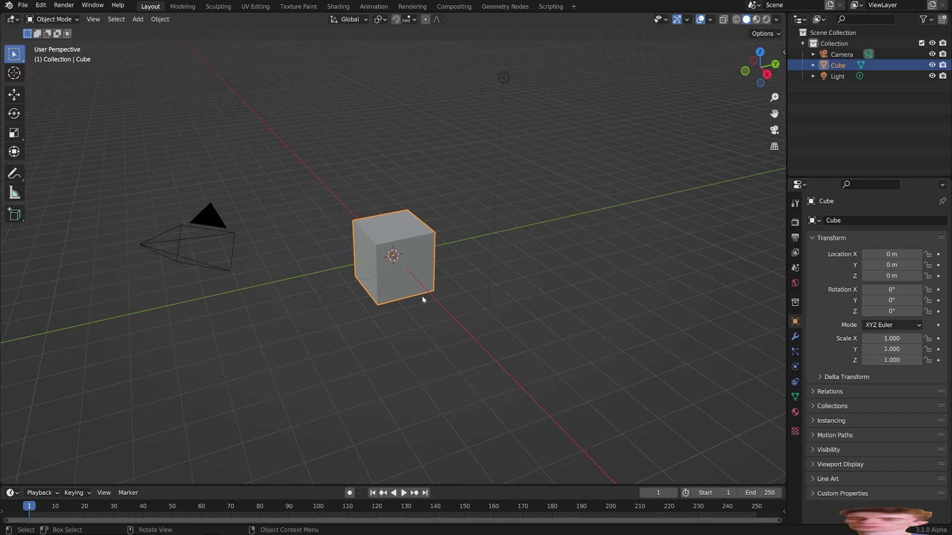
Enter Edit Mode on the cube and delete its top face.
scroll(64, 98, "up", 3)
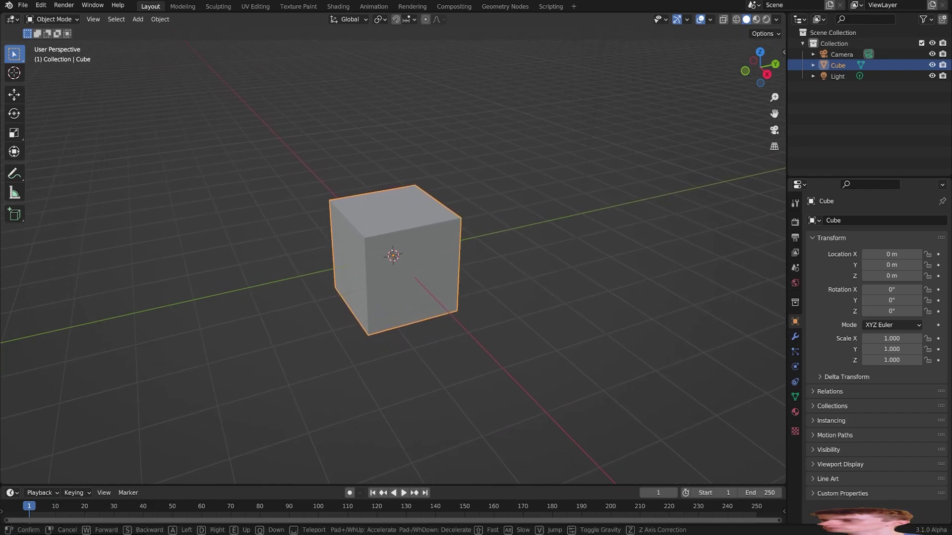
key("Tab")
left_click(409, 217)
key("x")
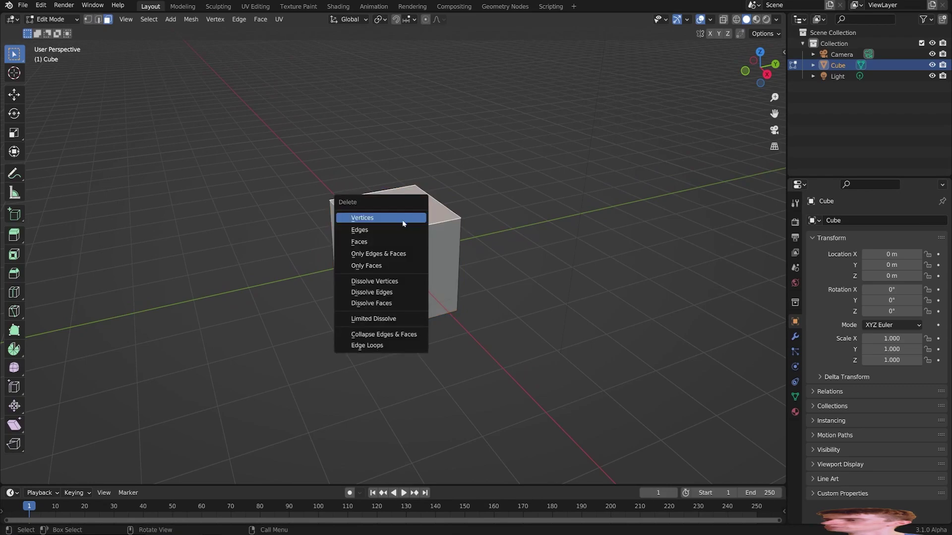
left_click(384, 249)
Extrude the cube's open top edges and scale them outward to about 2.69 to form a flat surrounding rim.
left_click(102, 21)
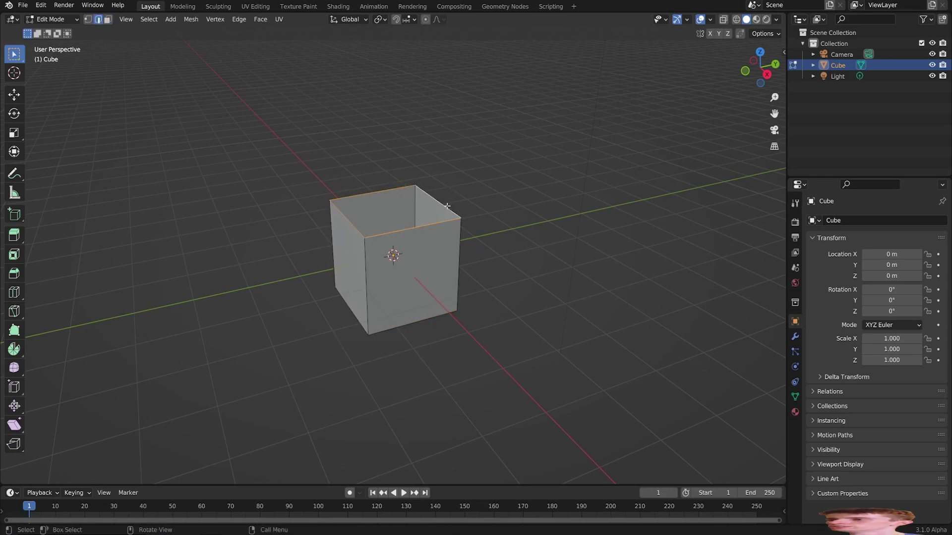
key("e")
key("Escape")
key("s")
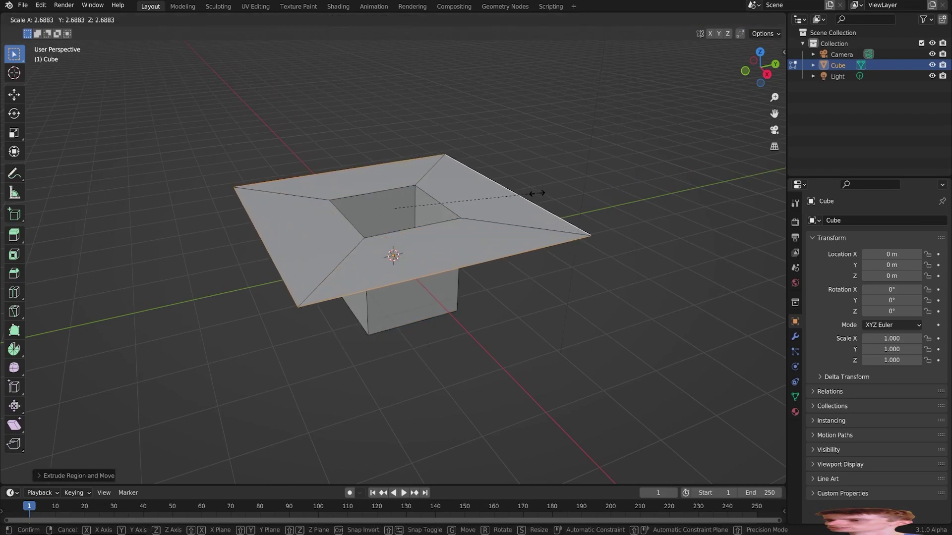
left_click(536, 193)
Delete the cube's front side face and return to Object Mode.
middle_click_drag(535, 193, 393, 255)
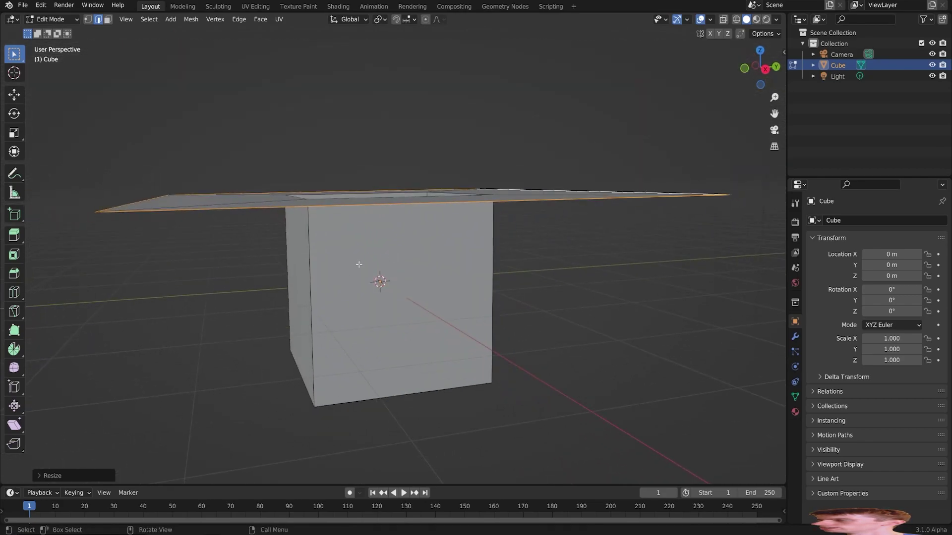
left_click(107, 21)
left_click(383, 277)
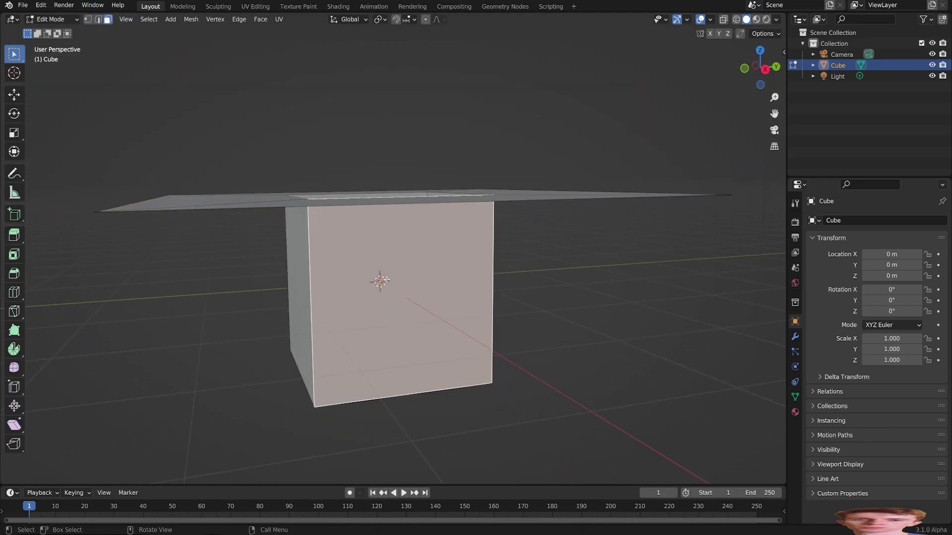
key("x")
left_click(389, 278)
key("Tab")
Rename the cube object as Pool.
middle_click_drag(397, 272, 700, 120)
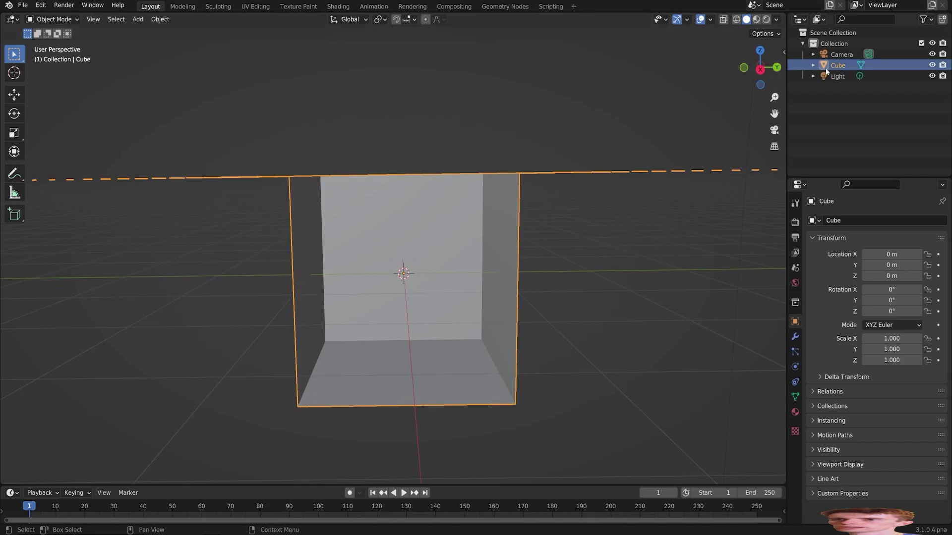
type("Pool")
key("Return")
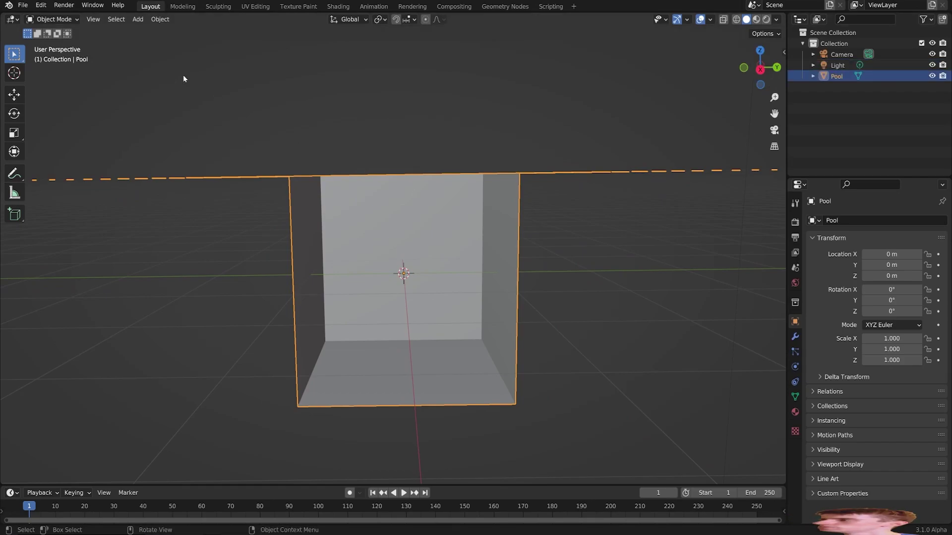
Add a plane and move it straight up along Z to about 0.96 m, near the pool's opening.
left_click(138, 19)
left_click(230, 30)
key("g")
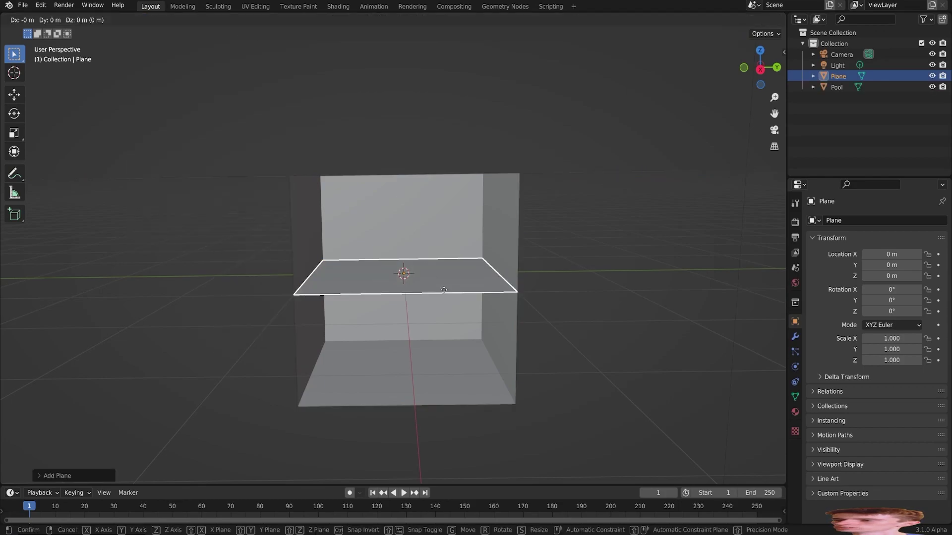
key("z")
left_click(438, 197)
middle_click_drag(438, 196, 446, 233)
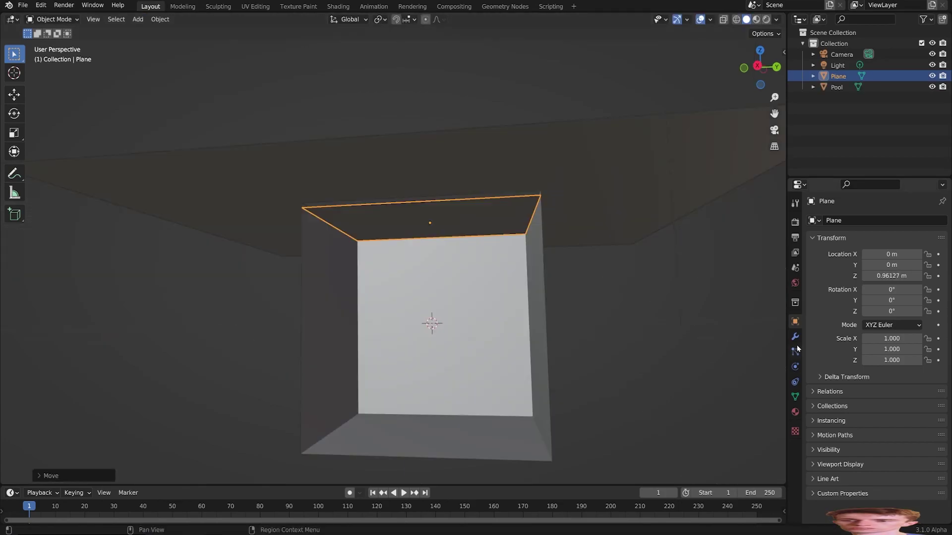
Add a Subdivision Surface modifier to the plane, set to Simple with viewport and render levels of 4.
left_click(795, 337)
left_click(861, 221)
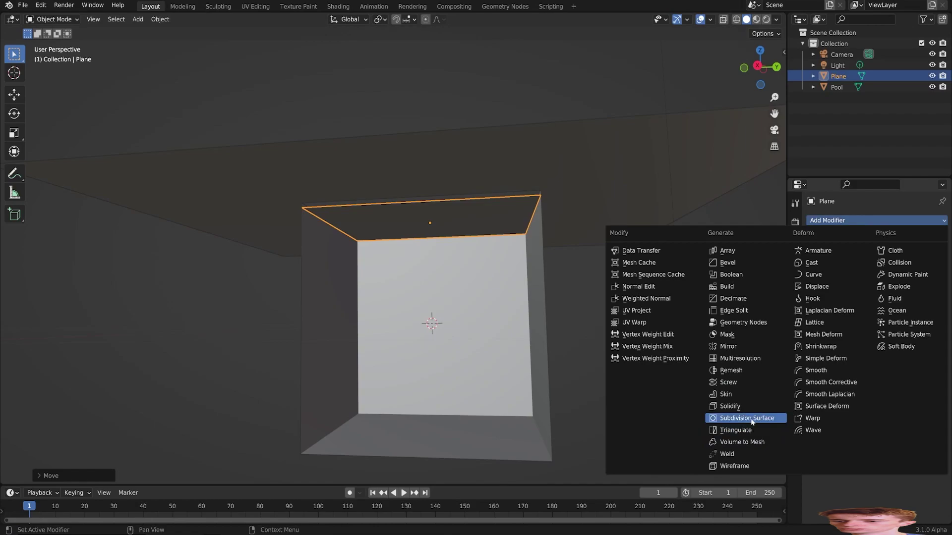
left_click(752, 420)
left_click(917, 257)
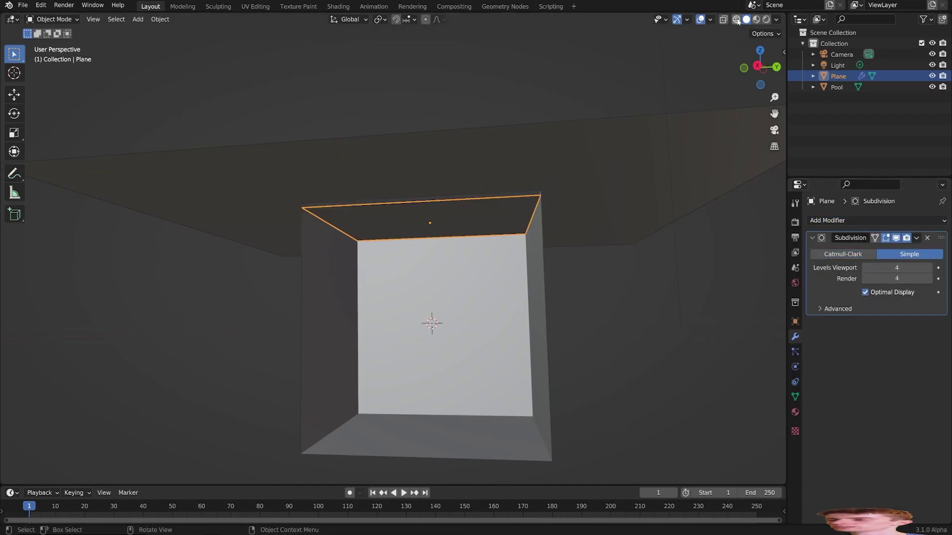
Switch the viewport to wireframe shading and turn off the subdivision's Optimal Display to inspect the plane's grid.
left_click(736, 20)
left_click(881, 294)
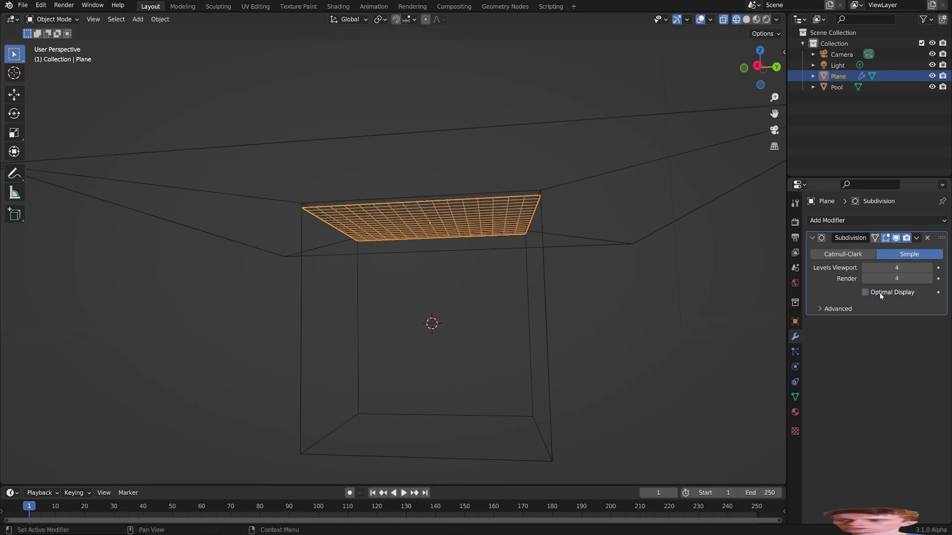
key("shift+grave")
key("w")
key("s")
key("w")
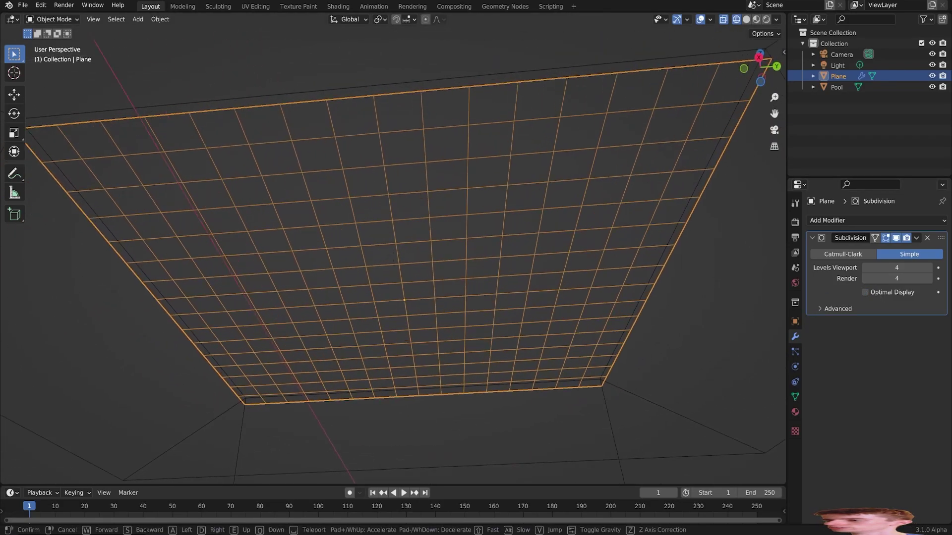
key("s")
left_click(387, 363)
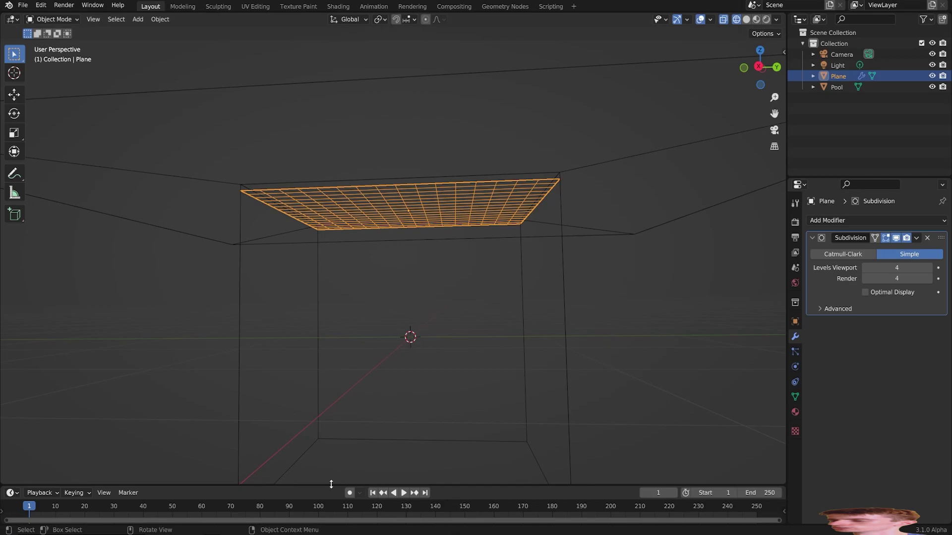
Enlarge the timeline area, turn it into a Geometry Node Editor, and create a new node tree for the plane.
left_click_drag(331, 484, 323, 269)
left_click(12, 275)
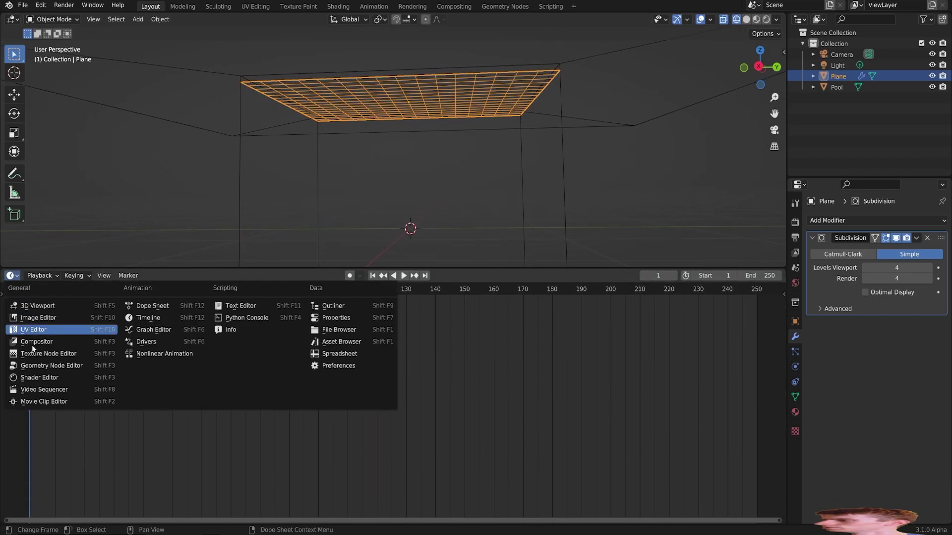
left_click(47, 367)
left_click(393, 276)
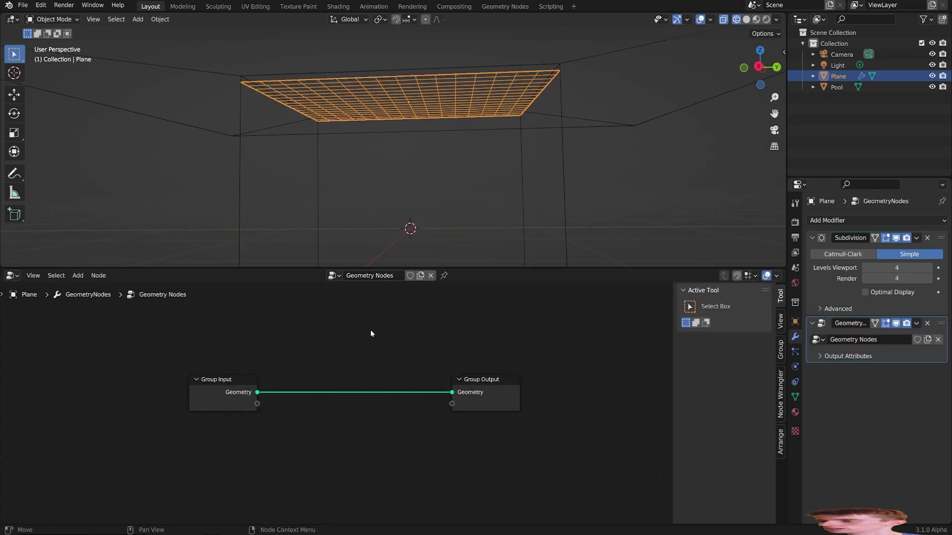
Insert a Set Position node between Group Input and Group Output.
key("F3")
type("set pos")
key("Return")
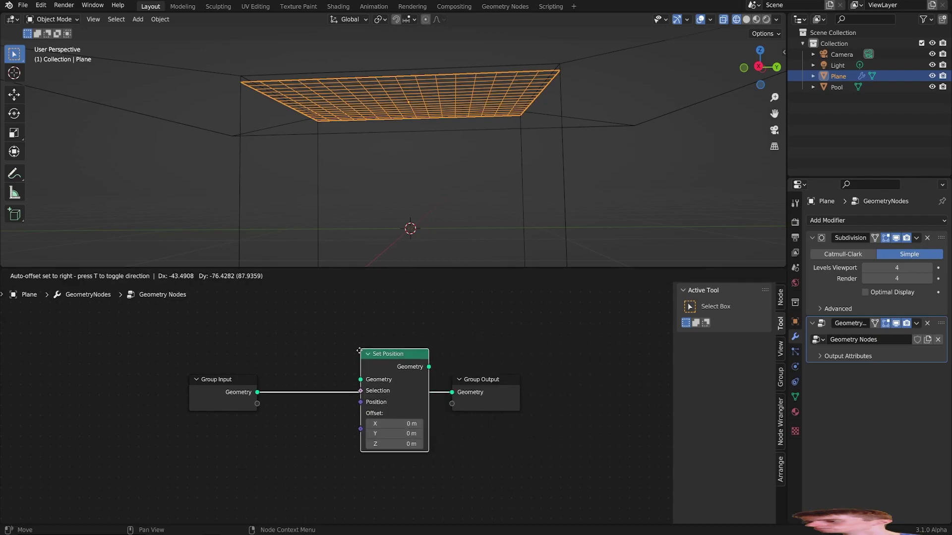
left_click(363, 357)
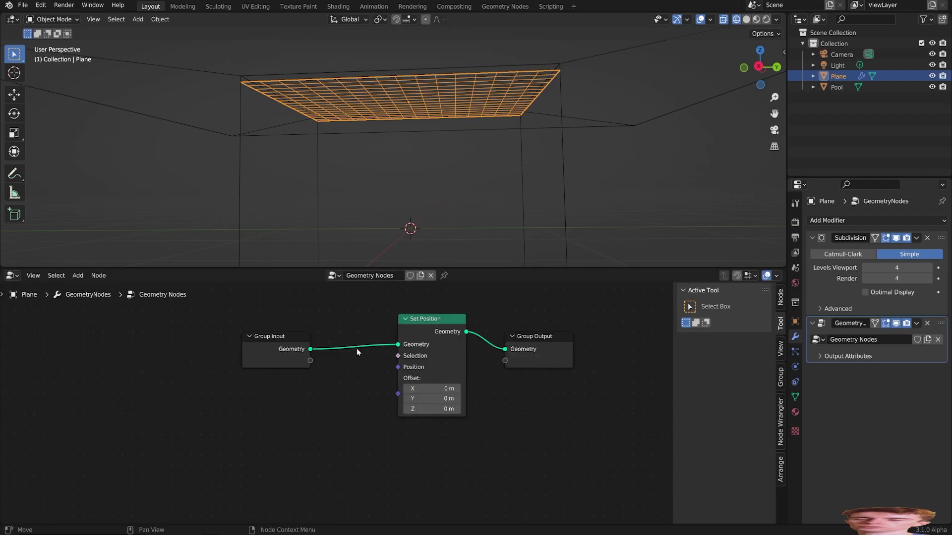
Add a Noise Texture node and connect its Color output to the Set Position node's Offset.
key("F3")
type("noise")
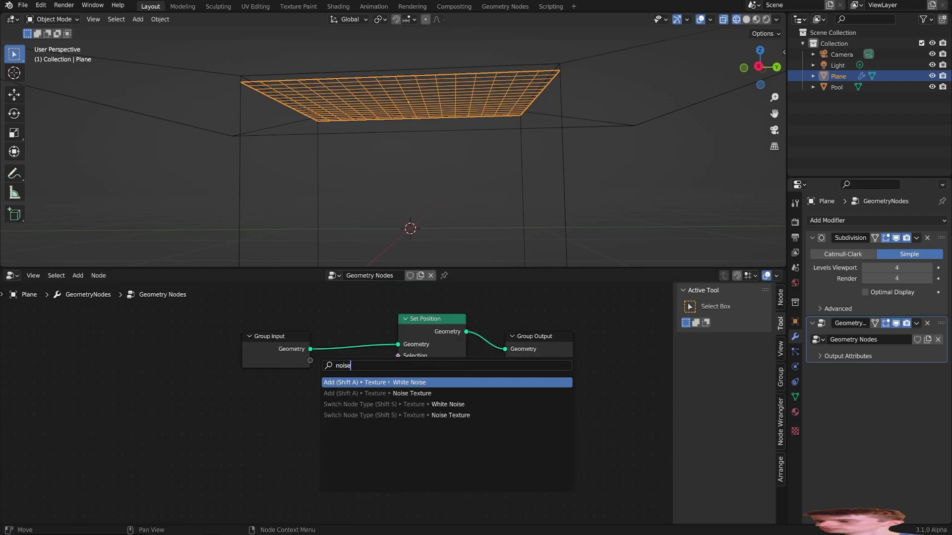
key("Return")
left_click(212, 409)
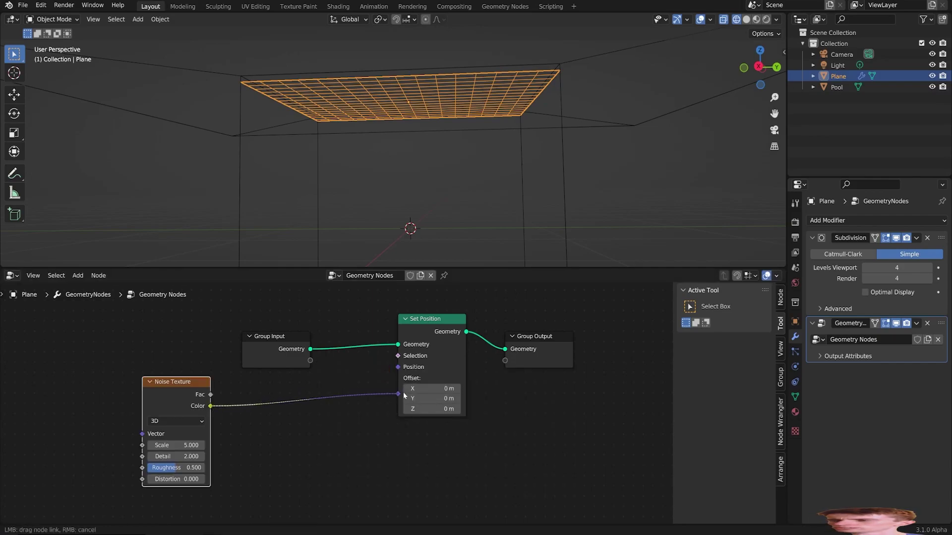
left_click_drag(404, 395, 399, 394)
Inspect the displaced plane and disconnect the noise Color from the Set Position node's Offset.
key("shift+grave")
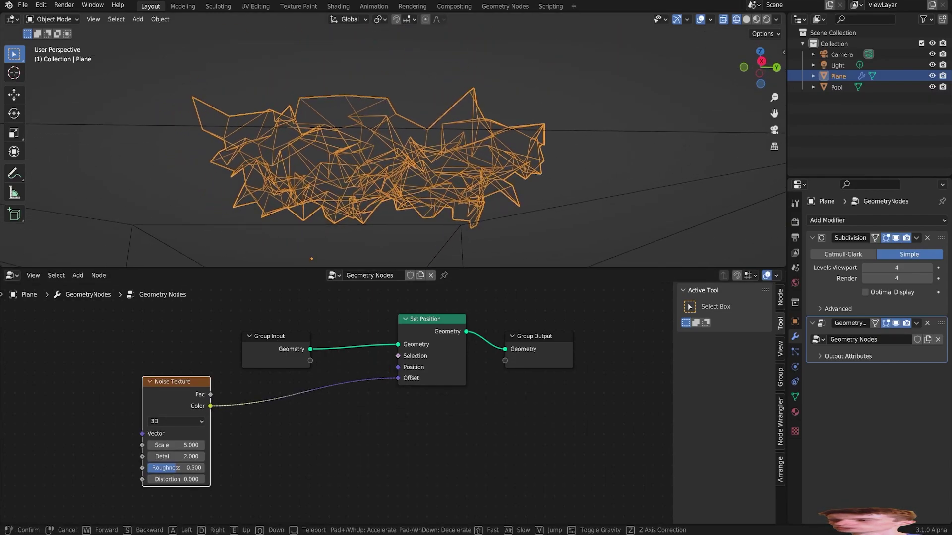
key("w")
key("Escape")
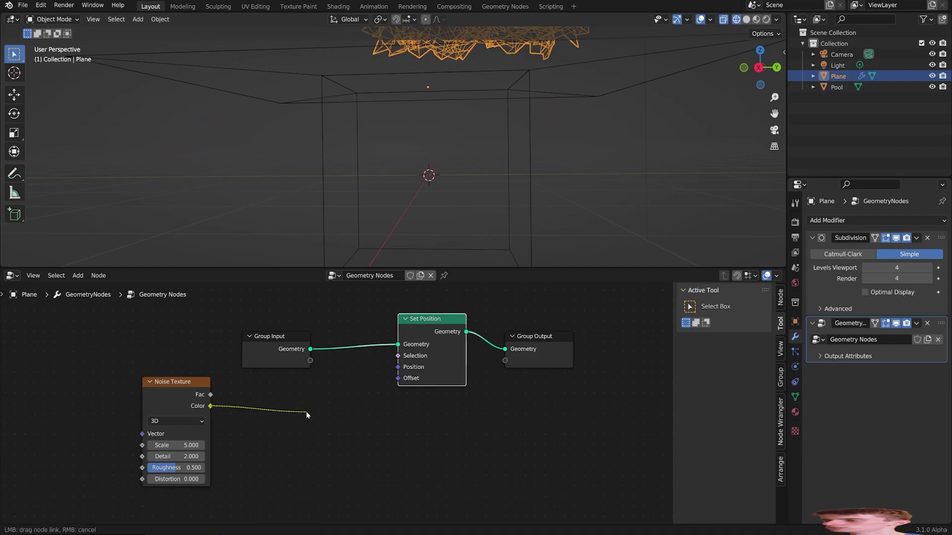
left_click_drag(306, 414, 354, 382)
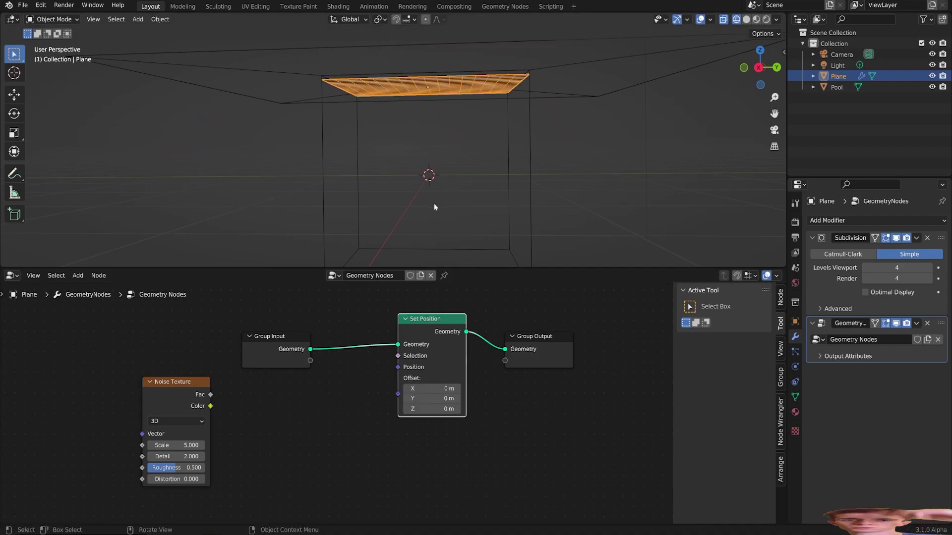
Add a Combine XYZ node feeding the Set Position Offset and connect the noise Fac output to its Z input.
key("F3")
type("combine")
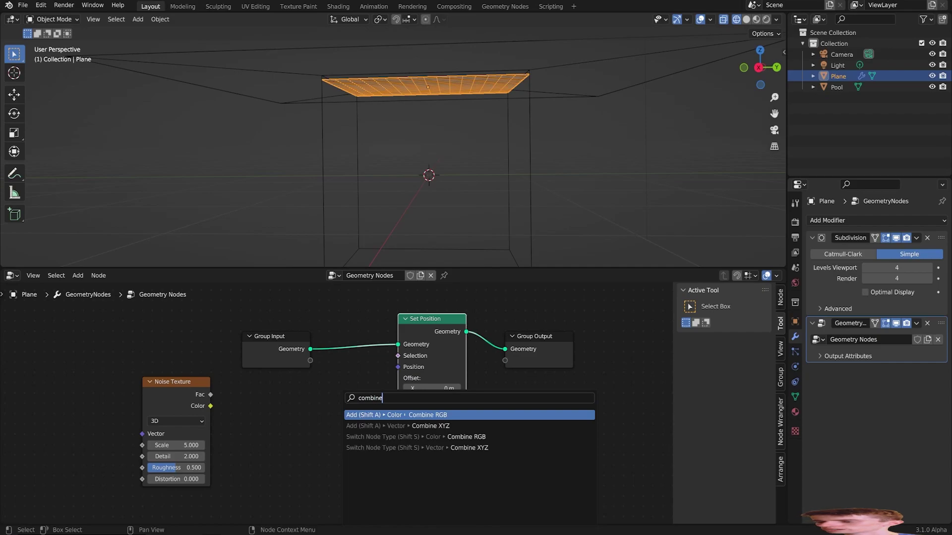
left_click(377, 426)
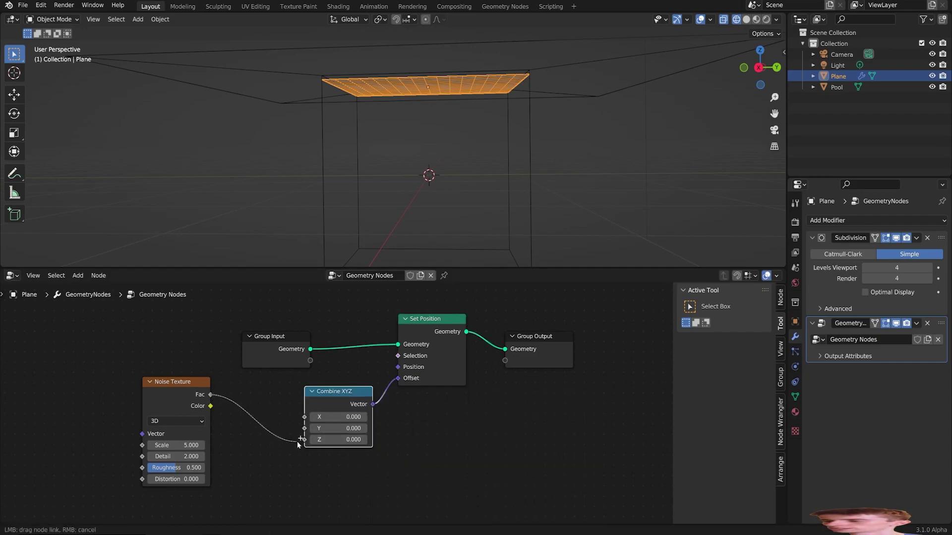
left_click_drag(297, 442, 304, 439)
key("shift+grave")
key("w")
left_click(392, 150)
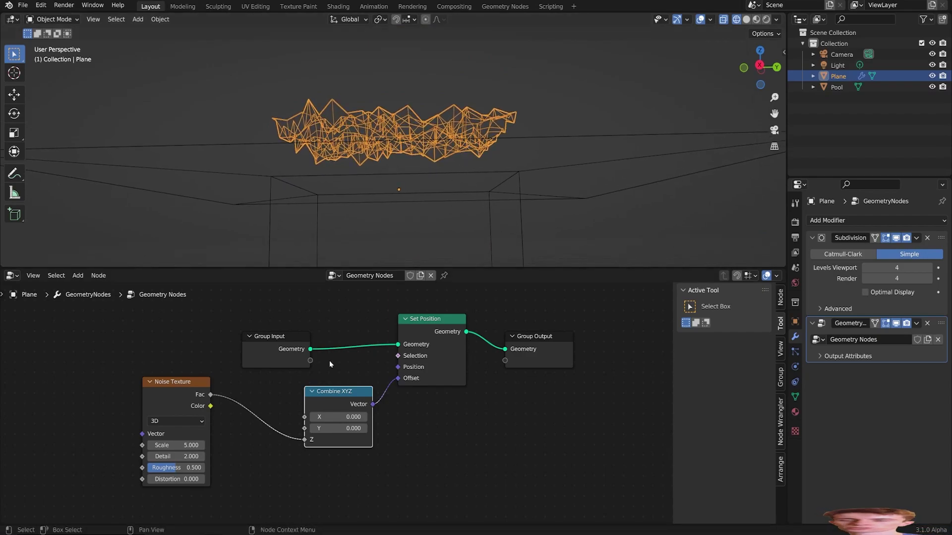
Insert a Math node between the noise Fac and the Combine XYZ Z input, set to Subtract with value 0.5.
middle_click_drag(185, 422, 334, 397)
left_click_drag(332, 378, 214, 376)
left_click(337, 342)
key("F3")
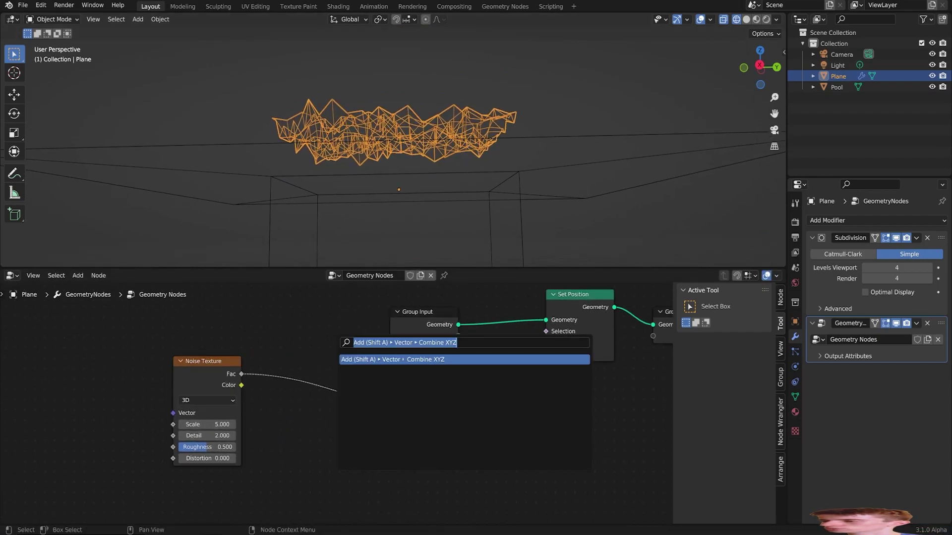
type("math")
key("Return")
left_click(303, 346)
left_click(336, 378)
left_click(339, 418)
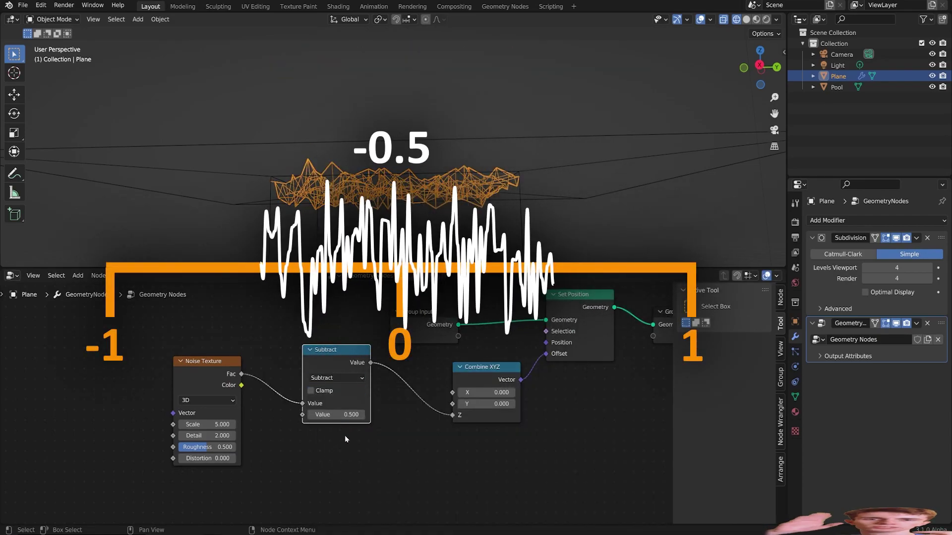
Duplicate the Subtract node, insert the copy before Combine XYZ, and set it to Multiply with value 0.3.
key("shift+grave")
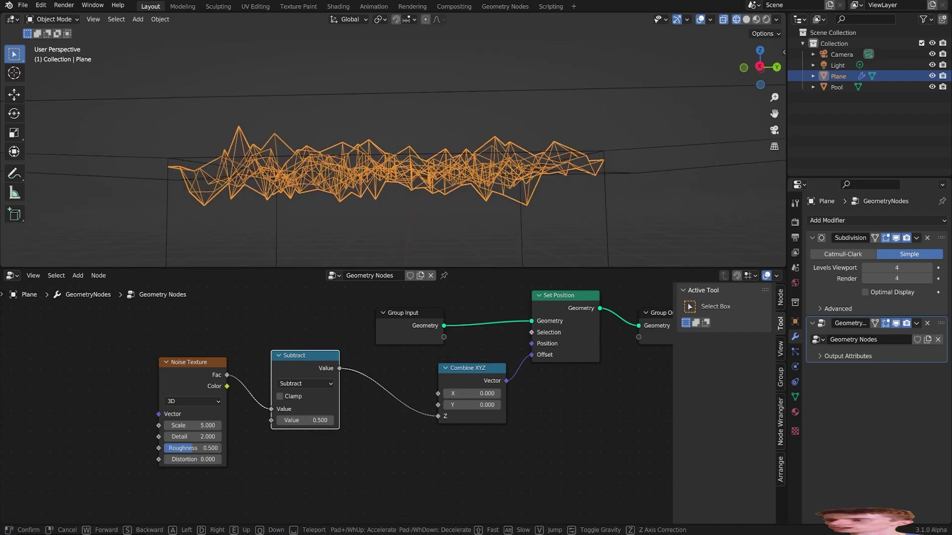
left_click(393, 142)
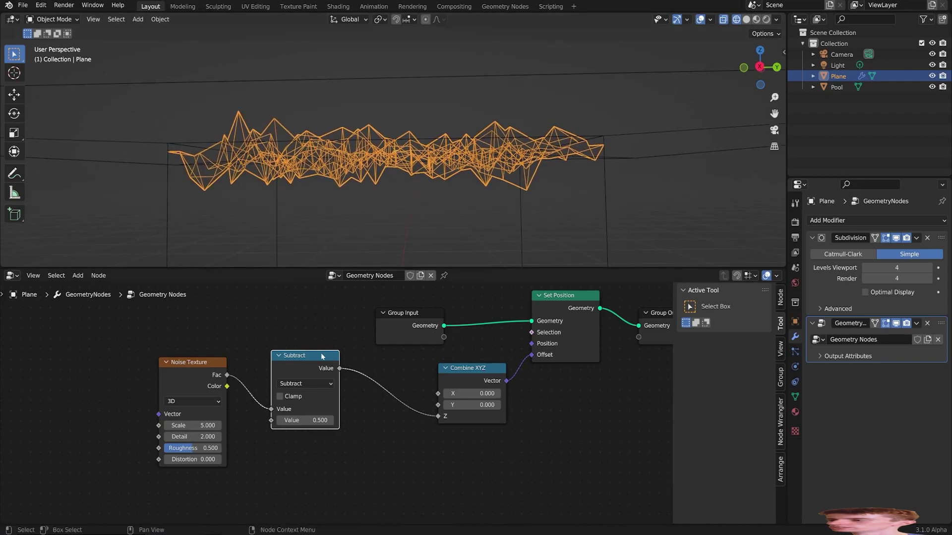
key("shift+d")
left_click(398, 364)
left_click(413, 388)
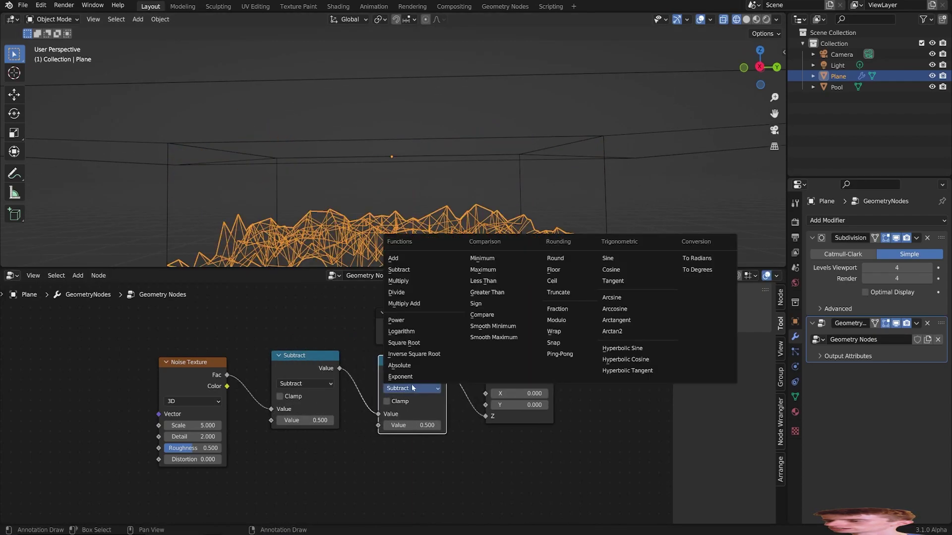
left_click(403, 281)
left_click_drag(421, 425, 399, 425)
Switch the Noise Texture to 4D and drive its W value with #frame/100.
middle_click_drag(347, 218, 345, 263)
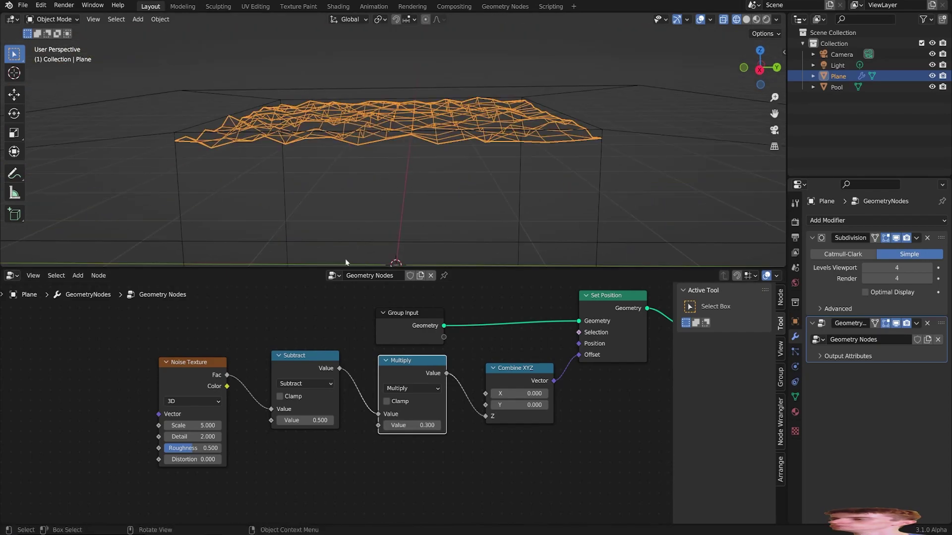
left_click(206, 400)
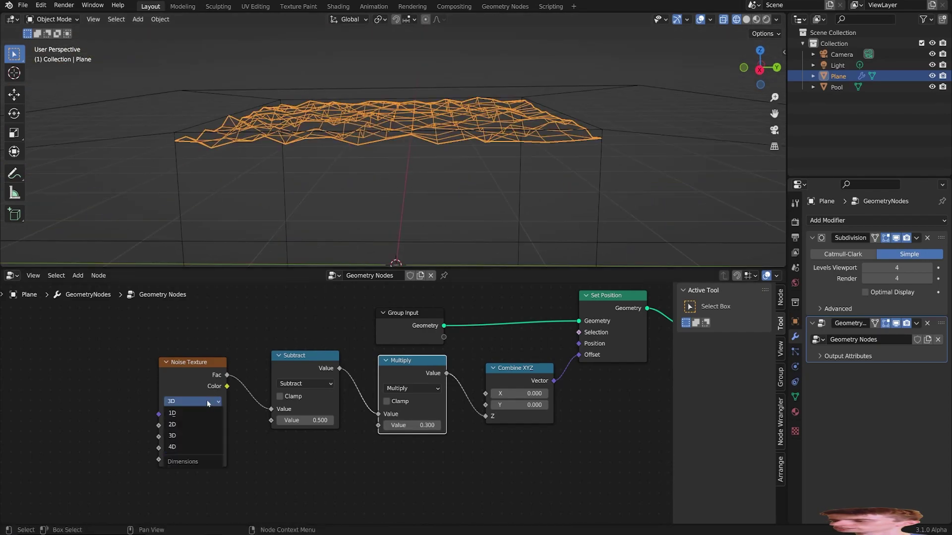
left_click(186, 447)
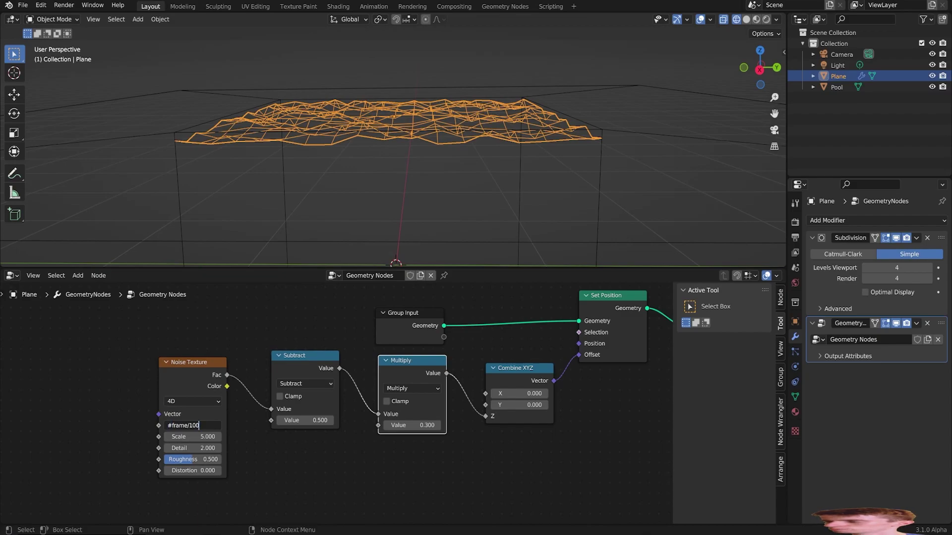
key("Return")
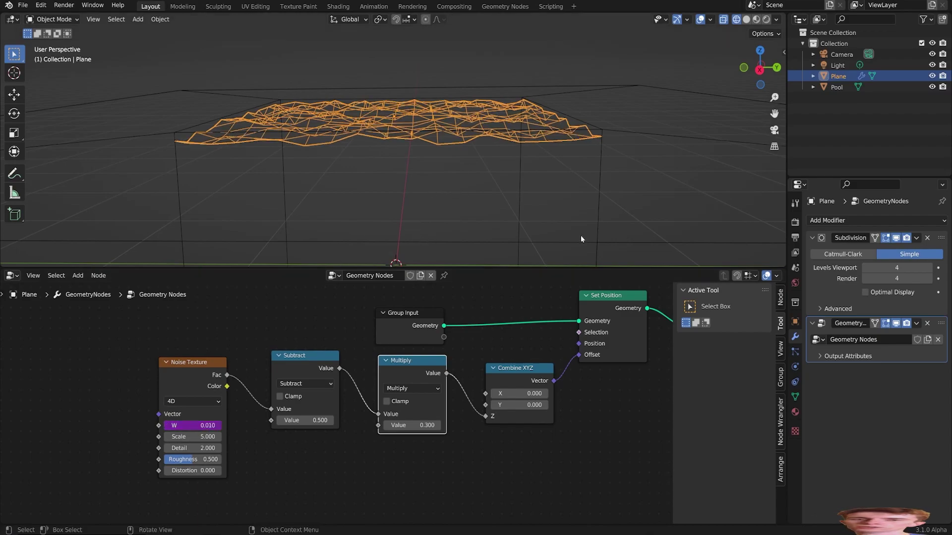
Play the animation and view the moving plane from another angle, then stop playback.
key("space")
key("shift+grave")
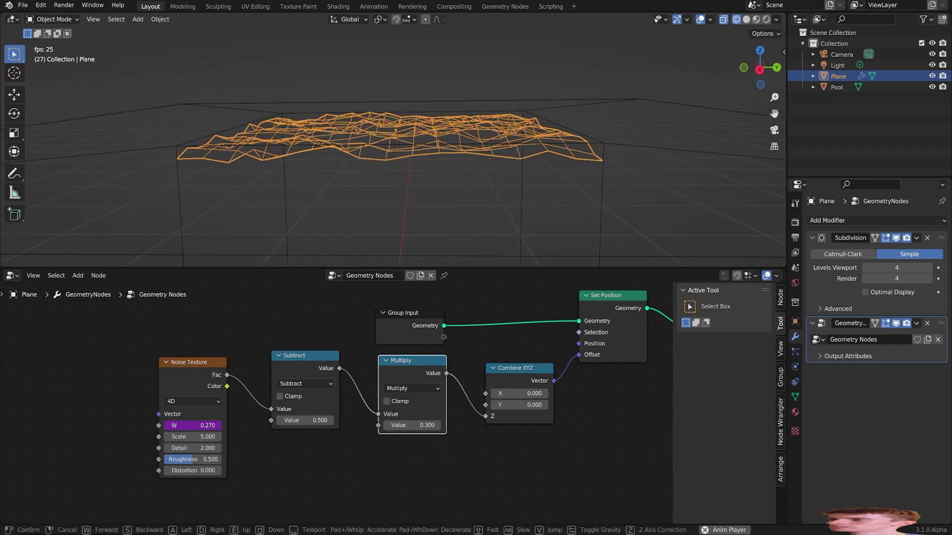
key("a")
key("s")
left_click(393, 154)
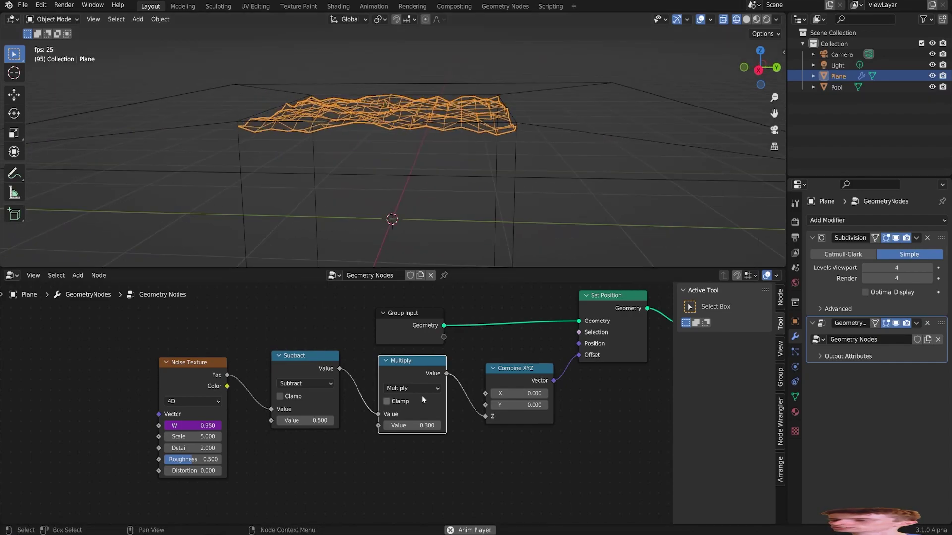
key("space")
Move Group Input clear of the noise nodes and combine the Noise Texture through Set Position nodes into one node group.
left_click_drag(411, 318, 99, 331)
key("Home")
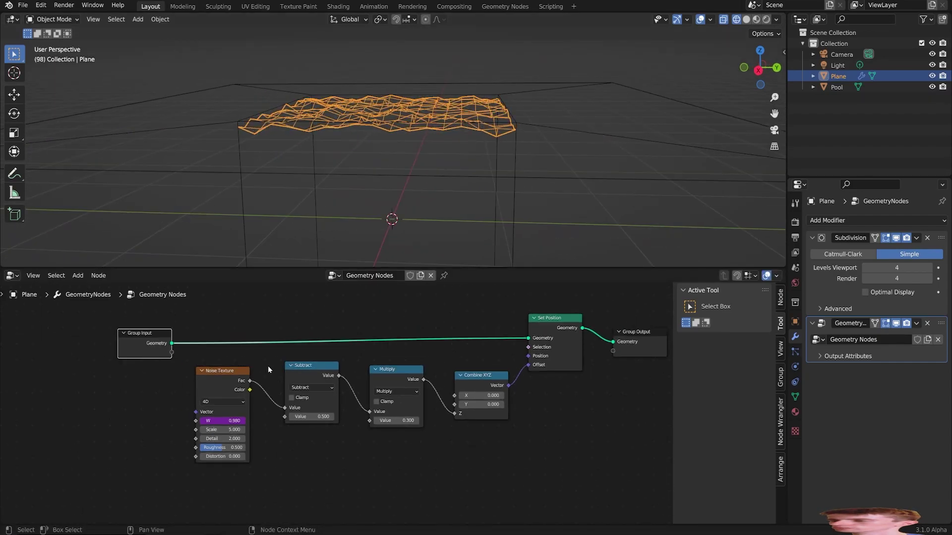
left_click_drag(484, 474, 169, 316)
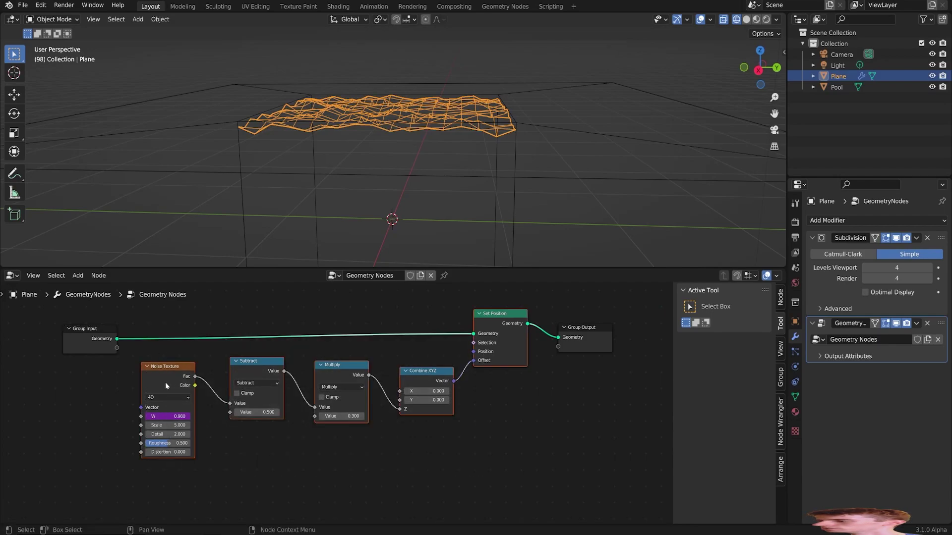
right_click(124, 419)
left_click(125, 433)
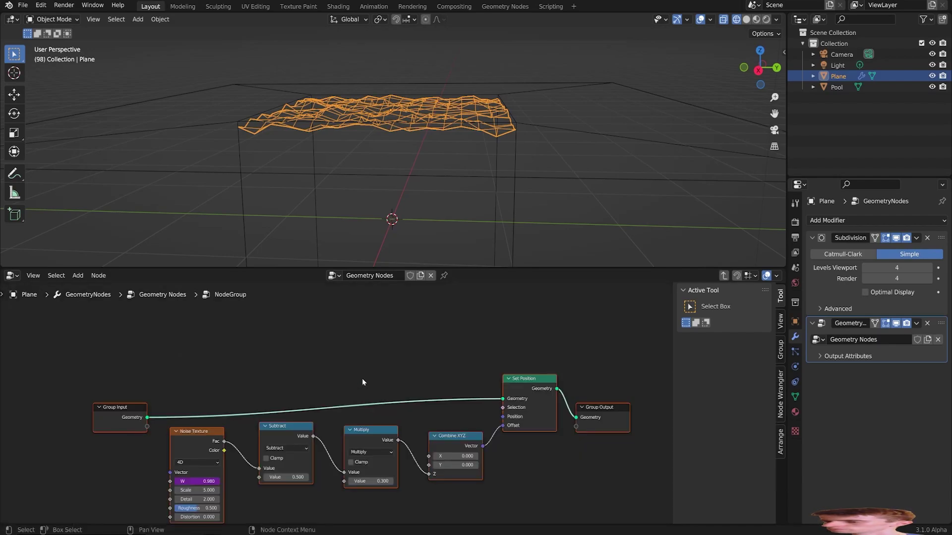
key("Tab")
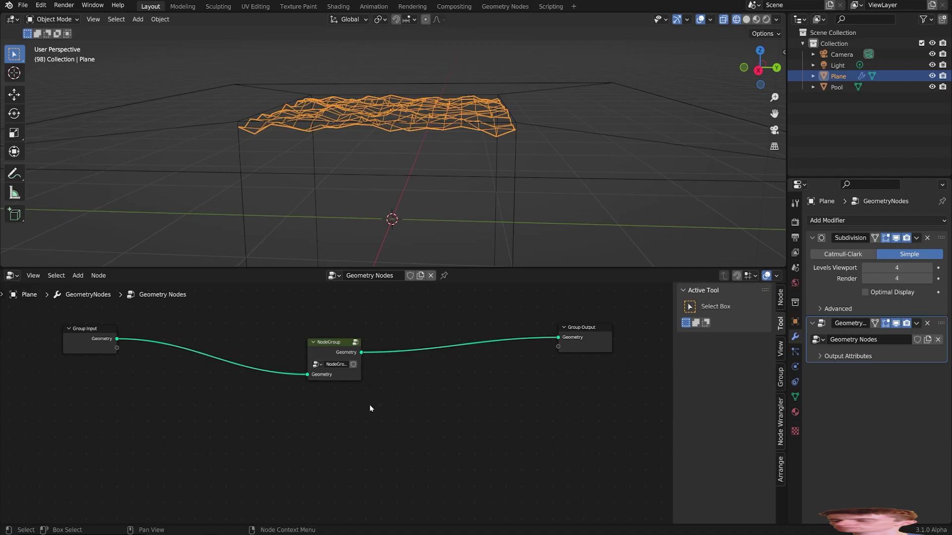
middle_click_drag(369, 405, 354, 423)
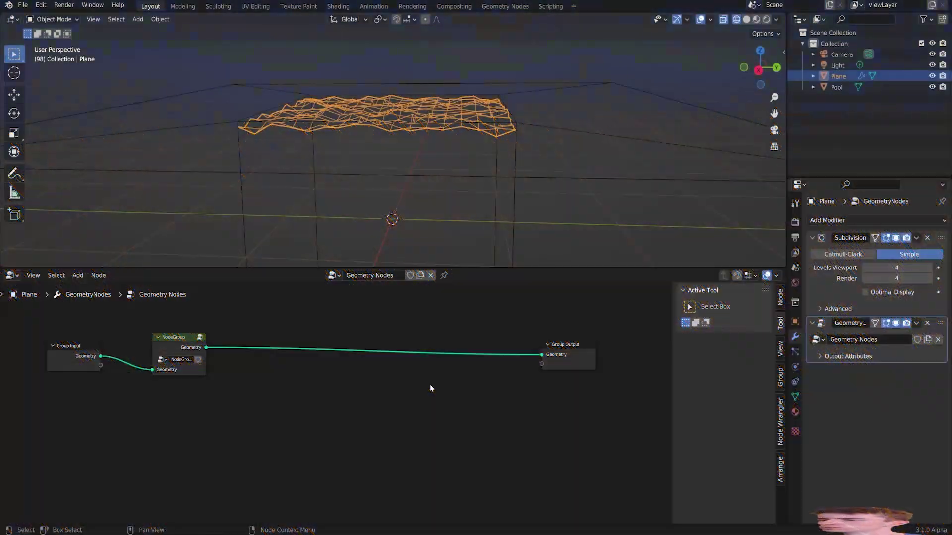
Insert a new Set Position node between the node group and Group Output.
key("F3")
type("set pos")
key("Return")
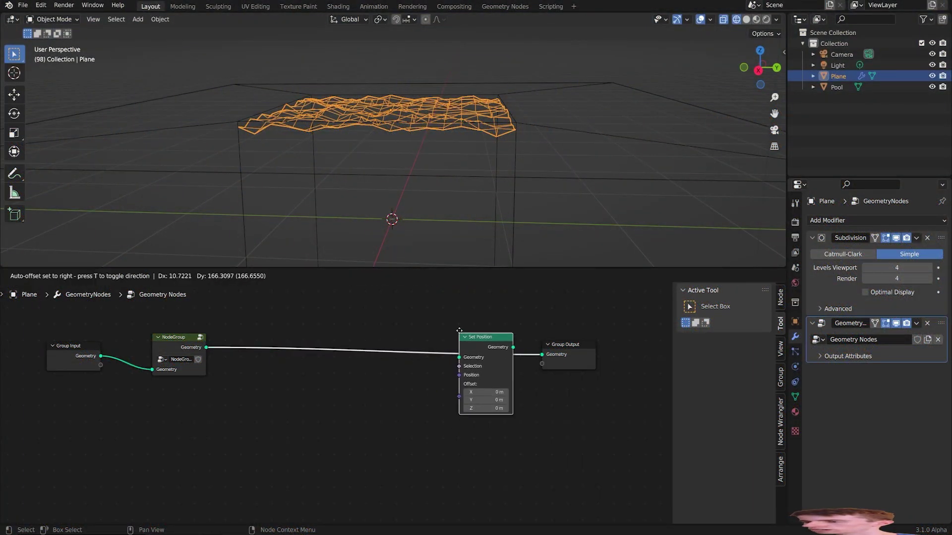
left_click(458, 330)
scroll(420, 378, "up", 4)
scroll(397, 385, "down", 1)
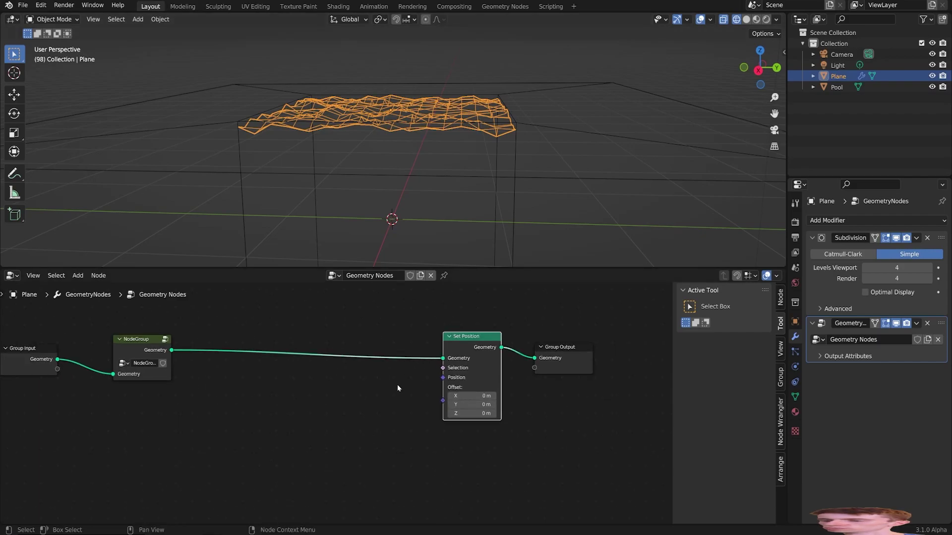
Add a Raycast node and connect its Hit Position to the Set Position node's Position input.
middle_click_drag(397, 385, 408, 358)
key("F3")
type("ray")
key("Return")
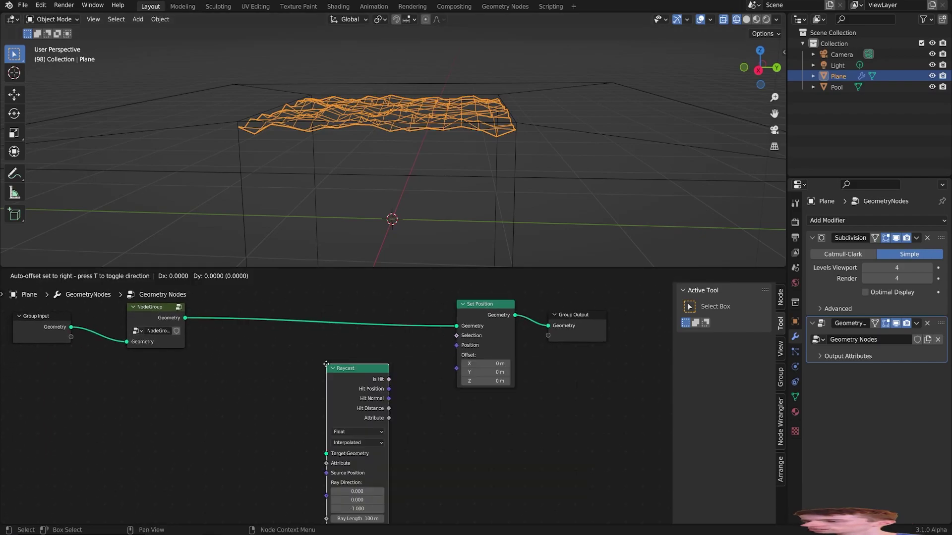
left_click(356, 335)
scroll(342, 391, "up", 1)
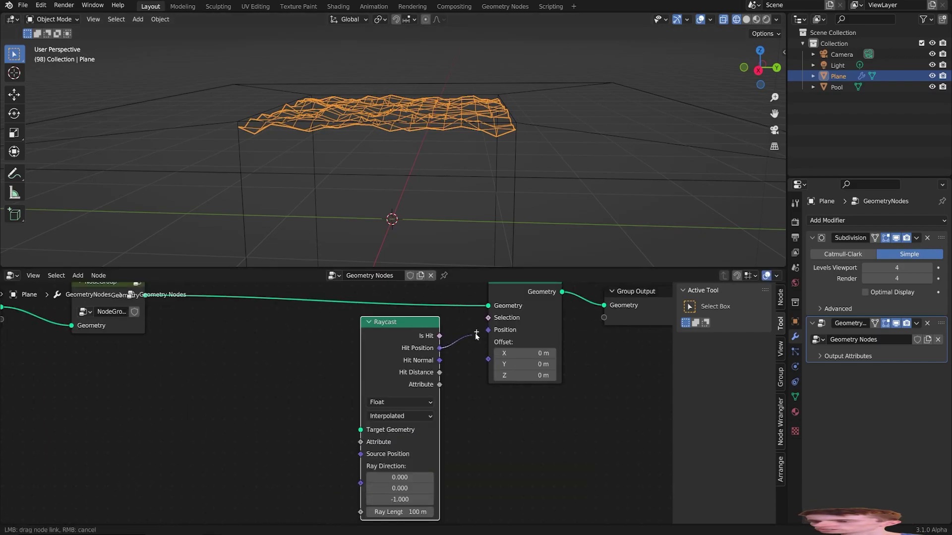
left_click_drag(475, 334, 488, 330)
middle_click_drag(468, 359, 437, 387)
scroll(479, 322, "down", 1)
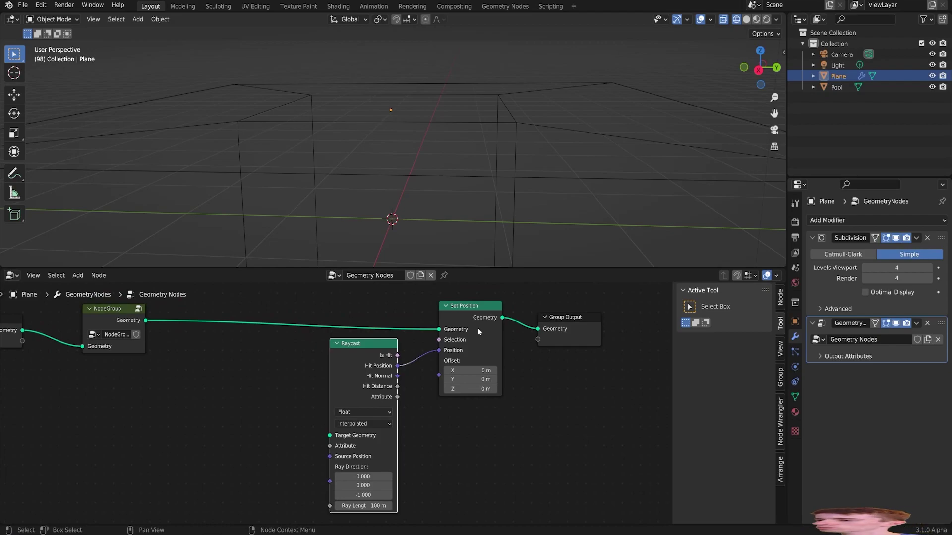
Create a collection named Receivers, move the Pool object into it, and reselect the Plane.
left_click(832, 88)
right_click(838, 103)
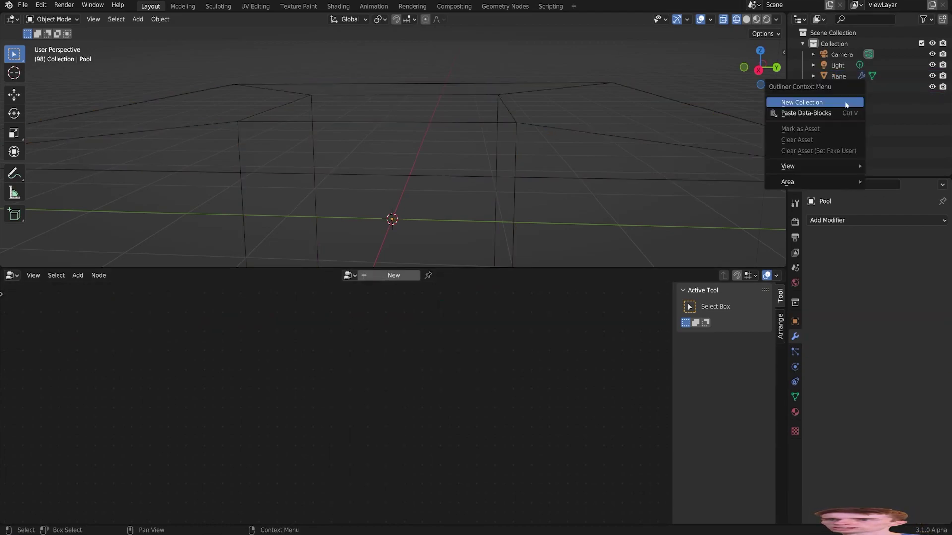
left_click(844, 103)
double_click(835, 97)
type("Receivers")
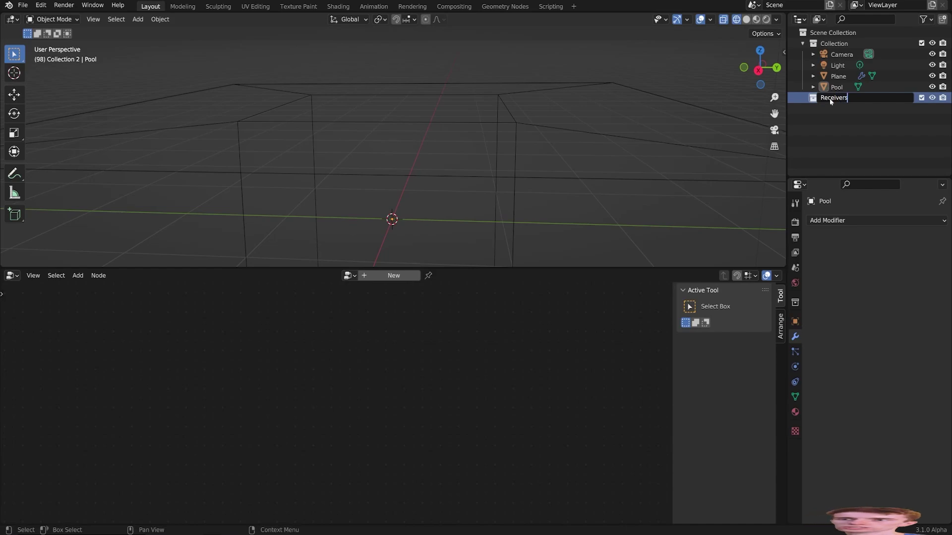
key("Return")
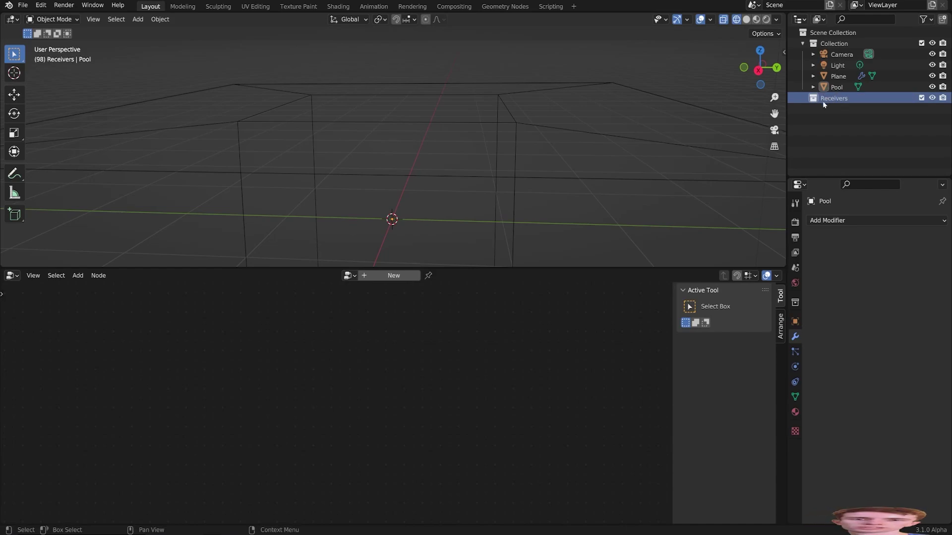
left_click(830, 88)
left_click_drag(830, 89, 826, 98)
left_click(837, 77)
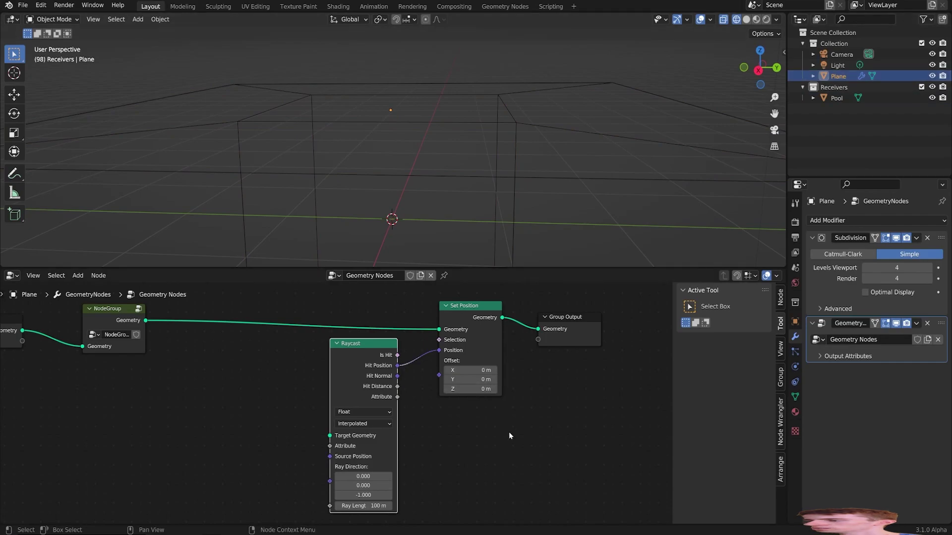
Add a Collection Info node for Receivers, set it to Relative, and connect its Geometry to the Raycast Target Geometry.
left_click_drag(351, 371, 368, 361)
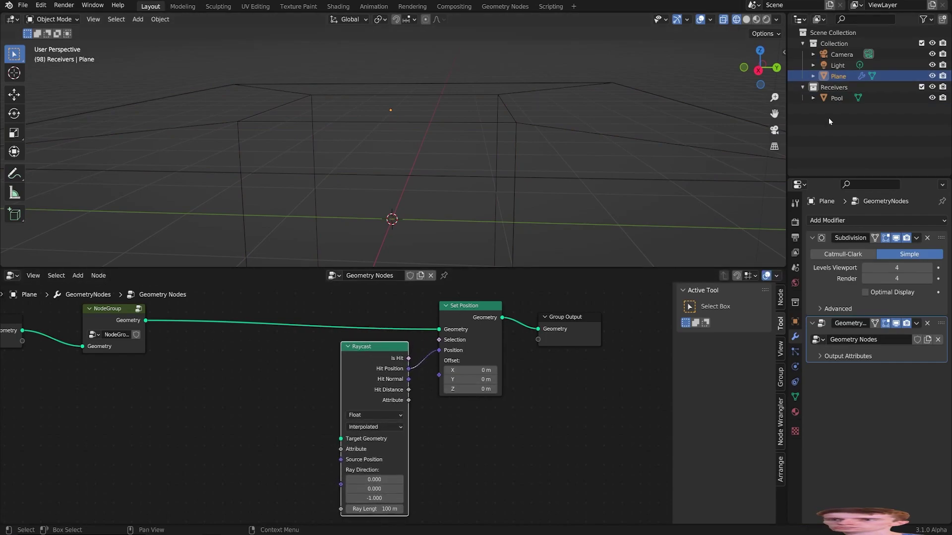
key("Home")
key("F3")
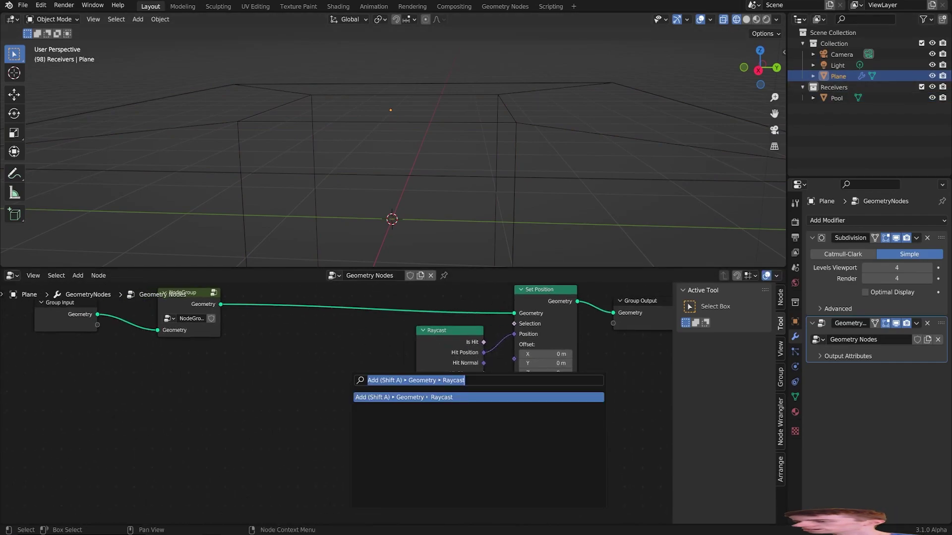
type("collec")
key("Return")
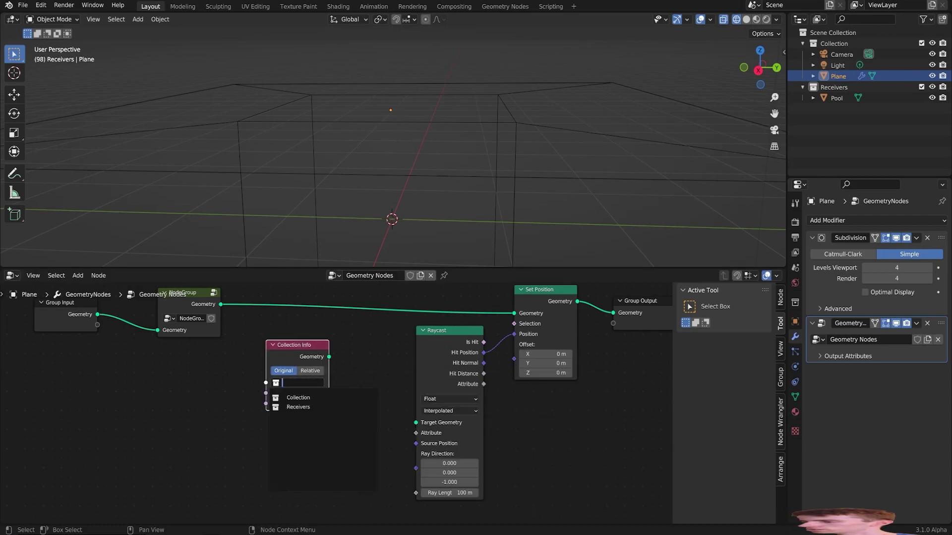
left_click(298, 407)
left_click_drag(314, 358, 327, 379)
left_click_drag(415, 421, 415, 422)
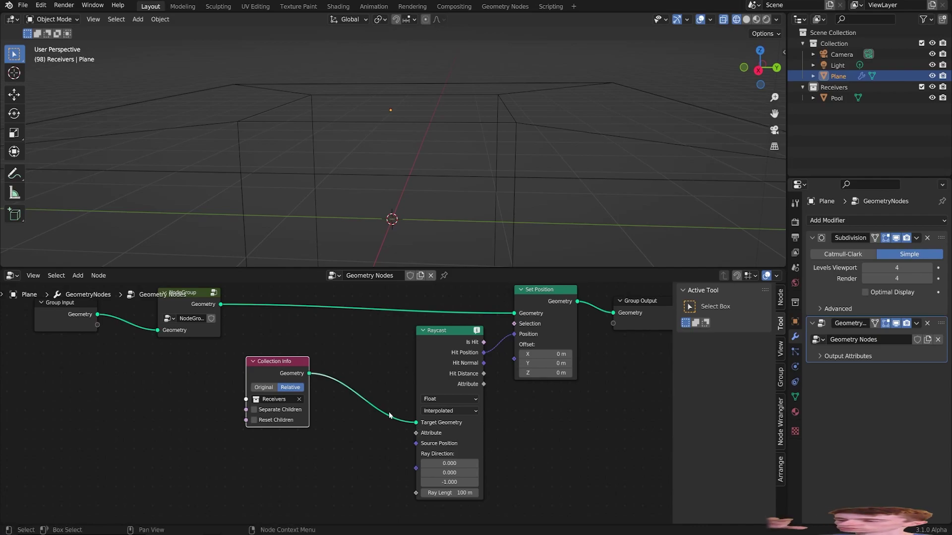
left_click_drag(276, 393, 212, 403)
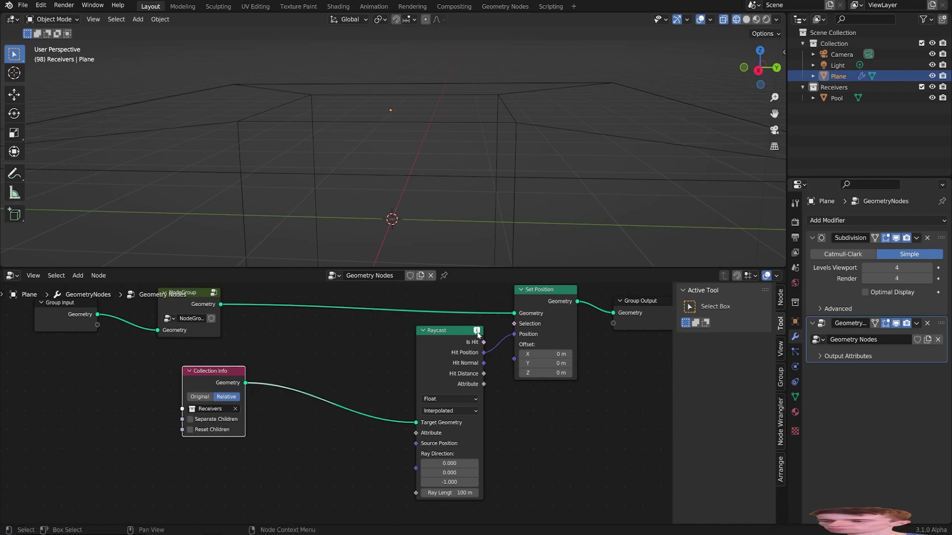
Insert a Realize Instances node between Collection Info and the Raycast Target Geometry, and view the projected plane from above.
mouse_move(478, 335)
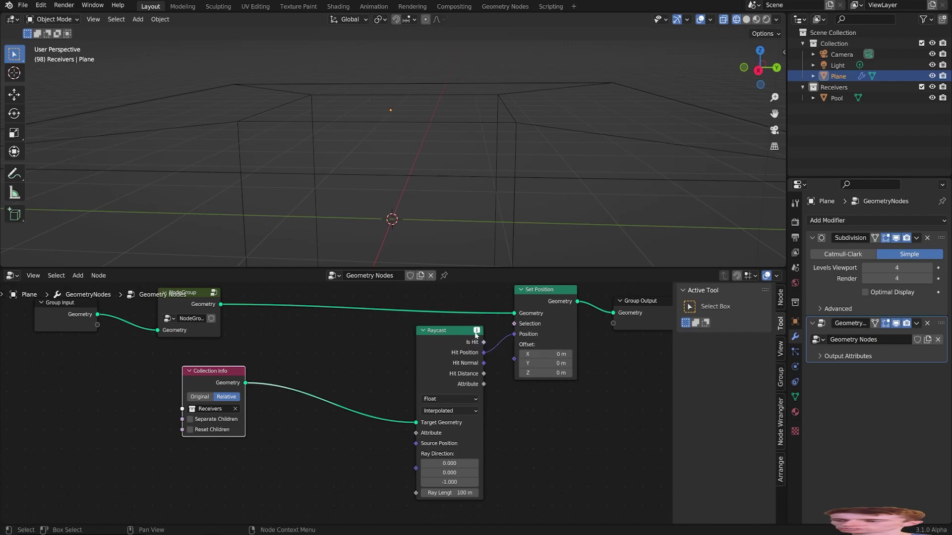
left_click_drag(230, 383, 230, 370)
key("F3")
type("realise")
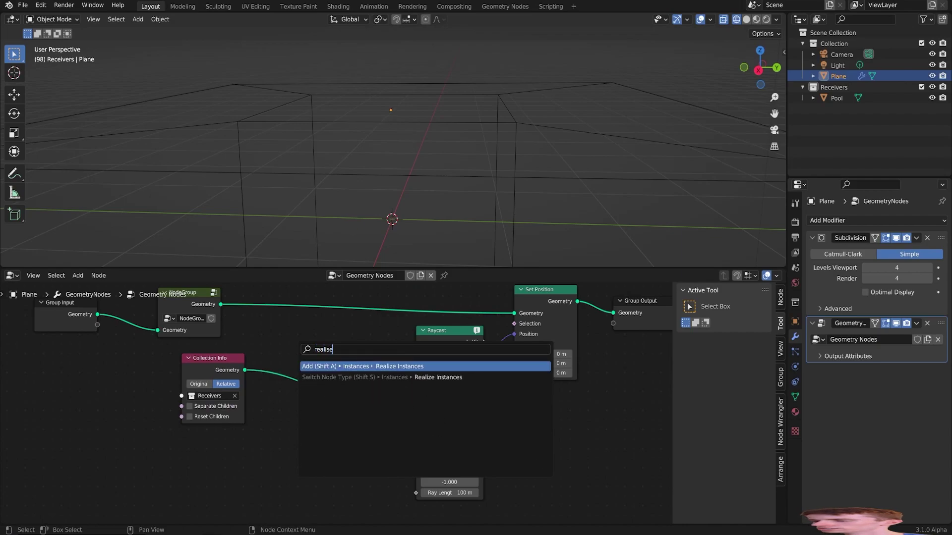
key("Return")
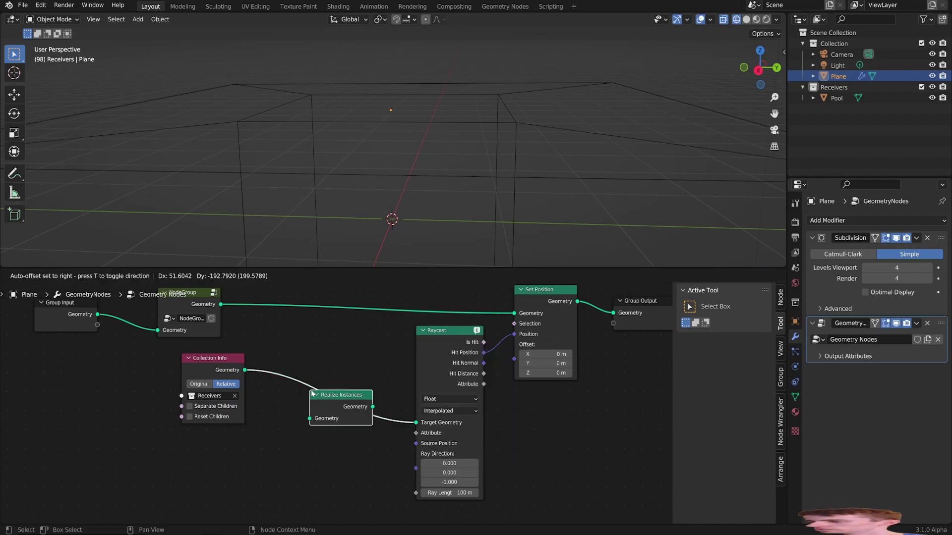
left_click(341, 404)
key("shift+grave")
left_click(409, 133)
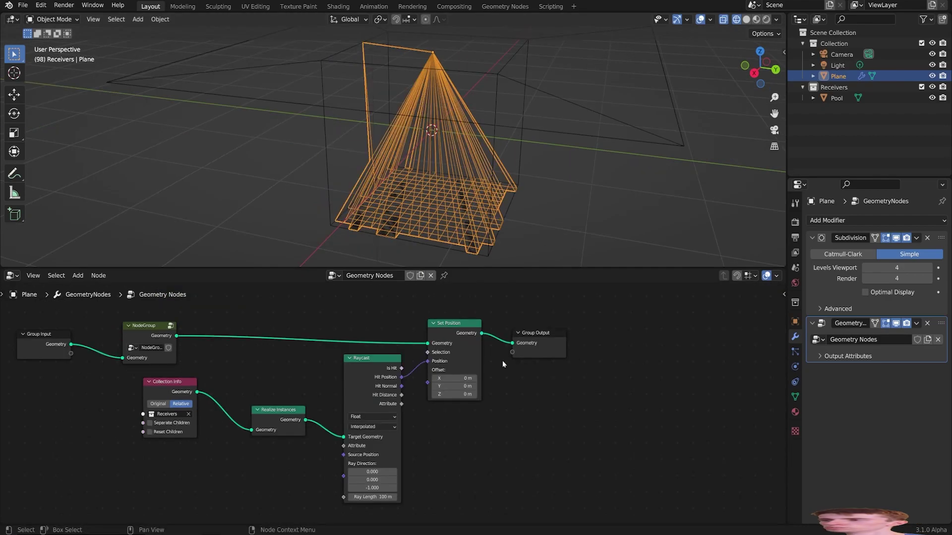
Shift Group Output and Set Position to make room and insert a Delete Geometry node before Set Position.
middle_click_drag(501, 361, 451, 345)
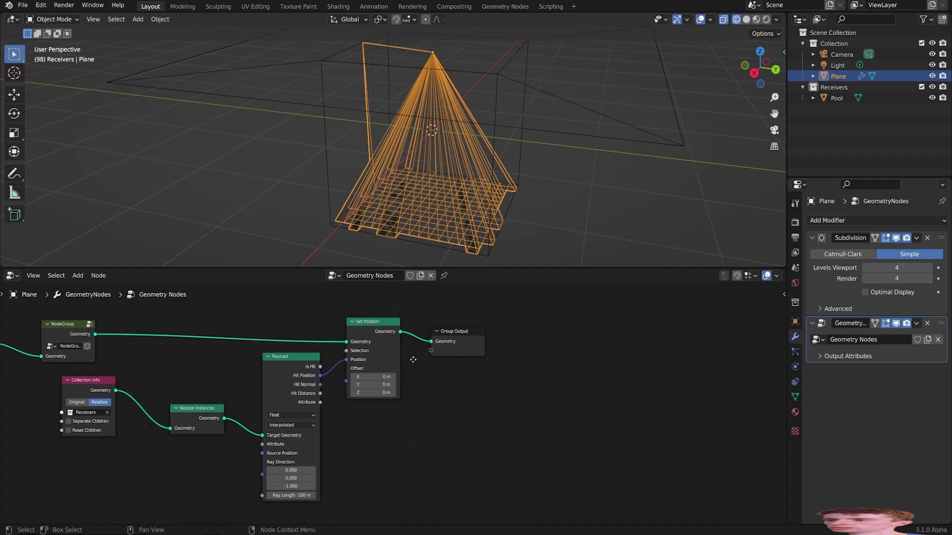
left_click_drag(452, 349, 586, 341)
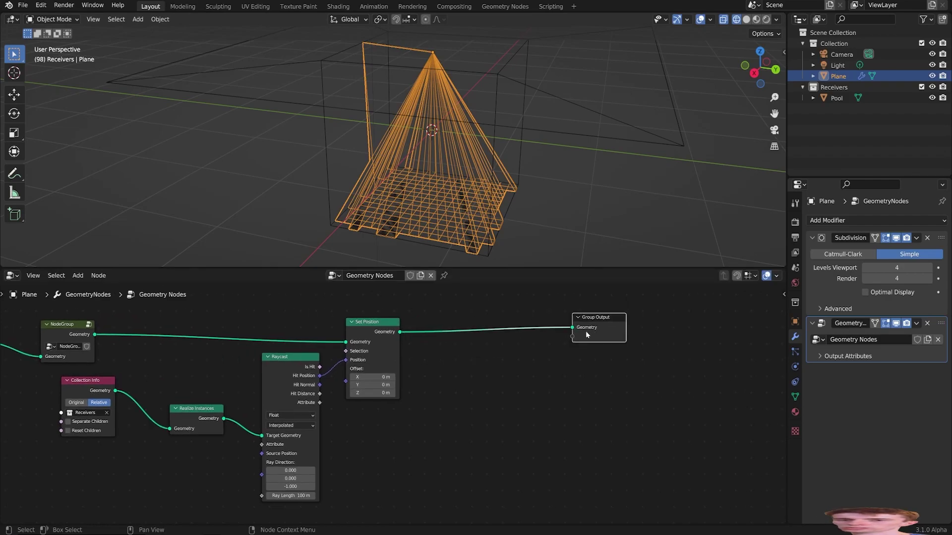
left_click_drag(375, 342, 556, 340)
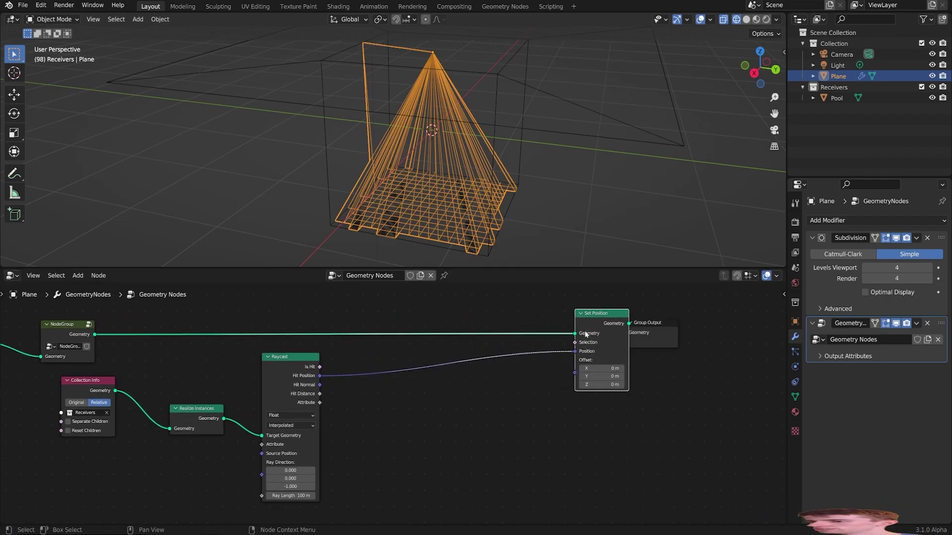
left_click(410, 391)
key("F3")
type("delete")
key("Return")
left_click(471, 327)
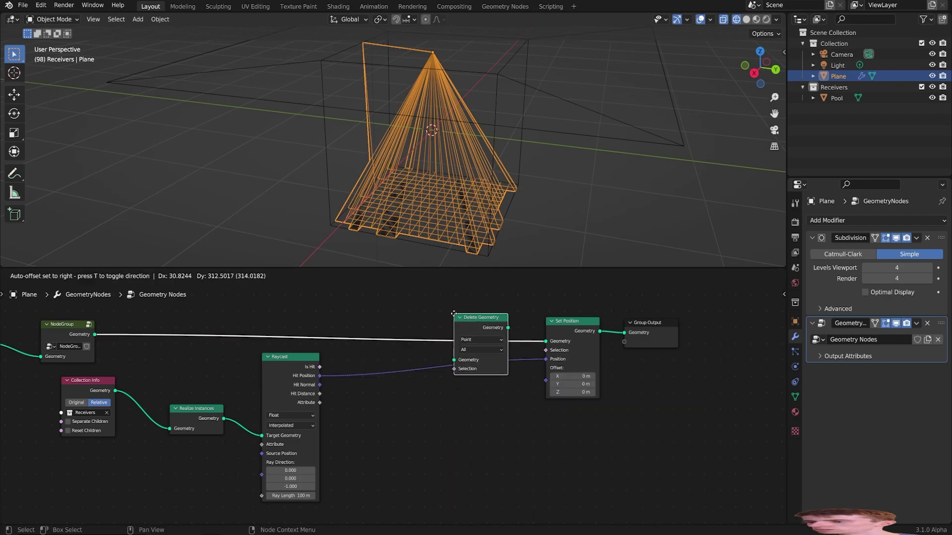
Connect the Raycast Is Hit output to the Delete Geometry Selection through a Boolean Math node set to Not.
left_click_drag(320, 368, 448, 352)
type("not")
key("Return")
left_click(416, 357)
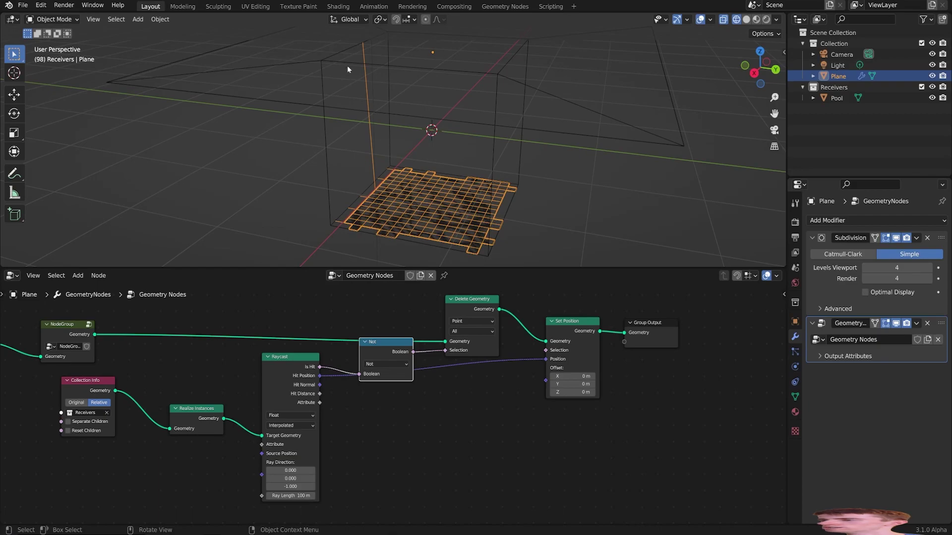
scroll(403, 409, "up", 1)
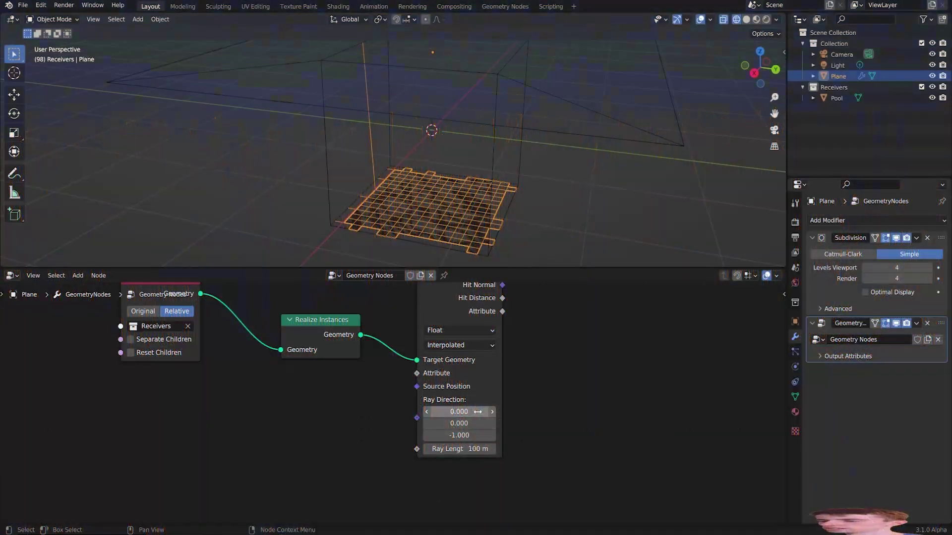
Add a Vector Math node set to Refract and connect its Vector output to the Raycast Ray Direction.
key("F3")
type("vector math")
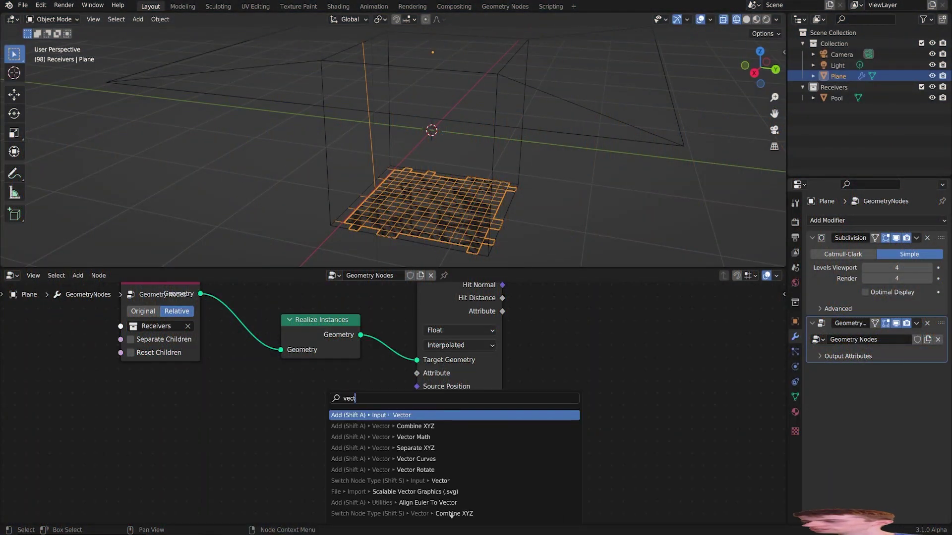
key("Return")
left_click(321, 374)
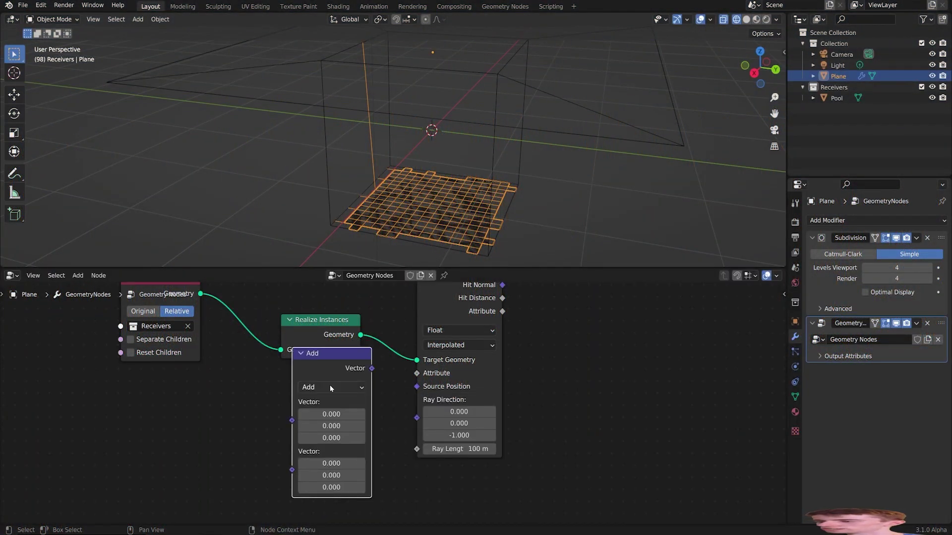
left_click(329, 385)
left_click(322, 261)
left_click_drag(327, 353, 374, 390)
left_click_drag(417, 415, 417, 415)
Select the scene light, change its type to Sun, and set its Strength to 0.
scroll(403, 388, "down", 1)
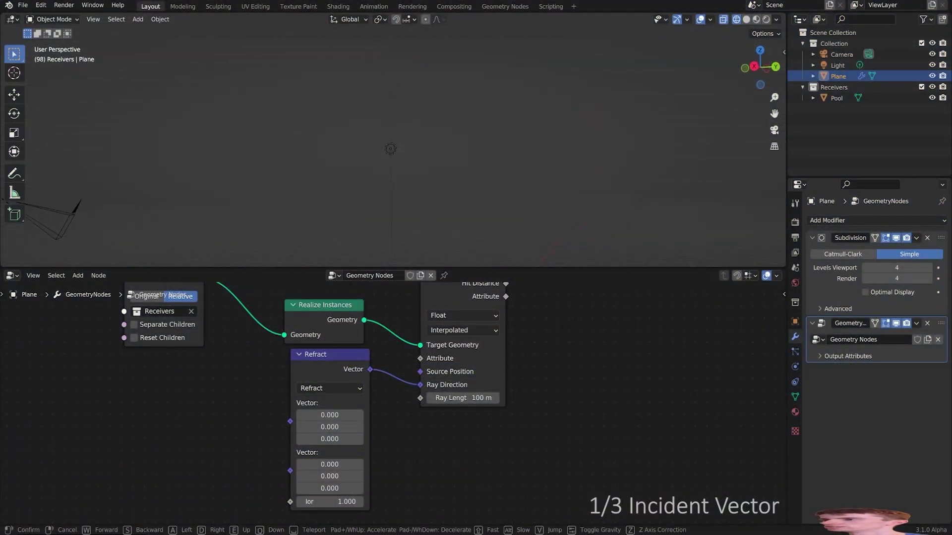
left_click(392, 147)
left_click(400, 151)
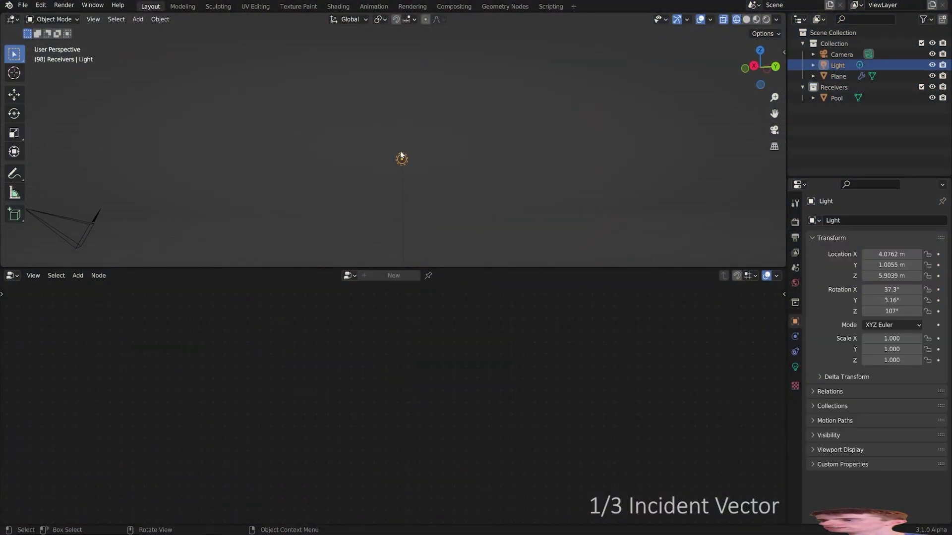
left_click(795, 366)
left_click(867, 268)
left_click(887, 294)
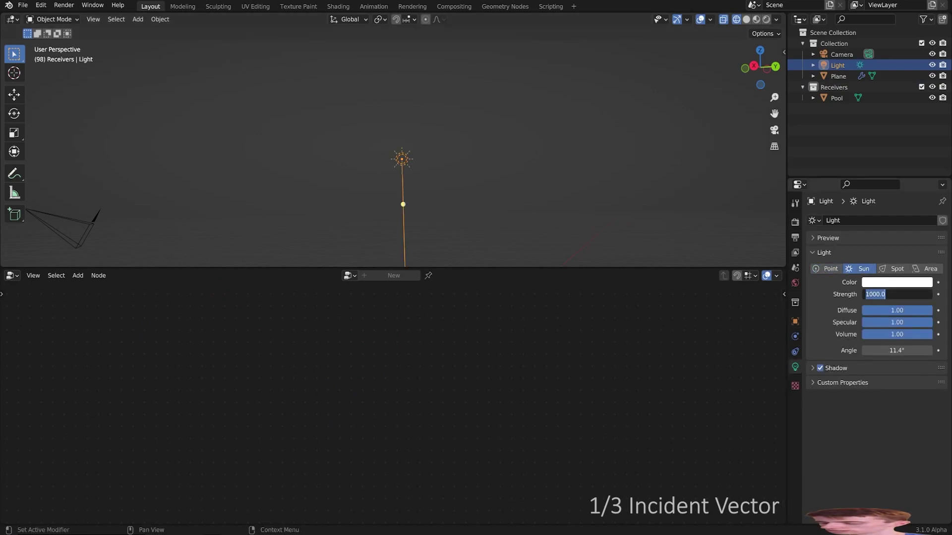
type("0")
key("Return")
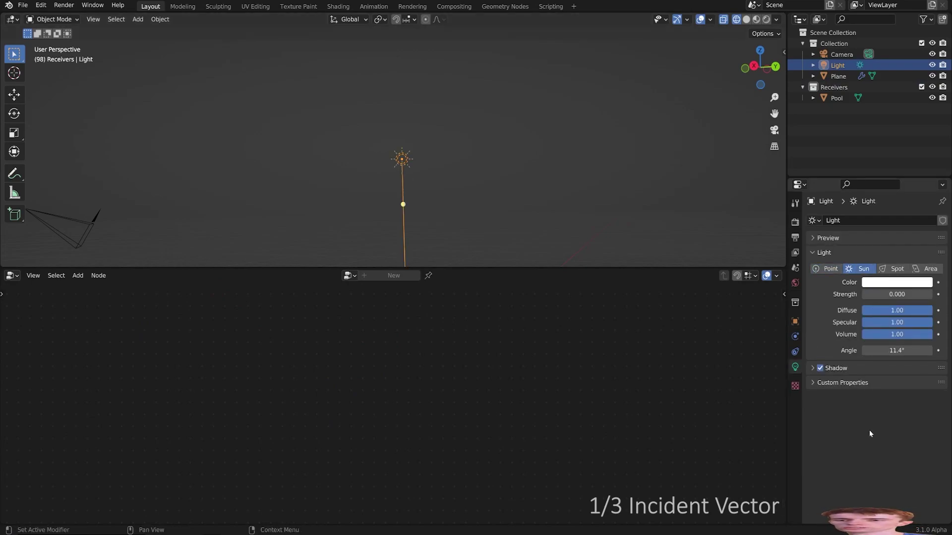
Rename the light to Sun and move it above the pool.
double_click(838, 64)
key("Return")
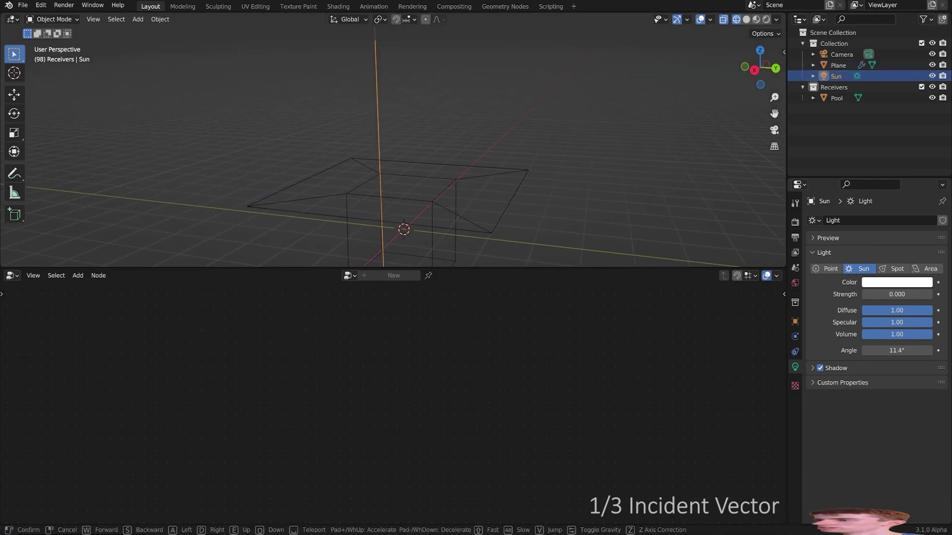
key("g")
left_click(400, 40)
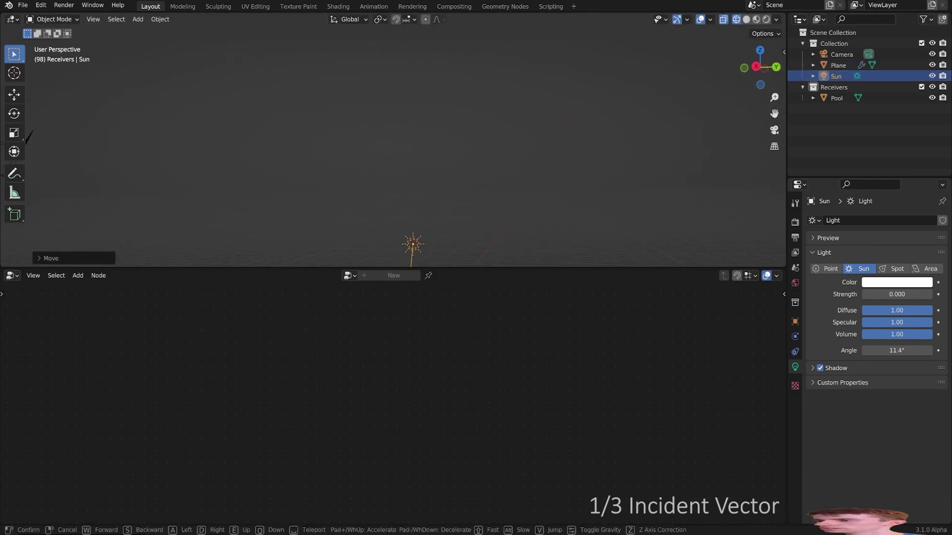
Rename the plane object to Water.
scroll(400, 99, "down", 5)
left_click(838, 66)
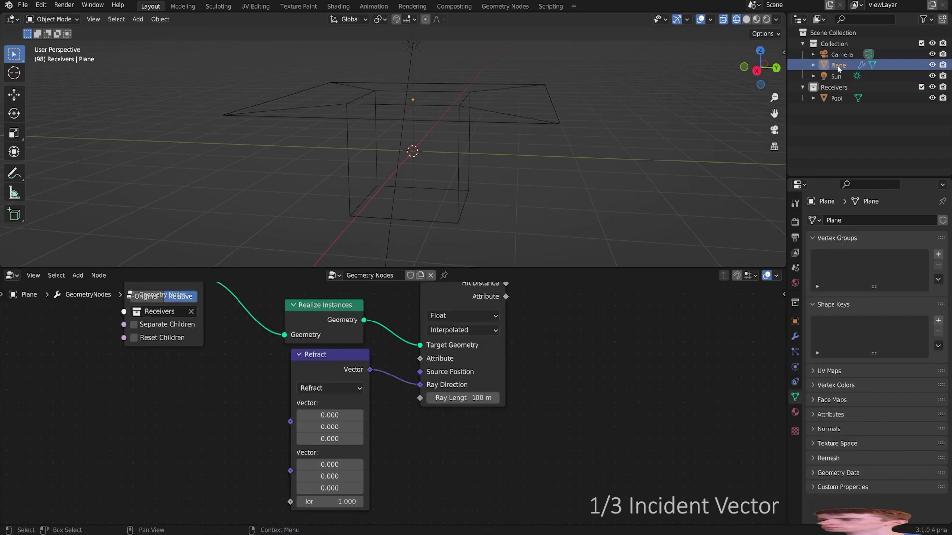
double_click(839, 66)
type("Water")
key("Return")
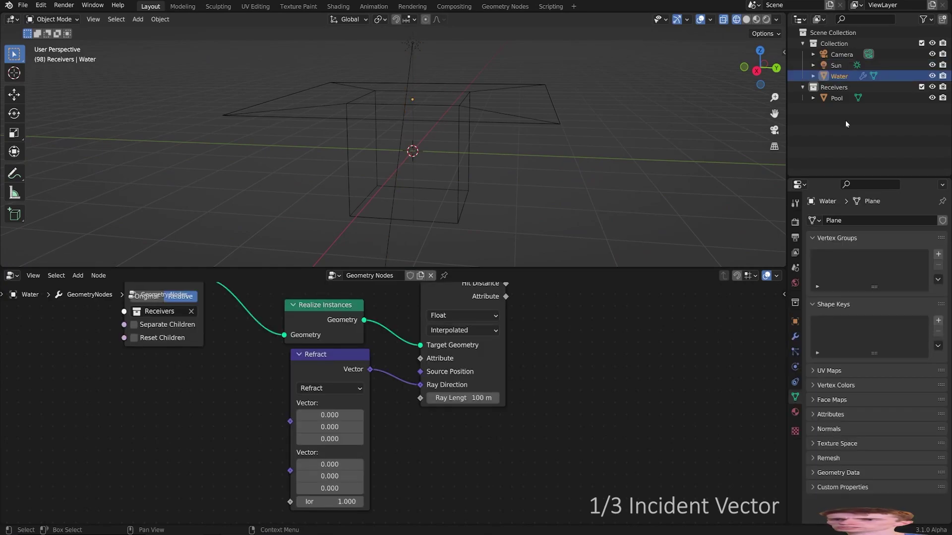
Add an Object Info node for Sun, set it to Relative, and connect its Rotation to the first Refract Vector input.
middle_click_drag(259, 400, 409, 385)
key("F3")
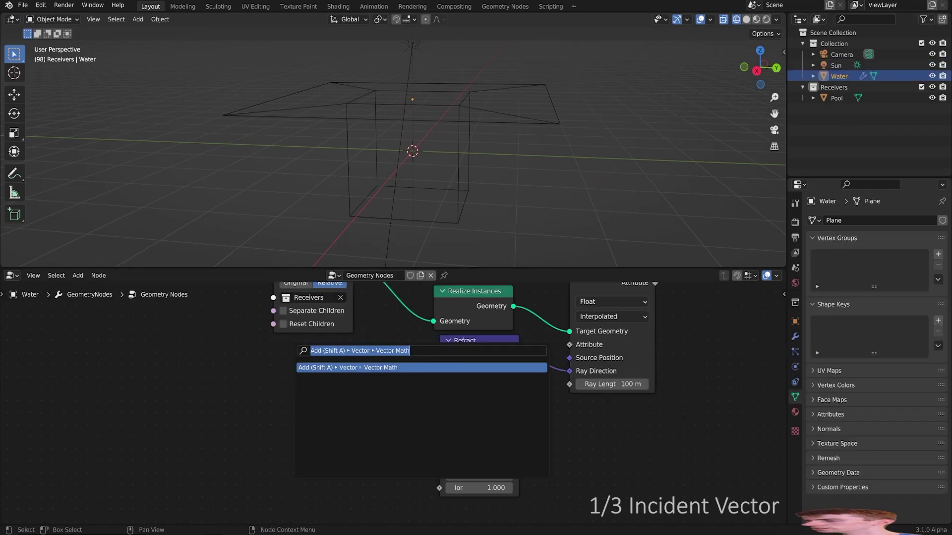
type("obj")
key("Return")
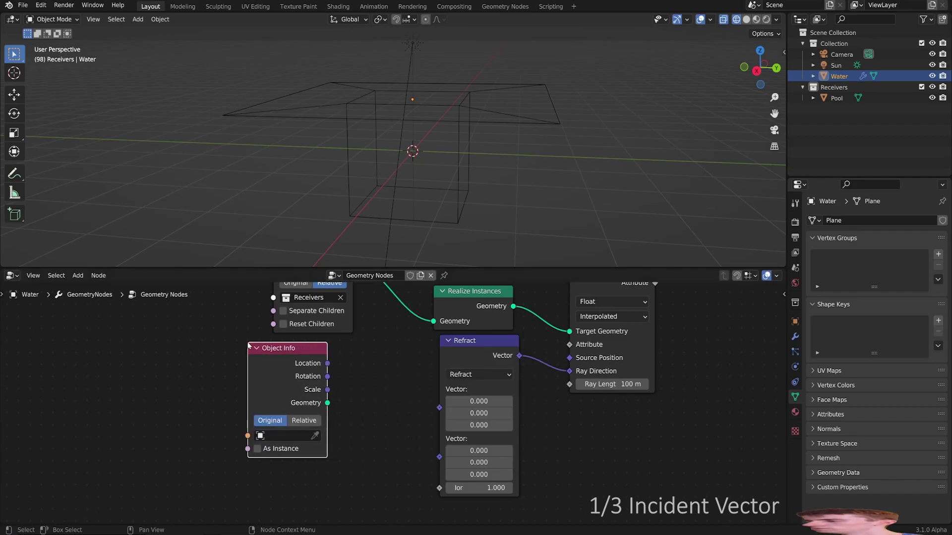
left_click(290, 435)
left_click(283, 337)
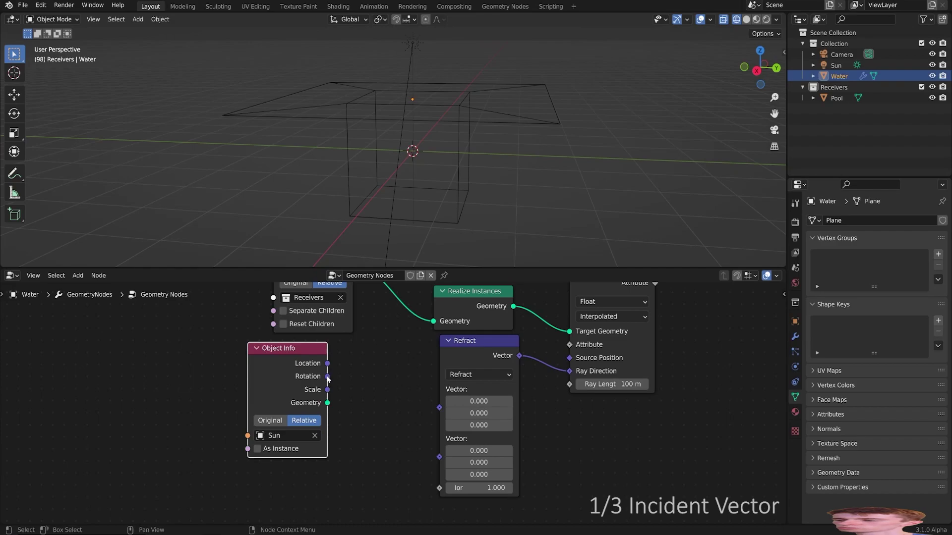
left_click_drag(327, 377, 439, 406)
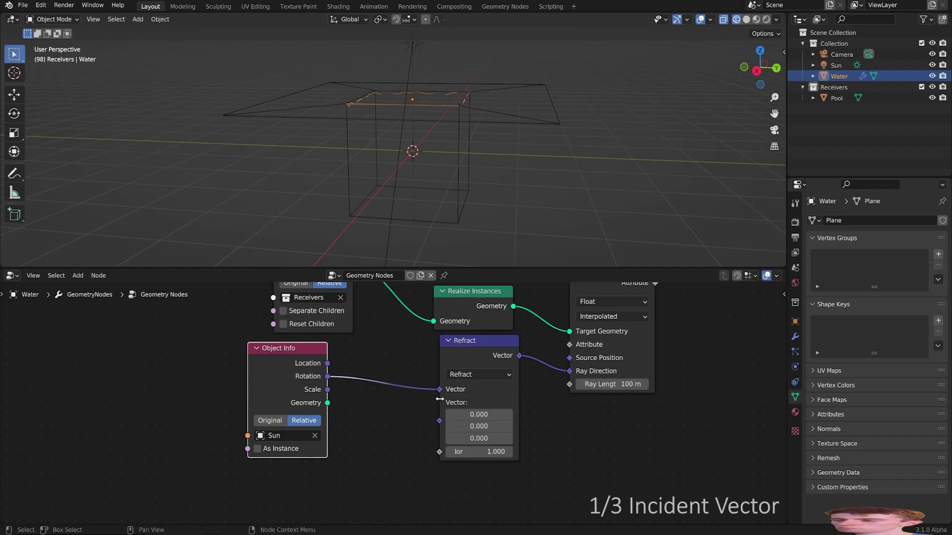
left_click_drag(309, 378, 314, 380)
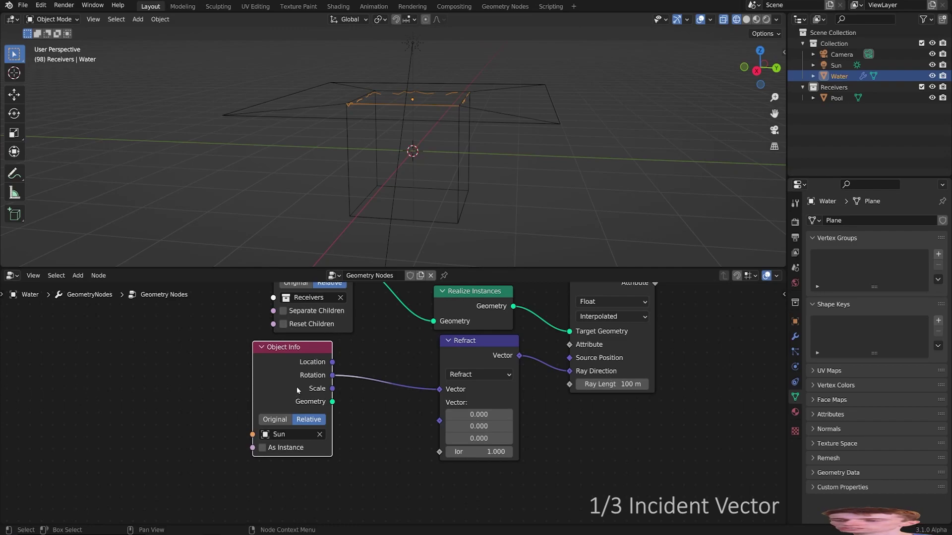
Move Object Info farther from Refract and add a Vector Rotate node with its type set to Euler.
scroll(422, 412, "down", 6)
left_click_drag(317, 390, 202, 390)
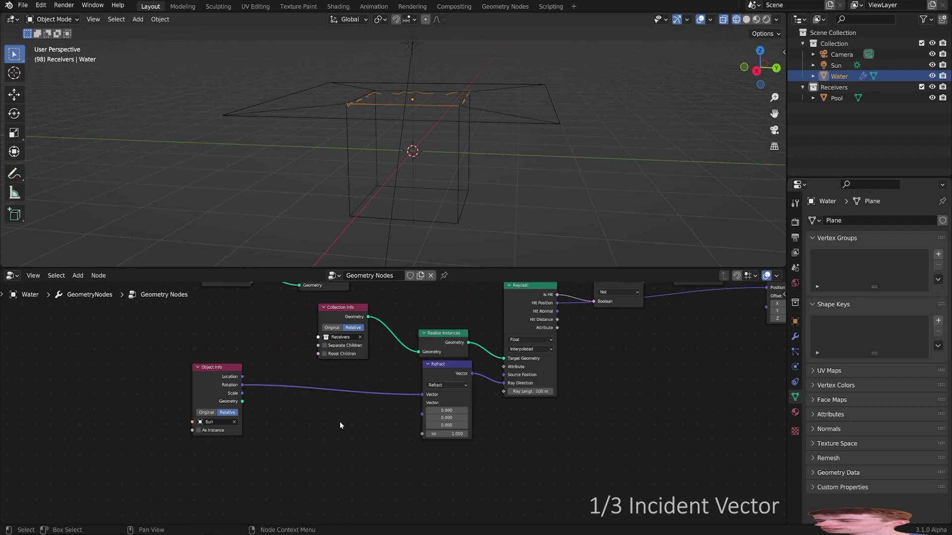
key("F3")
type("vector r")
key("Return")
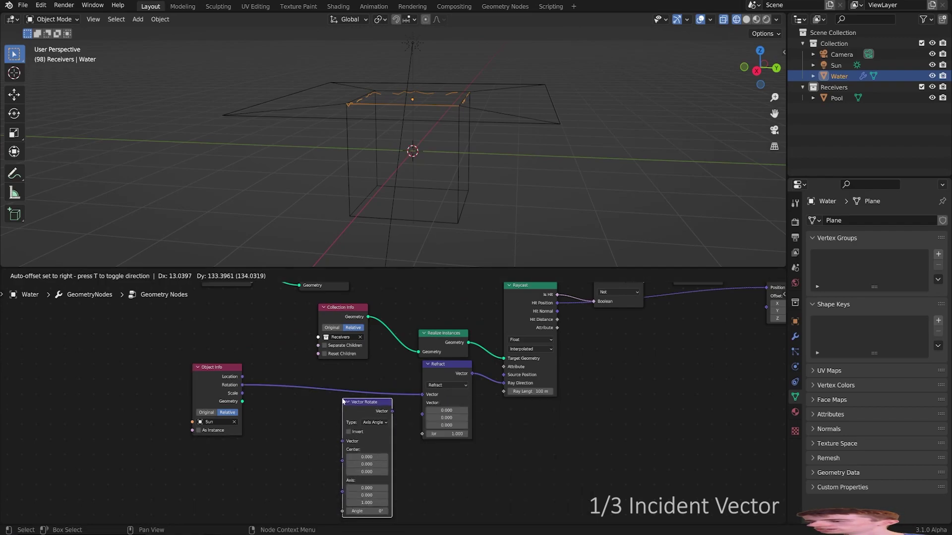
left_click(343, 399)
left_click(379, 422)
left_click(373, 455)
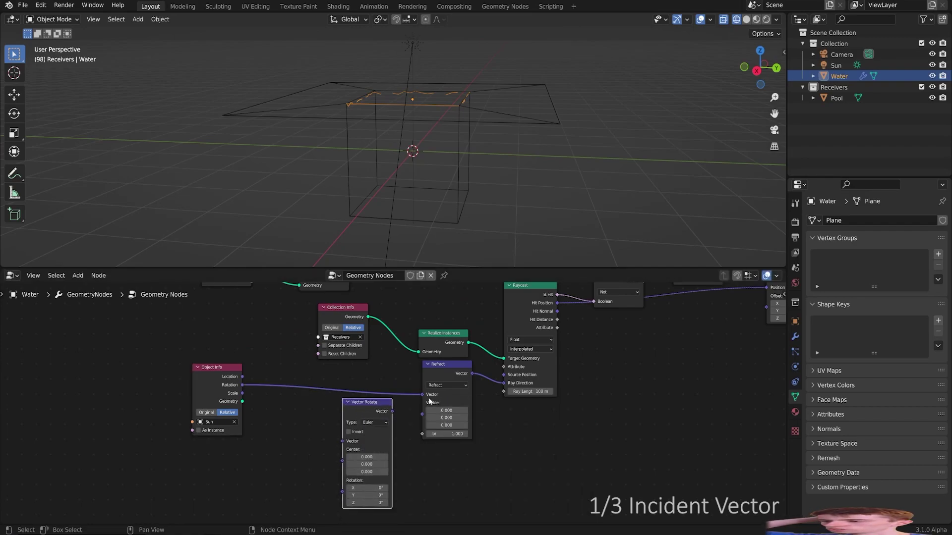
Reroute the Sun's Rotation into the Vector Rotate Rotation input and feed Vector Rotate's output into the first Refract Vector input.
left_click_drag(422, 394, 342, 491)
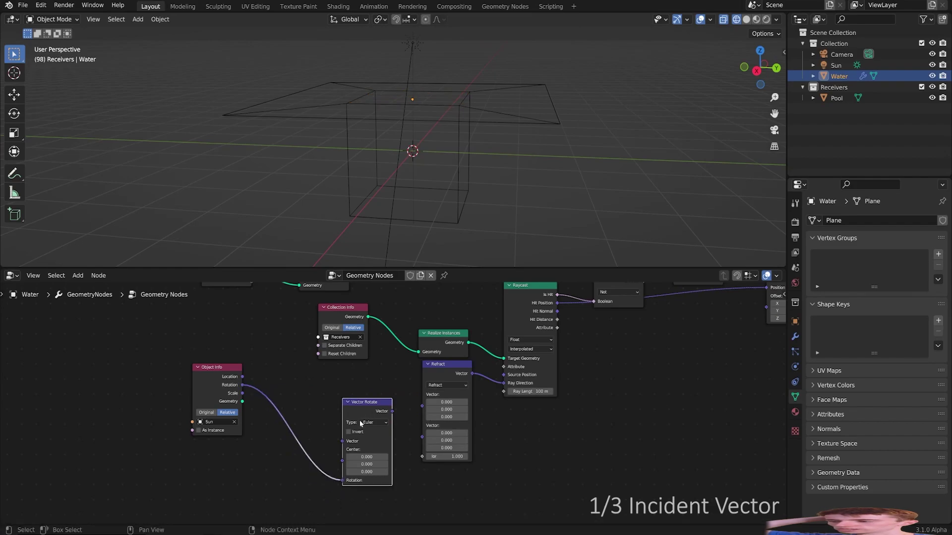
left_click_drag(368, 408, 421, 406)
scroll(413, 408, "up", 2)
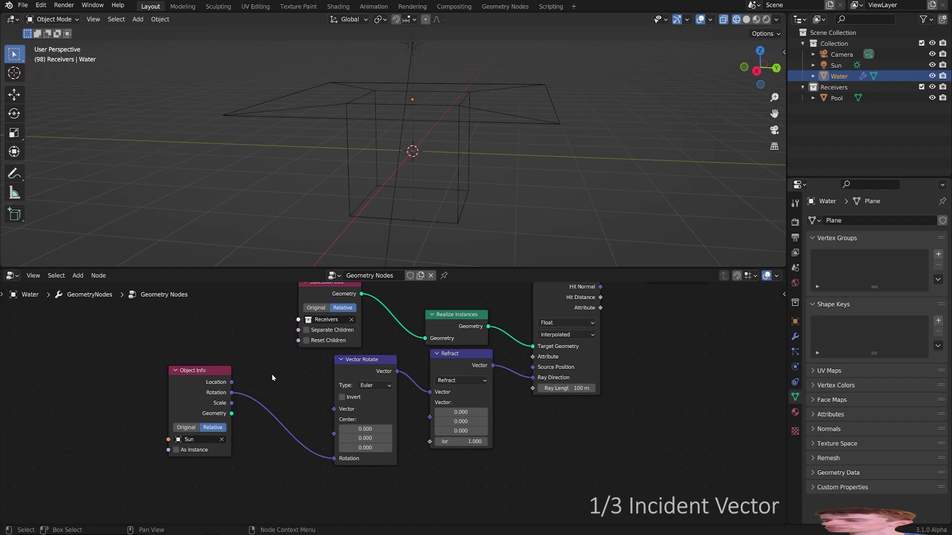
Add a Vector input node with Z set to -1 and connect it to the Vector Rotate Vector input.
key("F3")
type("vector")
key("Return")
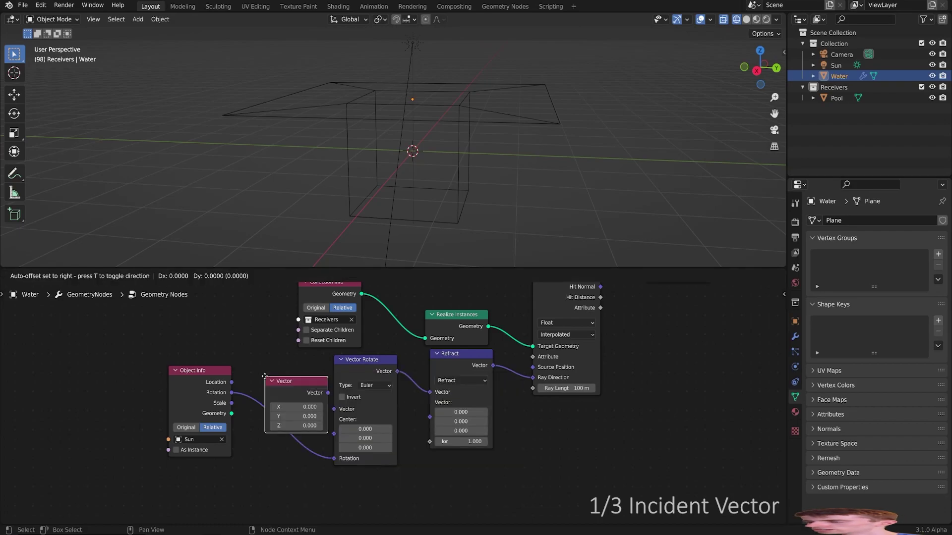
left_click(295, 428)
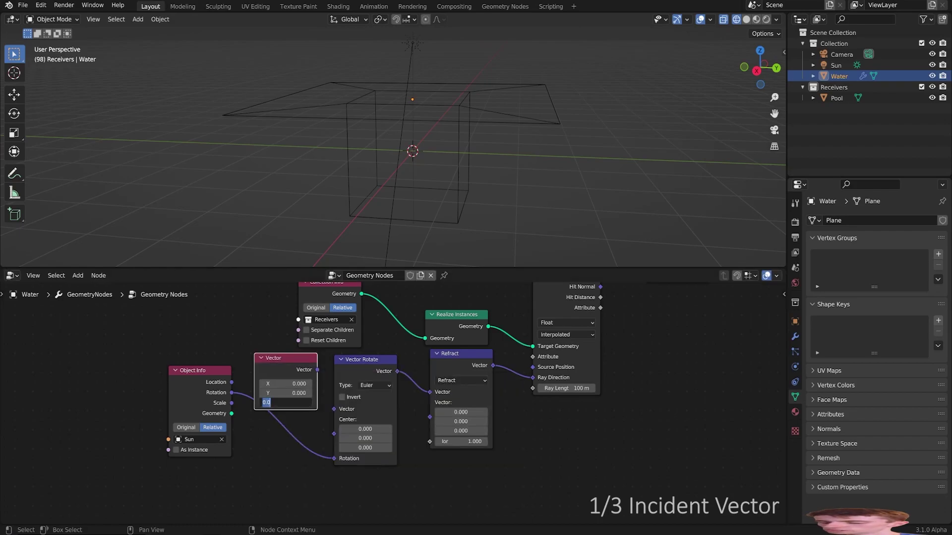
type("-1")
key("Return")
left_click_drag(317, 370, 335, 409)
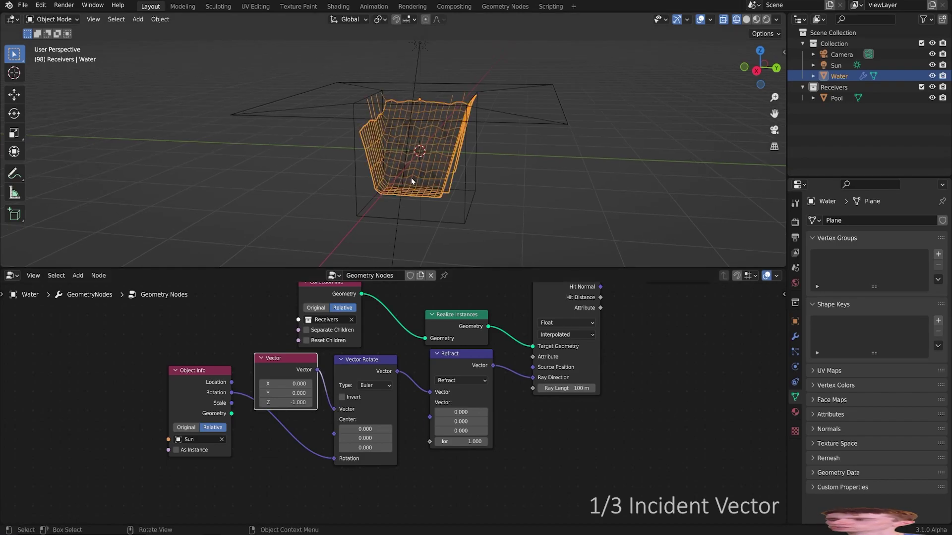
Rotate the Sun freely so it points diagonally into the pool, and reposition it above the pool.
key("shift+grave")
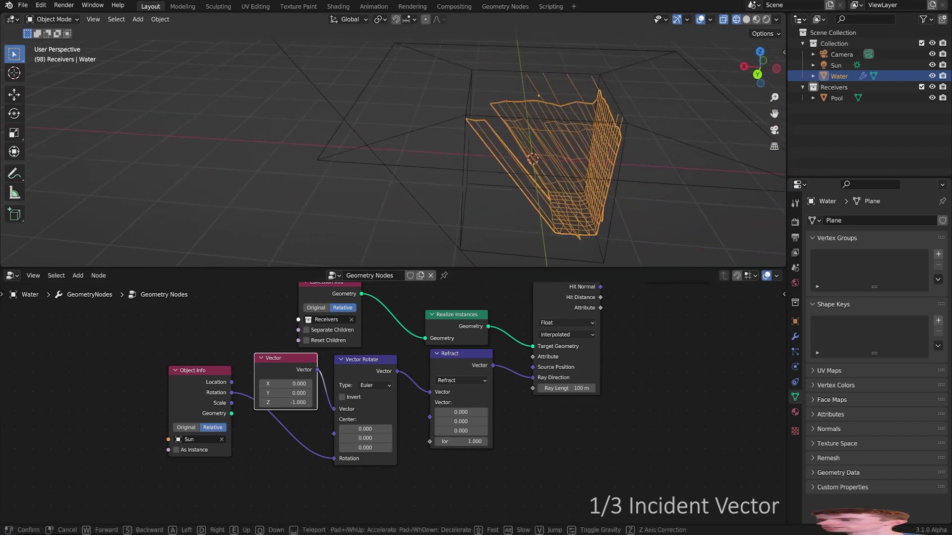
left_click(332, 148)
left_click(332, 147)
key("r")
key("r")
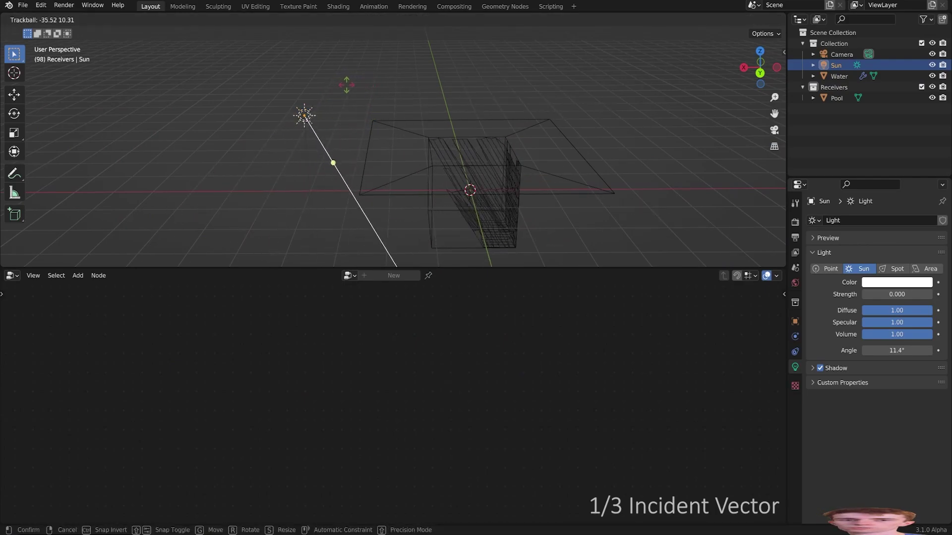
left_click(352, 96)
key("shift+grave")
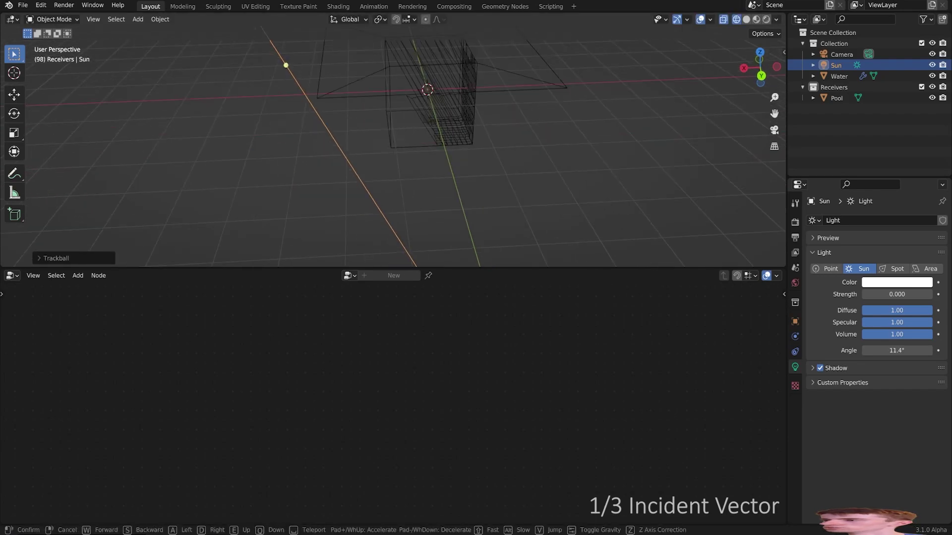
key("Return")
key("g")
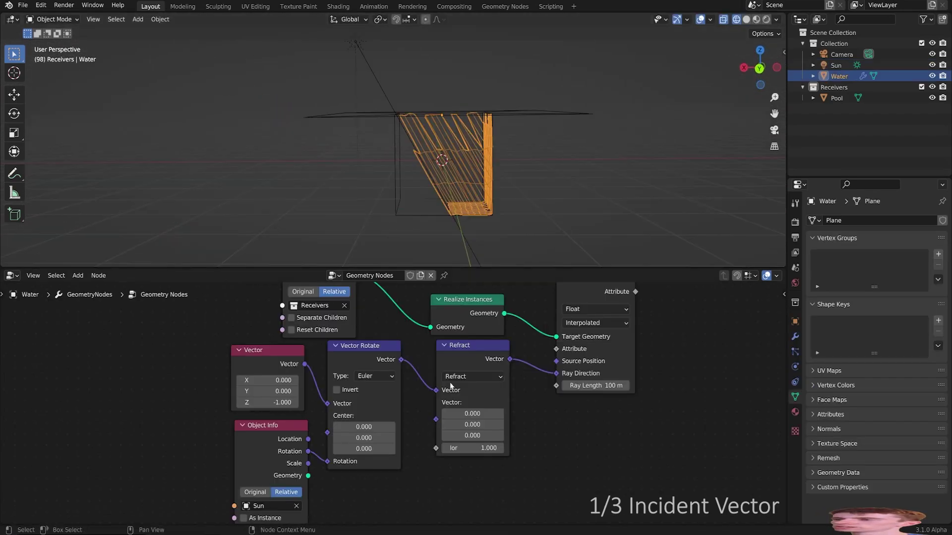
Insert a Join Geometry node before Group Output and connect the NodeGroup Geometry to it alongside Set Position.
middle_click_drag(446, 208, 431, 225)
scroll(460, 463, "down", 3)
middle_click_drag(541, 398, 386, 462)
key("F3")
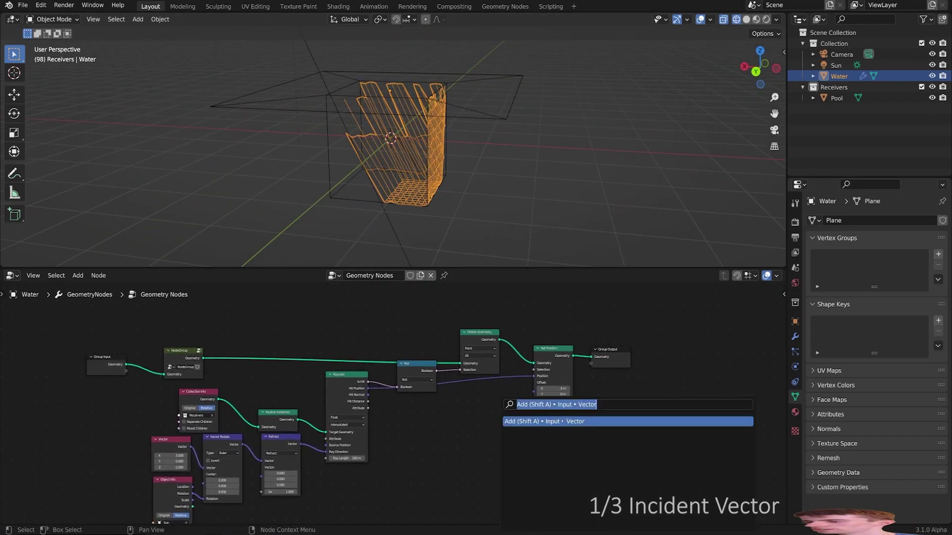
type("join")
key("Return")
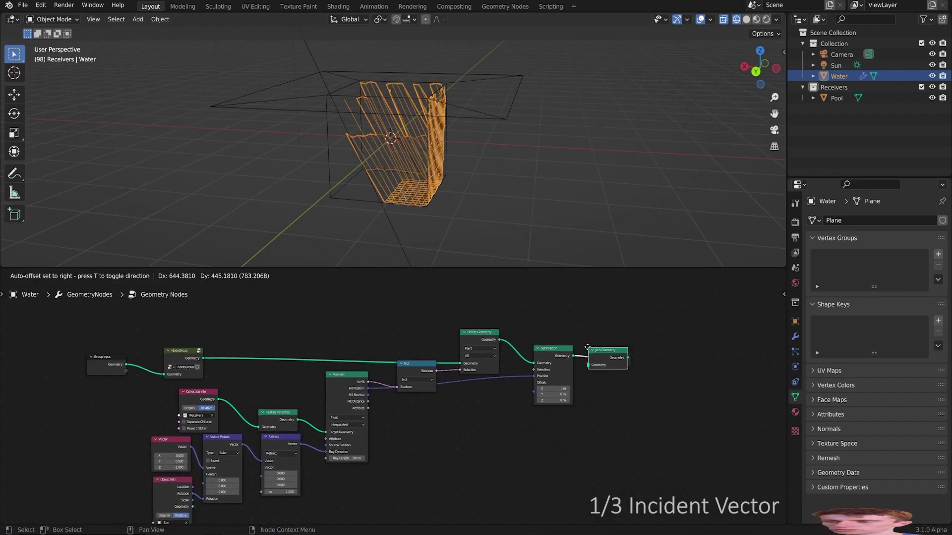
left_click(585, 347)
left_click_drag(613, 349, 616, 335)
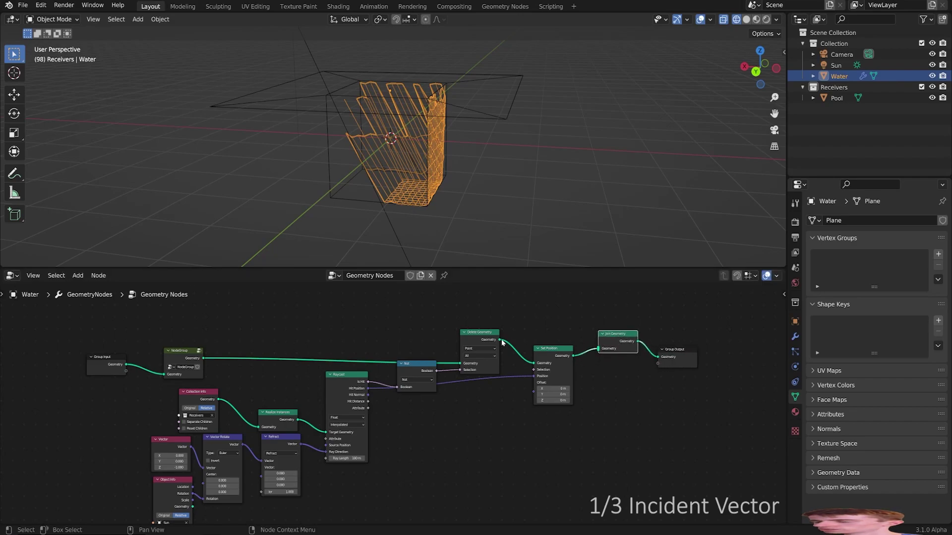
left_click_drag(203, 358, 598, 367)
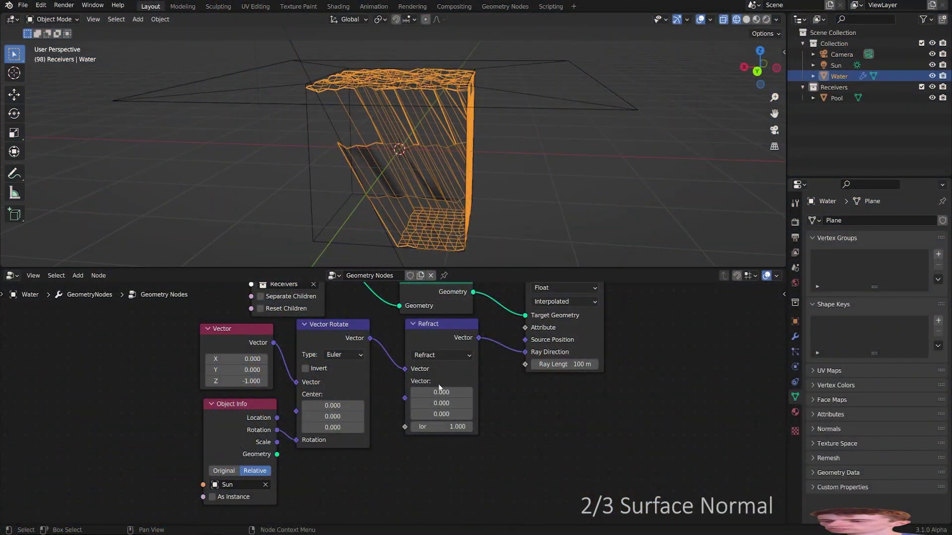
Add a Normal node, connect it to the second Refract Vector input, and view the projected mesh closer.
key("F3")
type("norma")
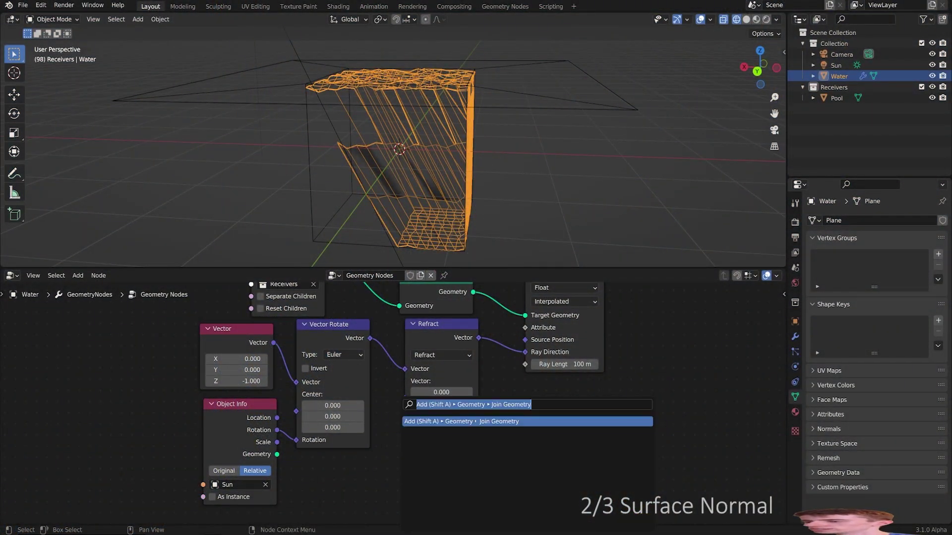
key("Return")
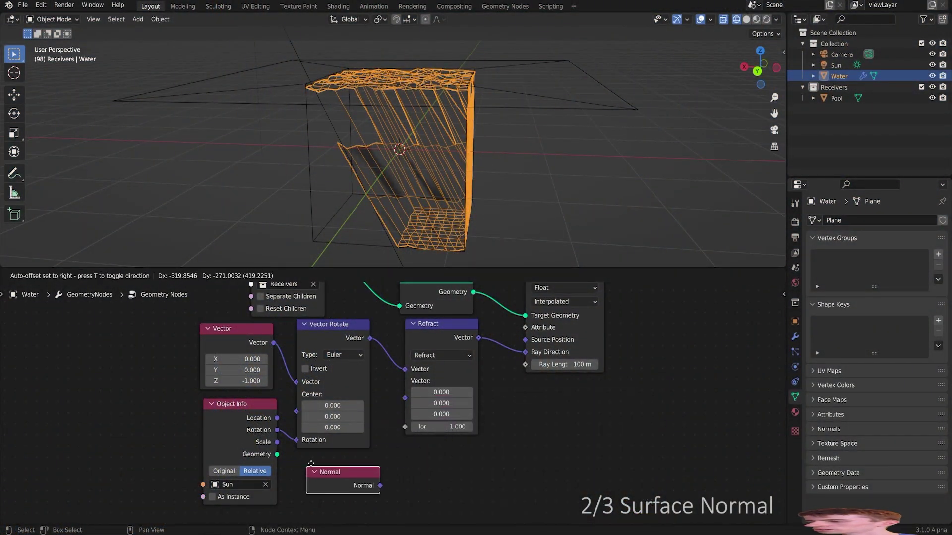
left_click(381, 475)
left_click_drag(386, 481, 405, 398)
middle_click_drag(381, 154, 393, 147)
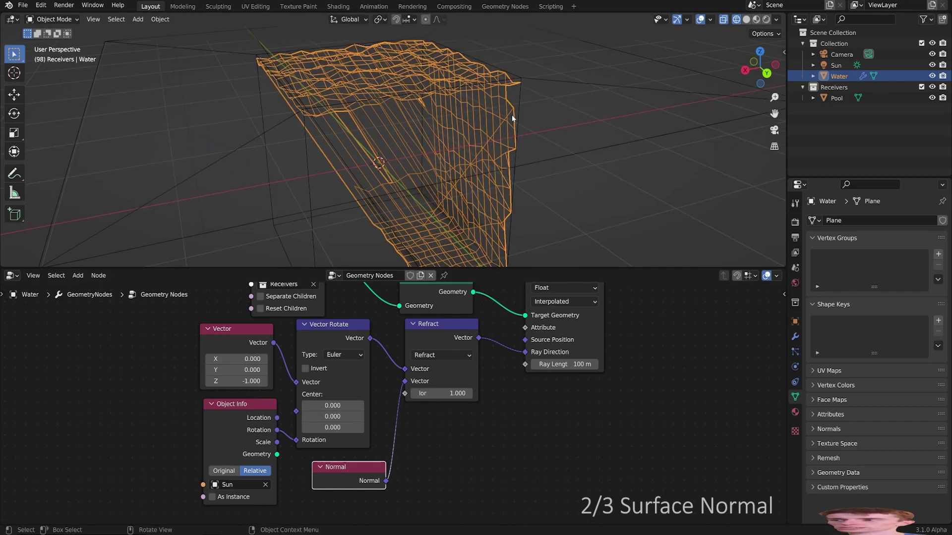
Detach and reconnect the Normal link at Refract's second Vector input, and shift the Normal node below Vector Rotate.
left_click_drag(405, 381, 387, 404)
left_click_drag(385, 481, 405, 397)
left_click_drag(362, 482, 343, 477)
middle_click_drag(413, 458, 349, 513)
scroll(349, 513, "down", 6)
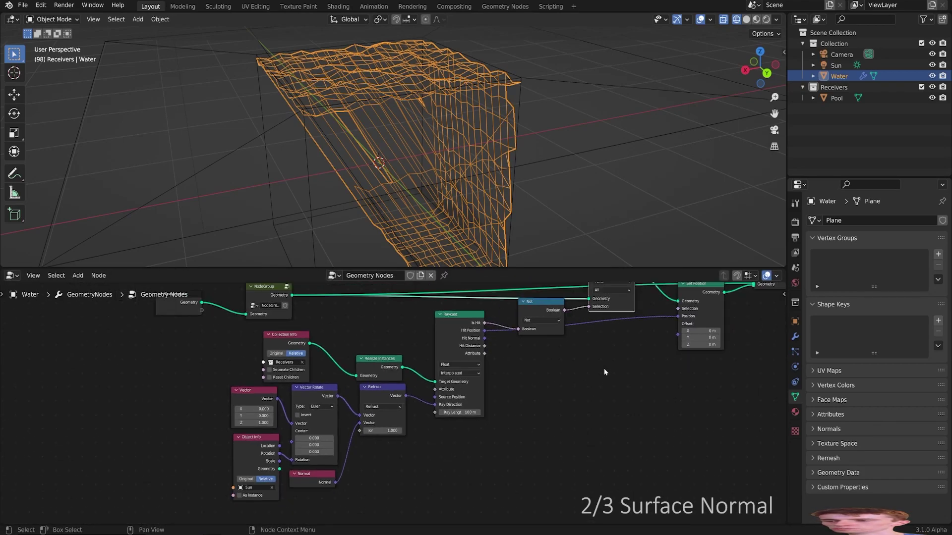
Nudge the Normal node and move the Delete Geometry node down into the gap between the Not and Set Position nodes.
middle_click_drag(611, 307, 584, 334)
left_click(584, 334)
left_click_drag(584, 334, 575, 331)
middle_click_drag(429, 476, 470, 422)
mouse_move(326, 453)
left_mouse_down()
mouse_move(343, 449)
mouse_move(332, 452)
left_mouse_up()
middle_click_drag(445, 383, 418, 432)
left_click(418, 433)
scroll(417, 432, "down", 1)
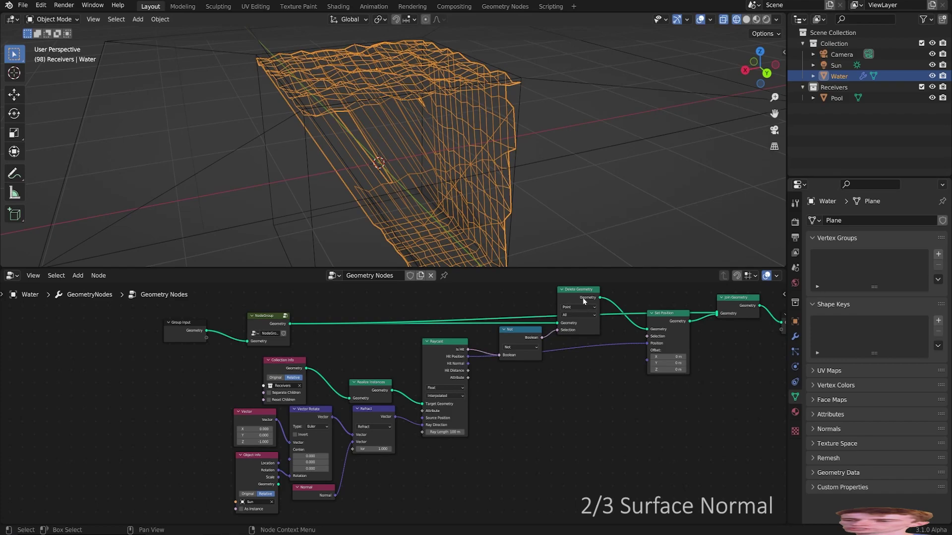
left_click_drag(585, 296, 595, 342)
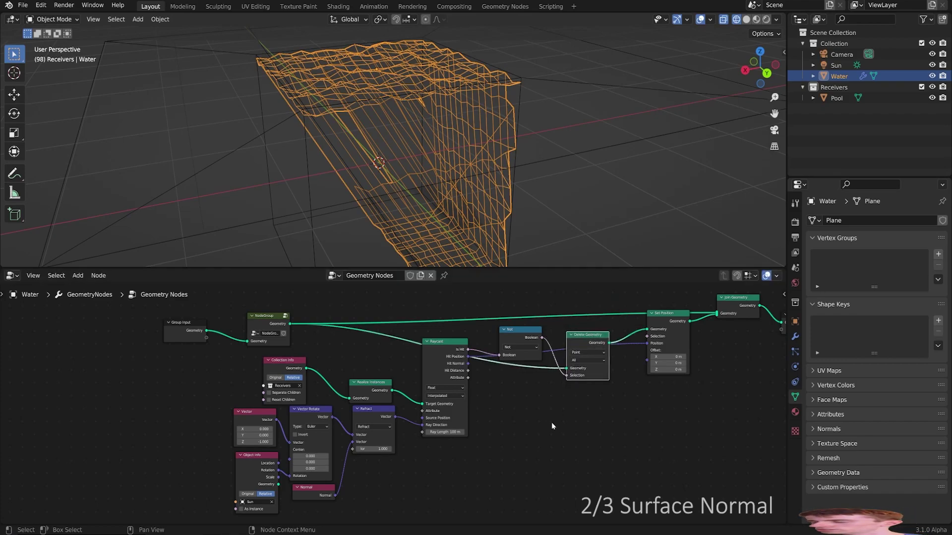
Insert a Capture Attribute node on the link from NodeGroup to Delete Geometry and set its data type to Vector.
key("F3")
type("capture")
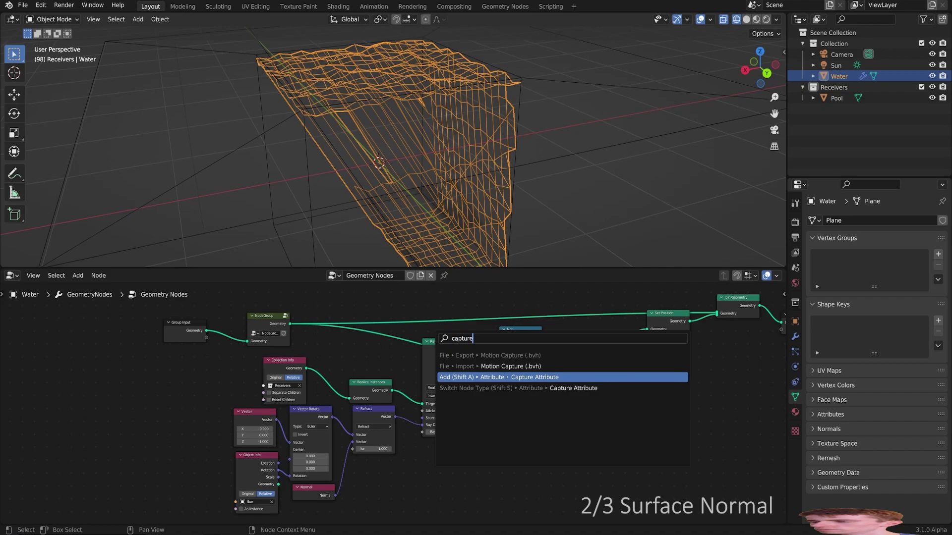
left_click(507, 377)
left_click(400, 335)
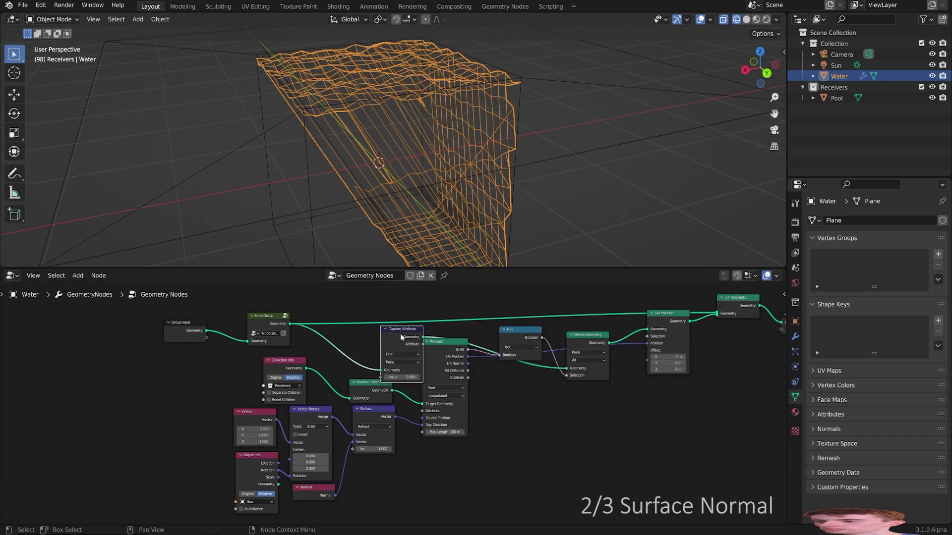
left_click_drag(401, 336, 388, 340)
left_click(386, 357)
left_click(380, 377)
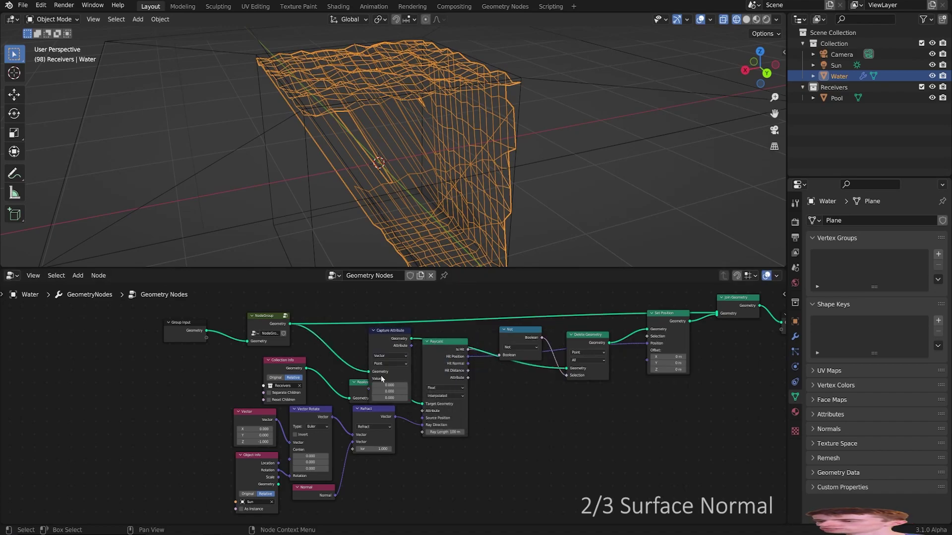
Feed the Normal node into Capture Attribute's Value and route its Attribute output to Refract's second Vector input, rearranging both nodes.
left_click_drag(353, 442, 361, 371)
scroll(312, 360, "up", 2)
left_click_drag(376, 317, 308, 306)
left_click_drag(280, 338, 351, 461)
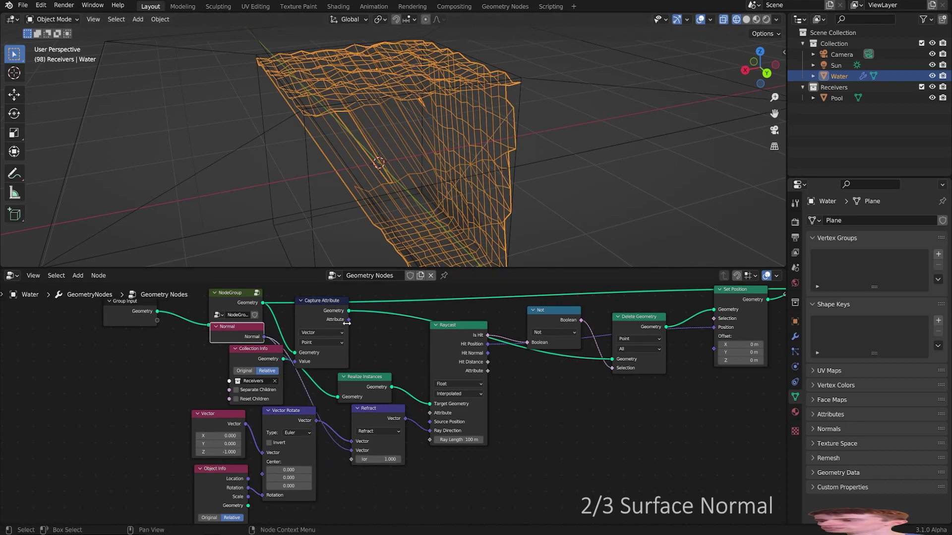
left_click_drag(349, 320, 342, 464)
left_click_drag(349, 452, 351, 450)
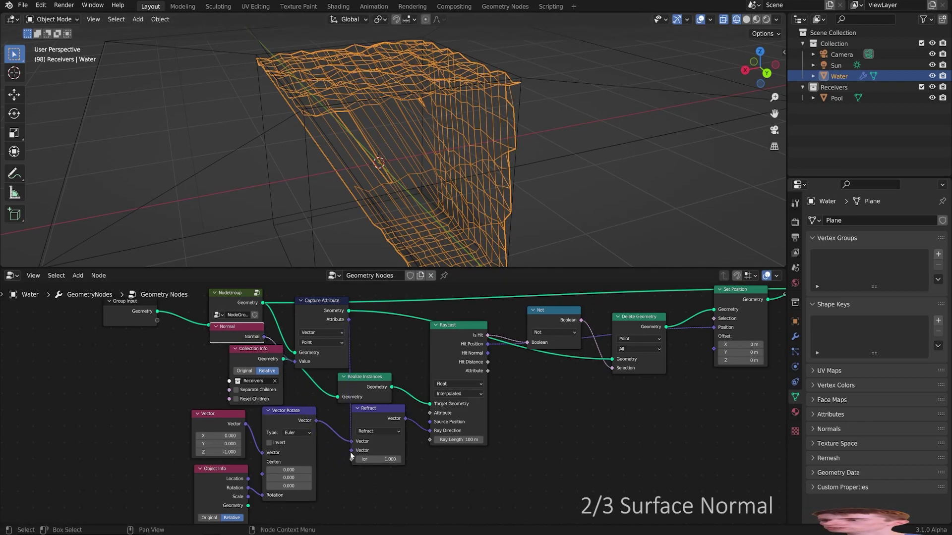
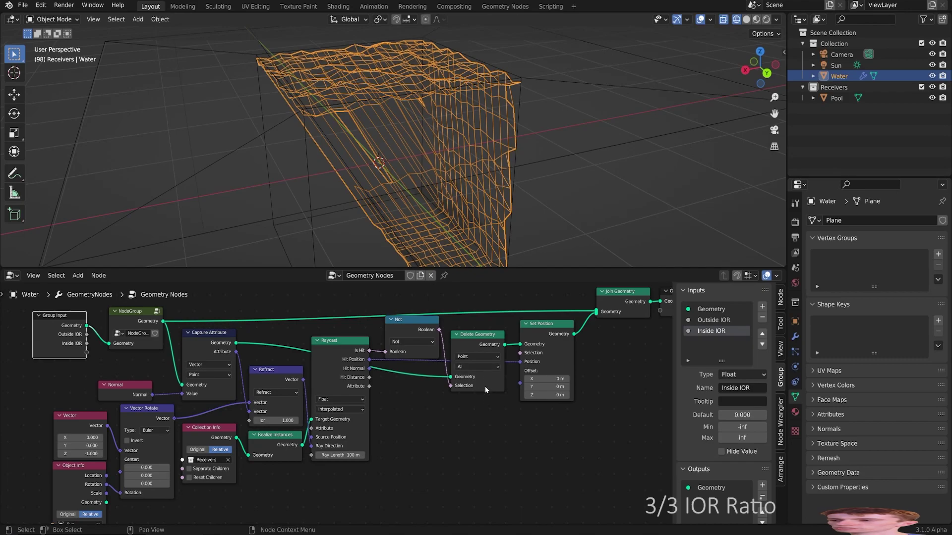
Set the Water's Geometry Nodes modifier inputs to Outside IOR 1.000 and Inside IOR 1.330.
left_click(795, 337)
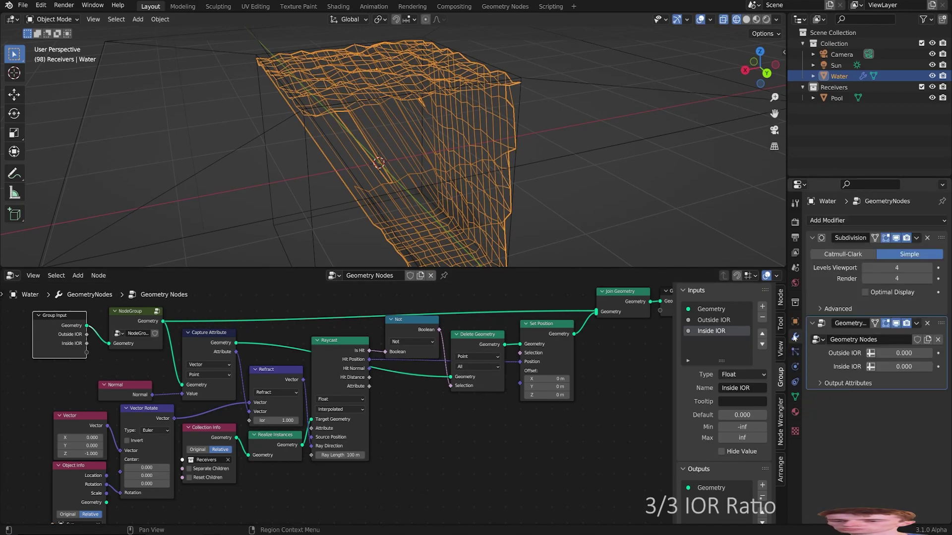
left_click(896, 354)
key("Return")
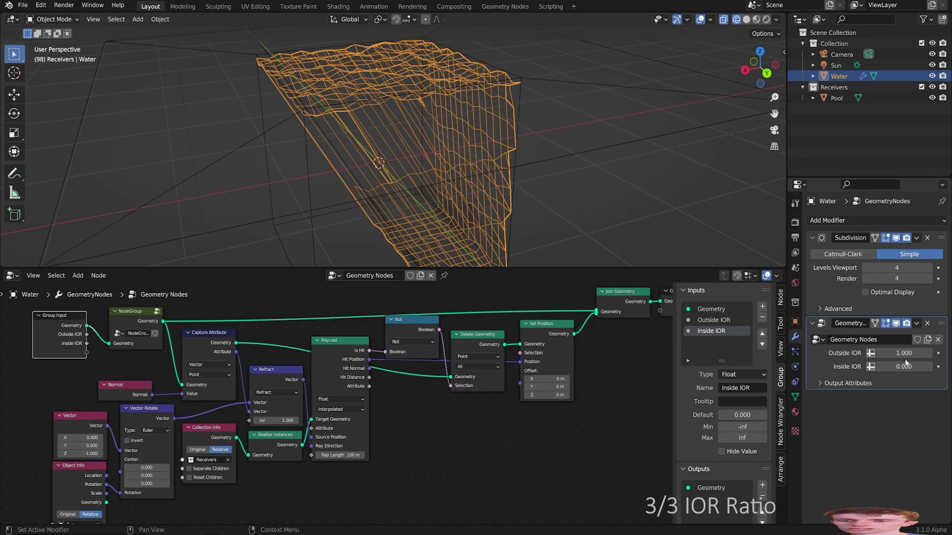
left_click(902, 367)
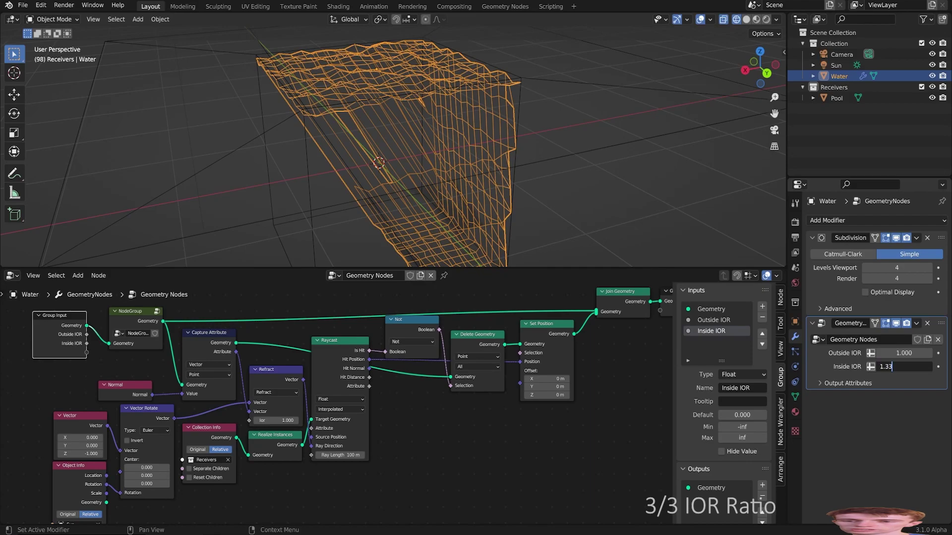
key("Return")
Add a Math node below Realize Instances and set its operation to Divide.
middle_click_drag(459, 413, 424, 407)
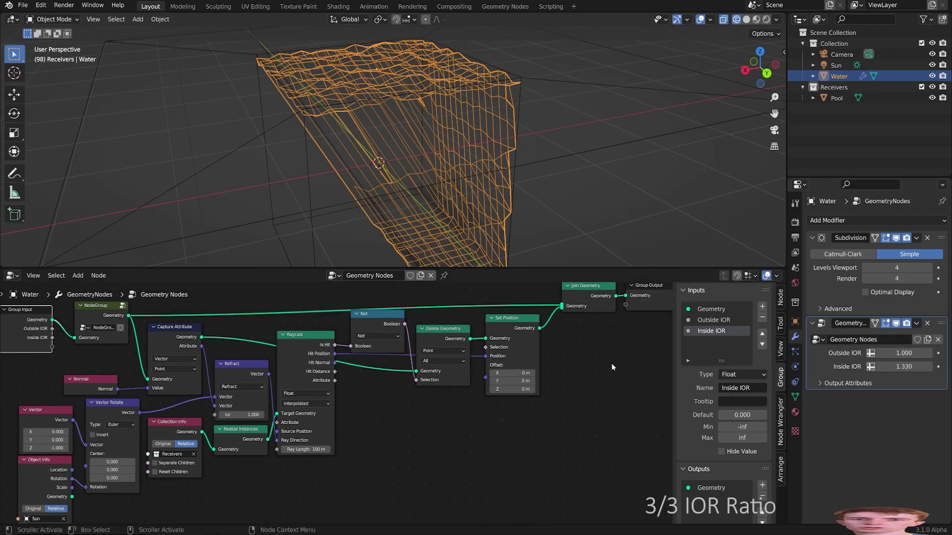
middle_click_drag(504, 422, 686, 378)
key("F3")
type("math")
key("Return")
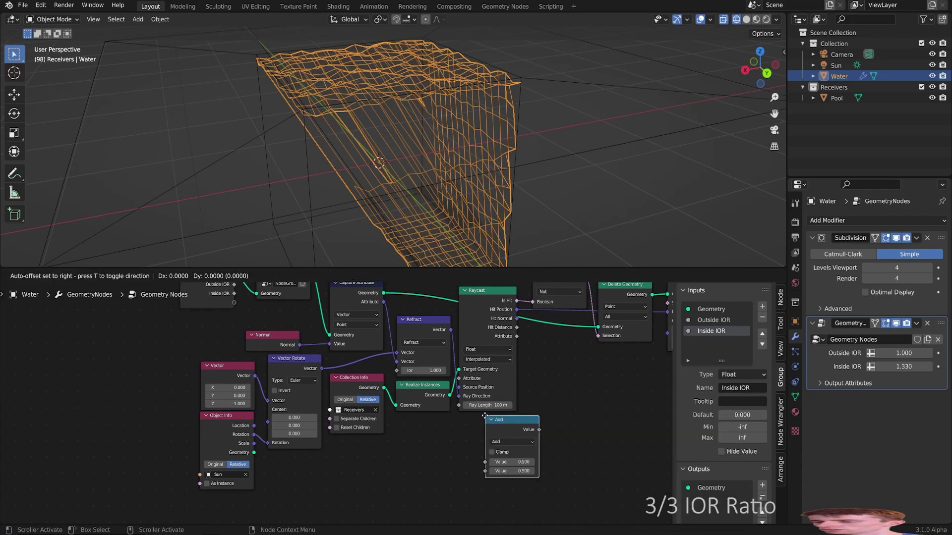
left_click(400, 416)
left_click(426, 442)
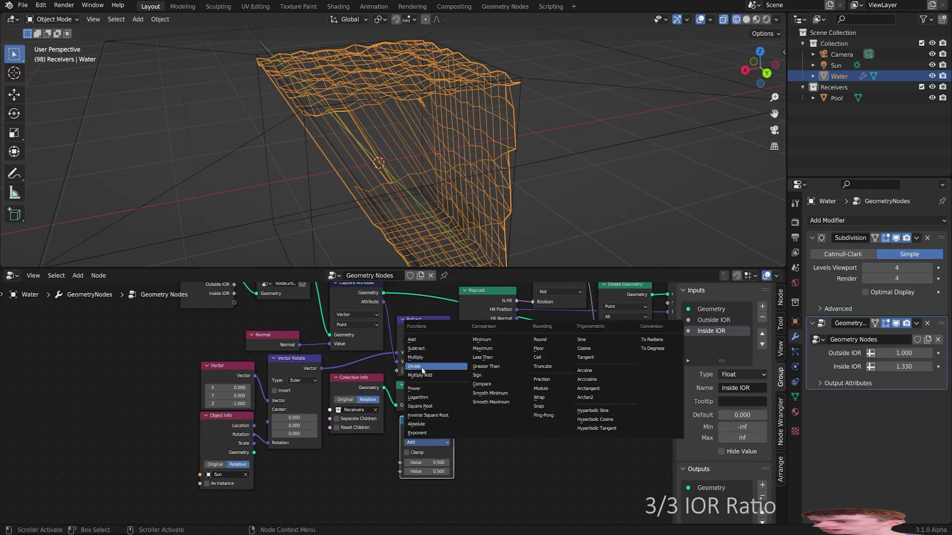
left_click(414, 367)
Connect Outside IOR and Inside IOR to the Divide node's first and second values, and its result to Refract's Ior input.
middle_click_drag(356, 386, 411, 410)
left_click_drag(290, 310, 455, 488)
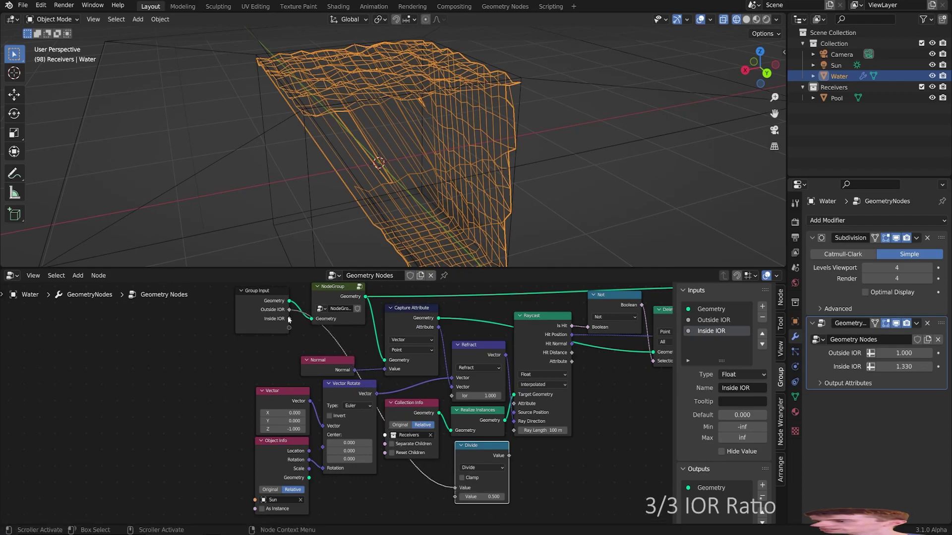
left_click_drag(289, 319, 451, 374)
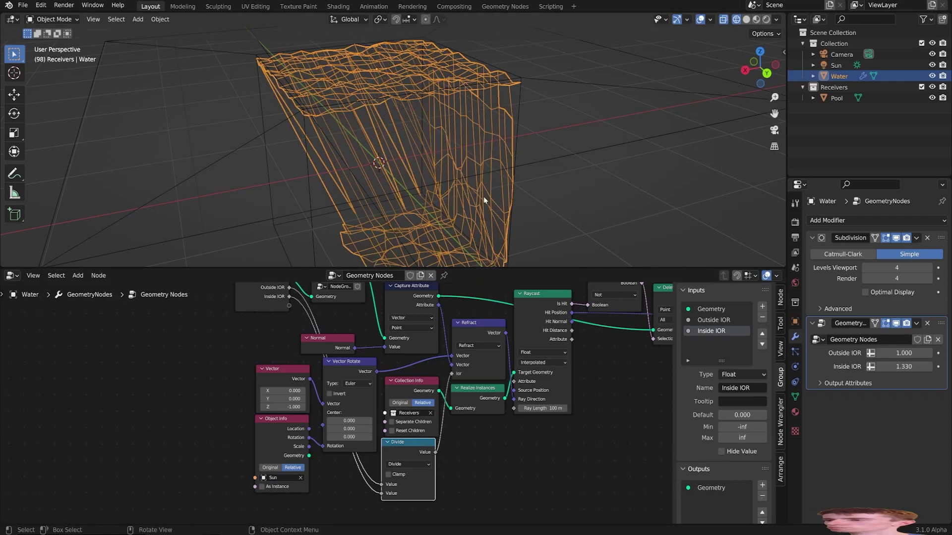
Set the Inside IOR in the Water's Geometry Nodes modifier to 1.000, matching the Outside IOR.
middle_click_drag(486, 194, 470, 152)
key("shift+grave")
key("w")
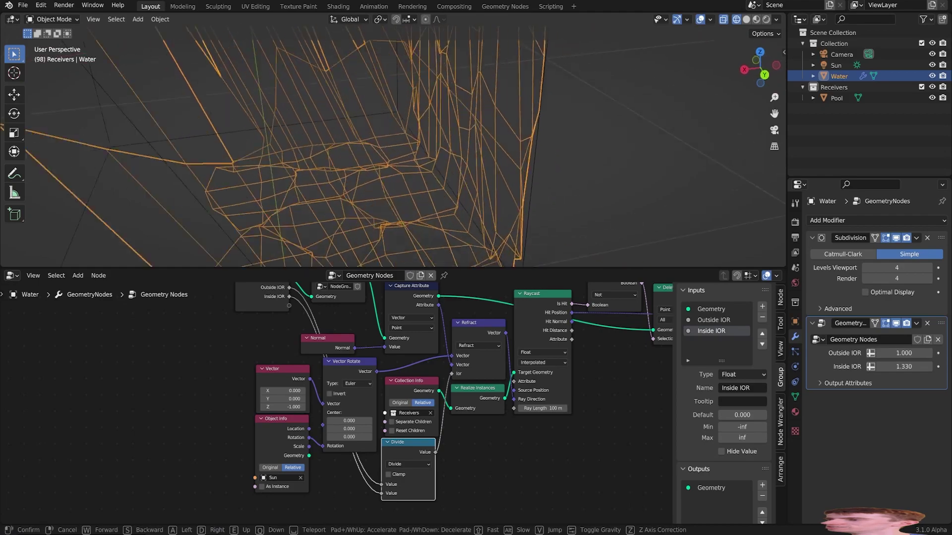
key("s")
left_click(393, 149)
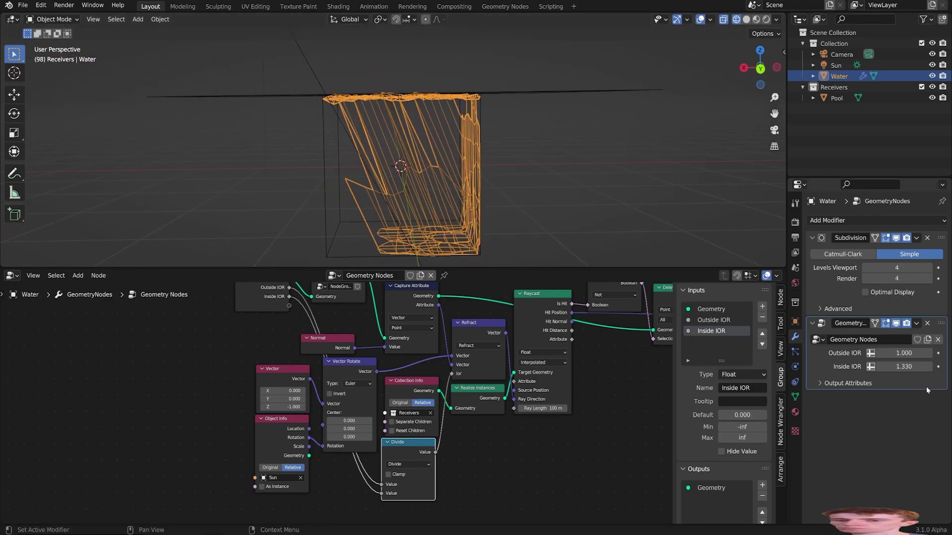
left_click(903, 367)
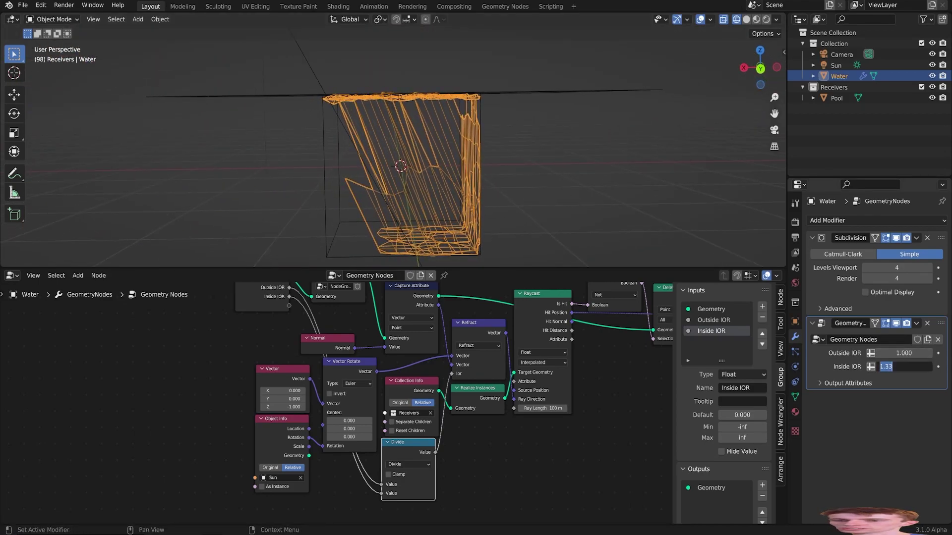
type("1")
key("Return")
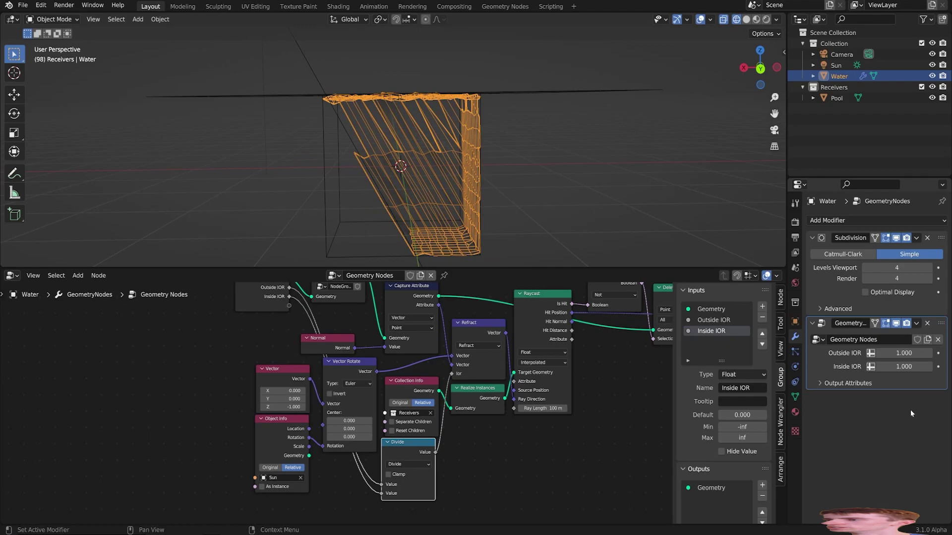
Move the Sun to about X 1.86 m, Y 0.60 m, Z 2.49 m and reselect the Water surface.
left_click(343, 125)
key("g")
left_click(406, 118)
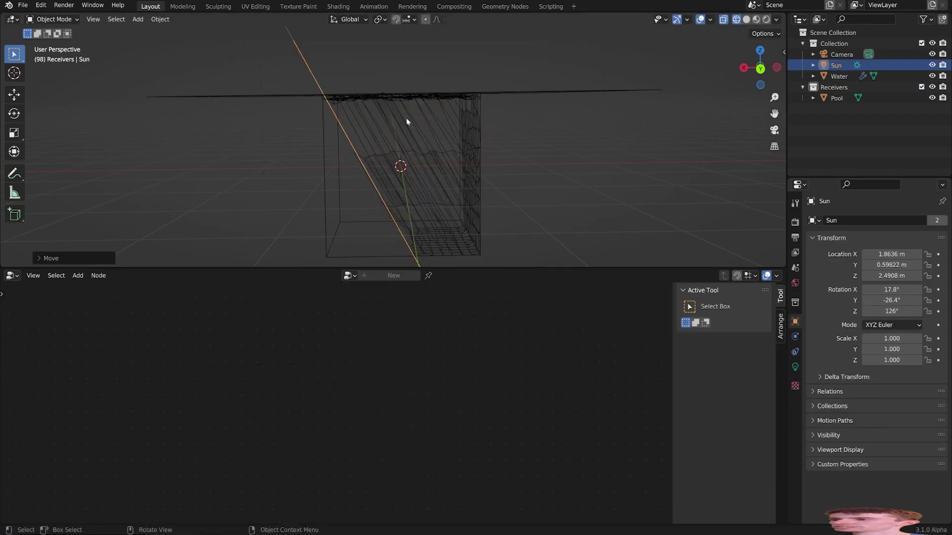
left_click(403, 128)
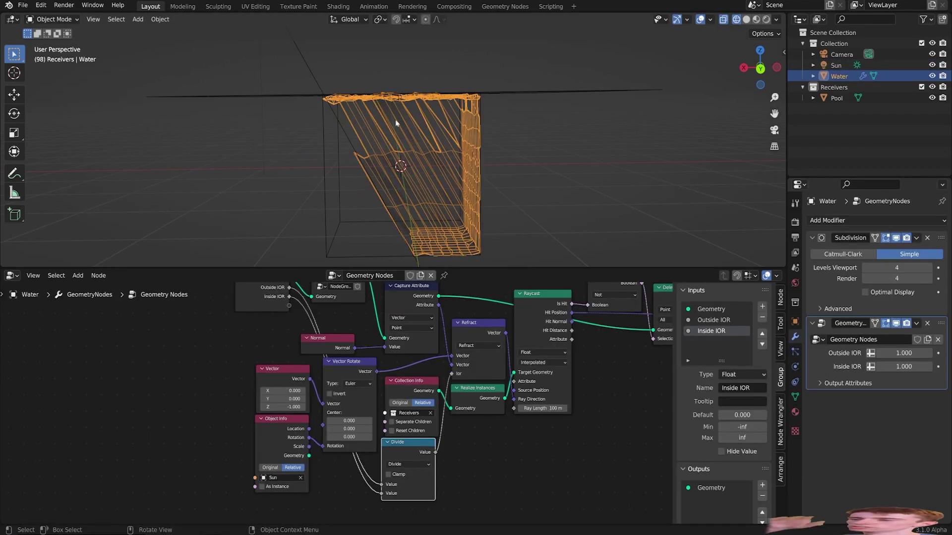
Raise the Inside IOR to about 2.724 and inspect the refracted mesh on the pool floor.
left_click_drag(903, 367, 948, 366)
key("shift+grave")
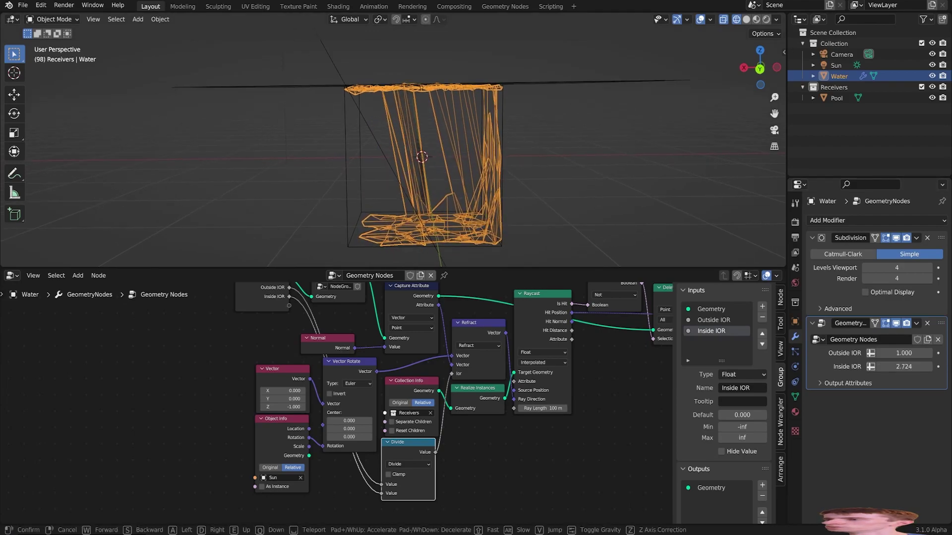
key("w")
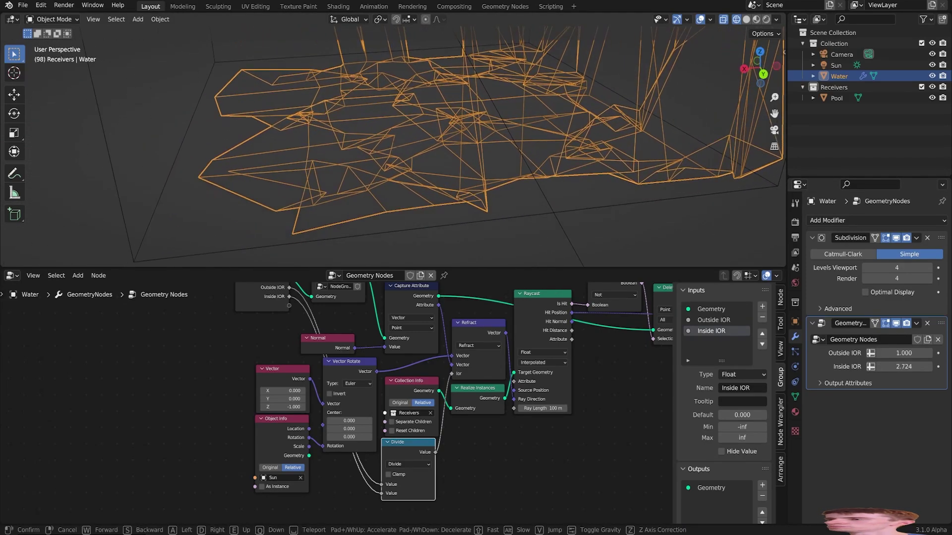
key("Escape")
Set the Water's Subdivision modifier to 6 levels for both viewport and render.
left_click(928, 269)
left_click(929, 269)
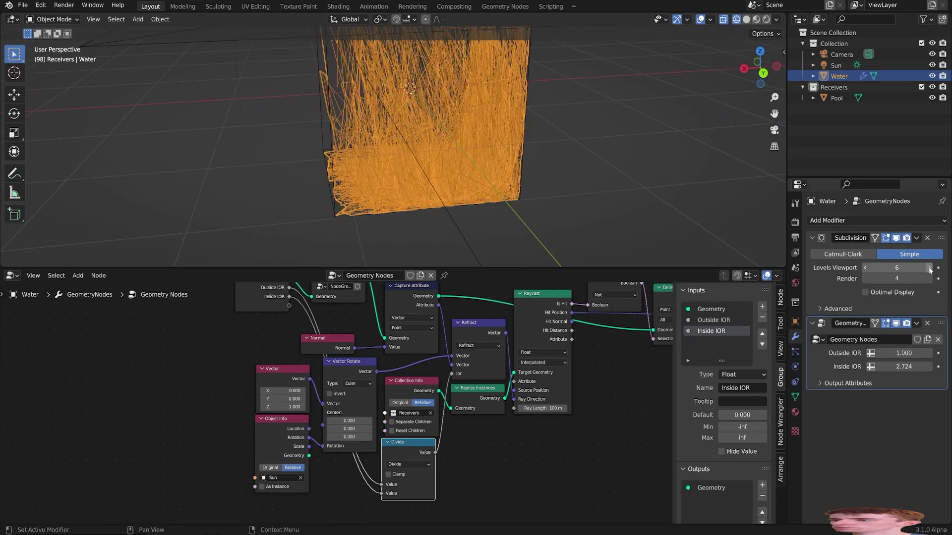
left_click(928, 278)
left_click(928, 279)
Open the NodeGroup for editing and lower the Multiply node's value to 0.010 to flatten the waves.
key("shift+grave")
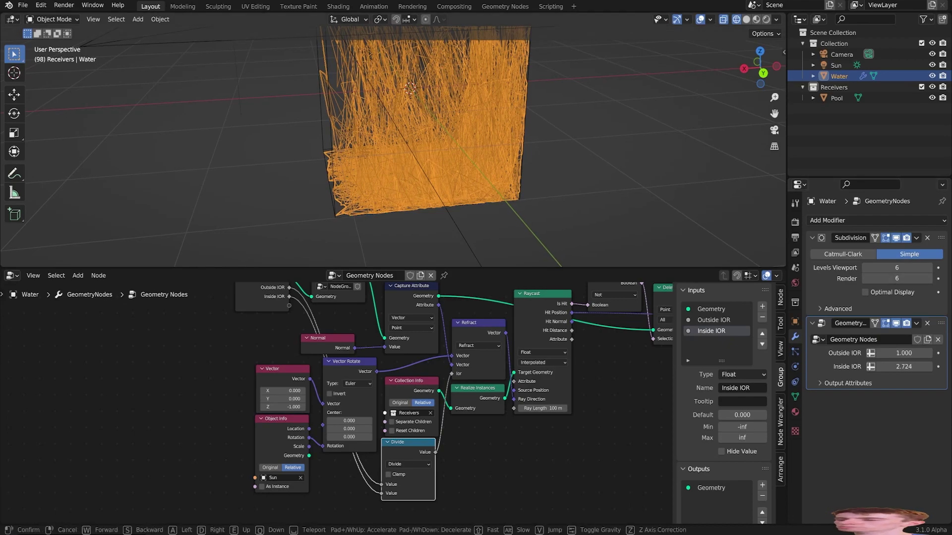
key("a")
left_click(366, 203)
key("shift+grave")
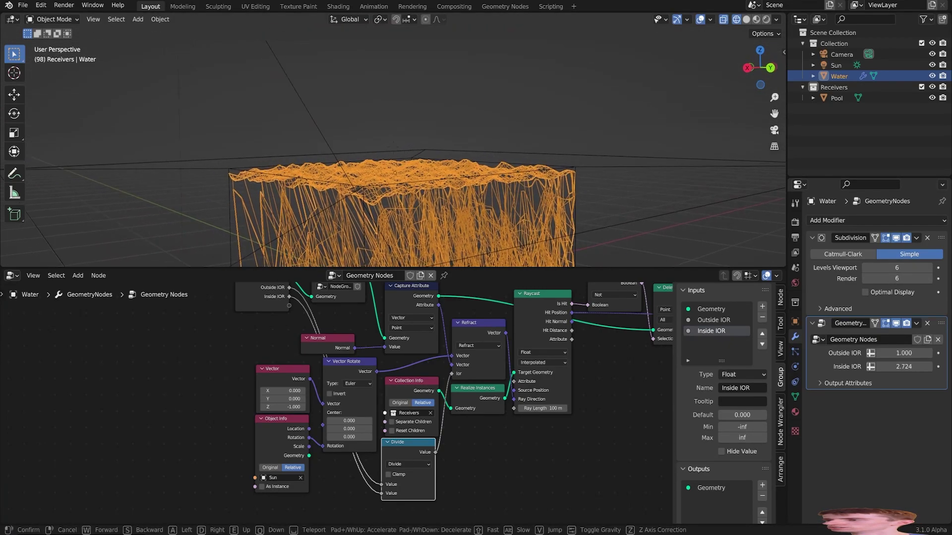
key("s")
left_click(386, 167)
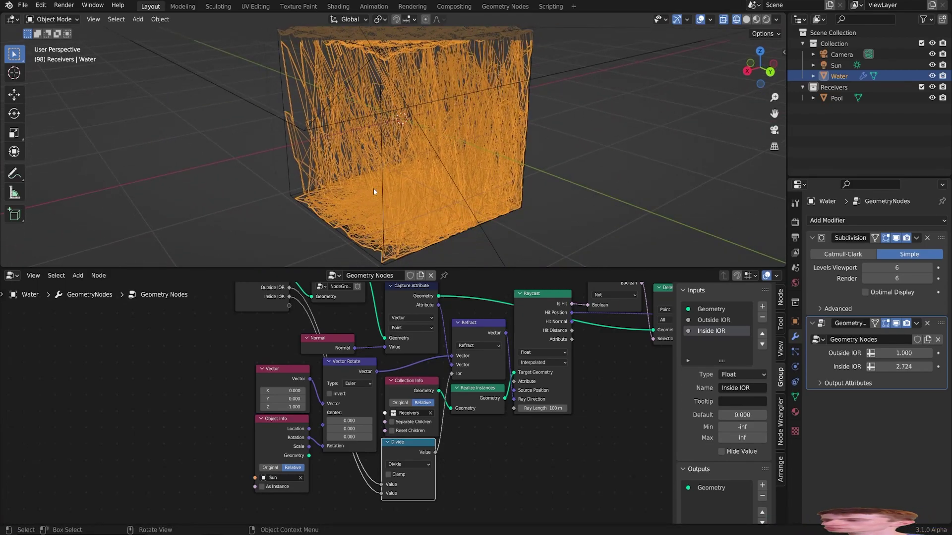
middle_click_drag(454, 332, 356, 361)
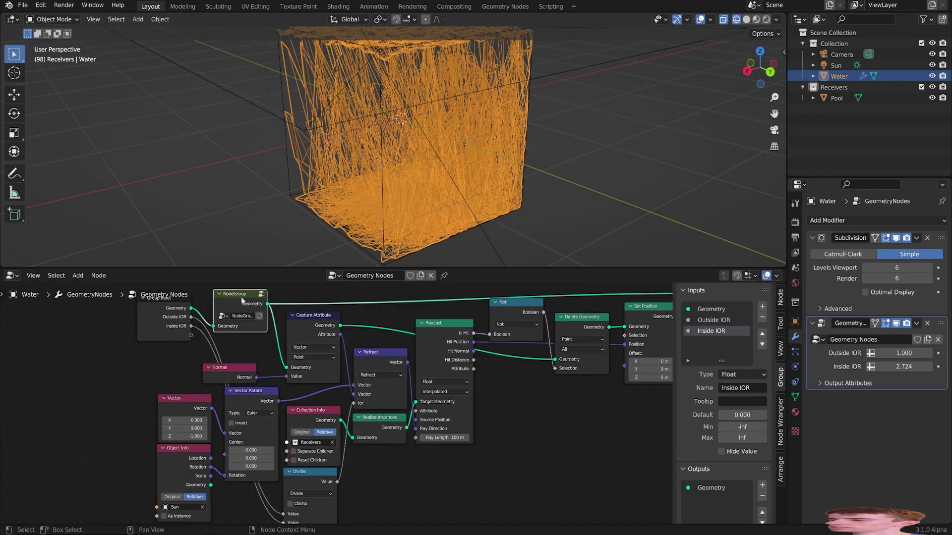
key("Tab")
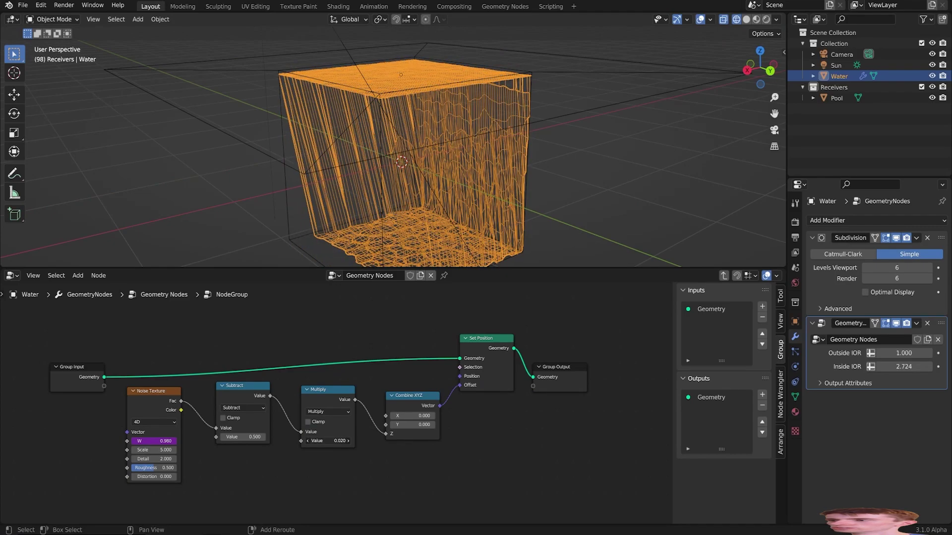
left_click_drag(328, 441, 321, 441)
Raise the Multiply node's value to 0.030 and examine the caustic pattern on the pool floor.
key("shift+grave")
key("w")
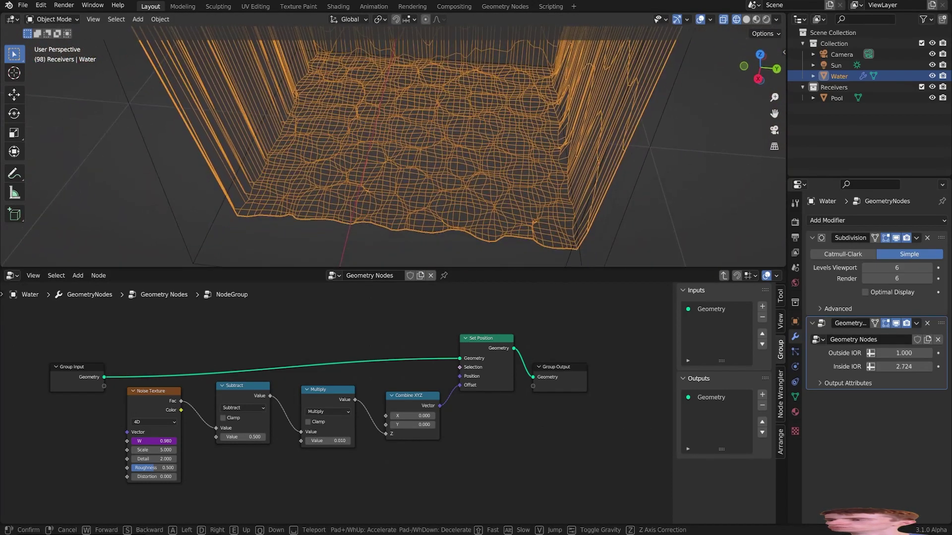
left_click(392, 147)
mouse_move(327, 440)
left_mouse_down()
mouse_move(362, 441)
mouse_move(339, 440)
left_mouse_up()
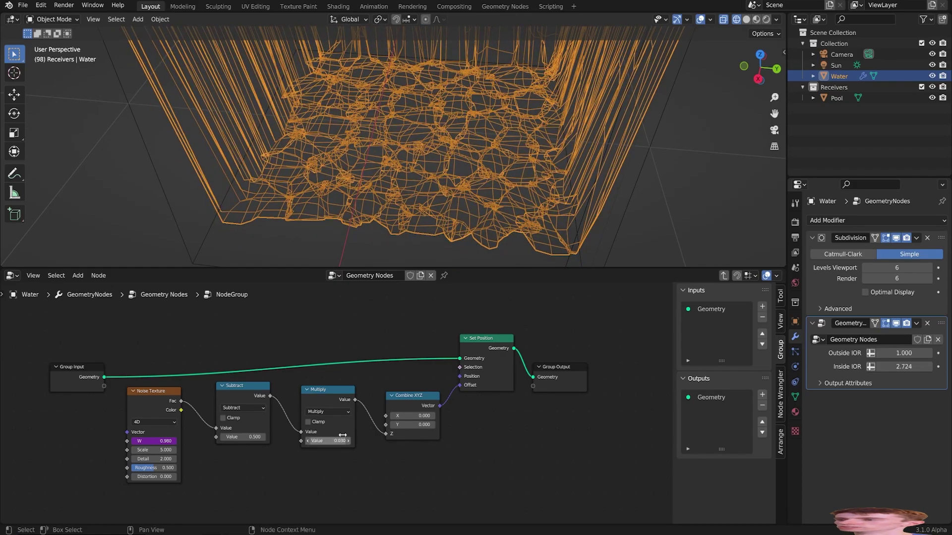
key("shift+grave")
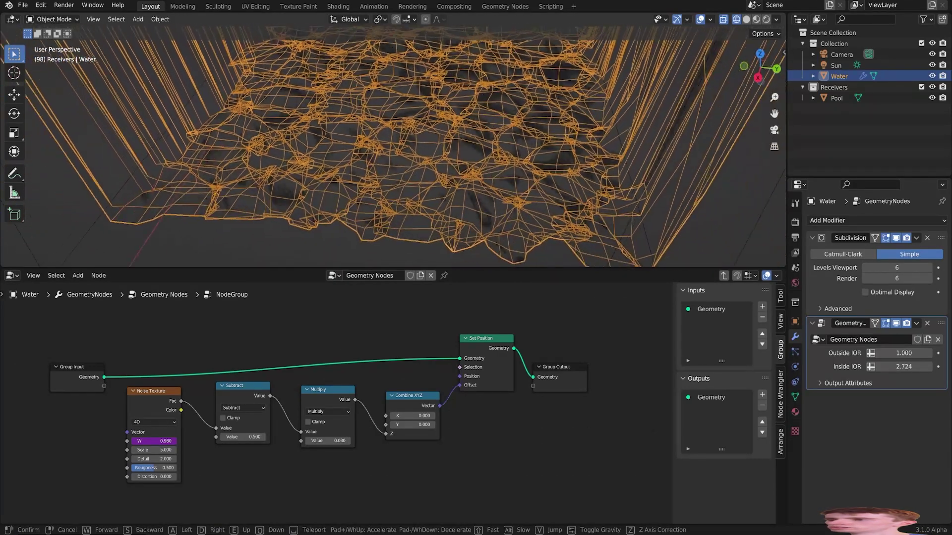
left_click(410, 160)
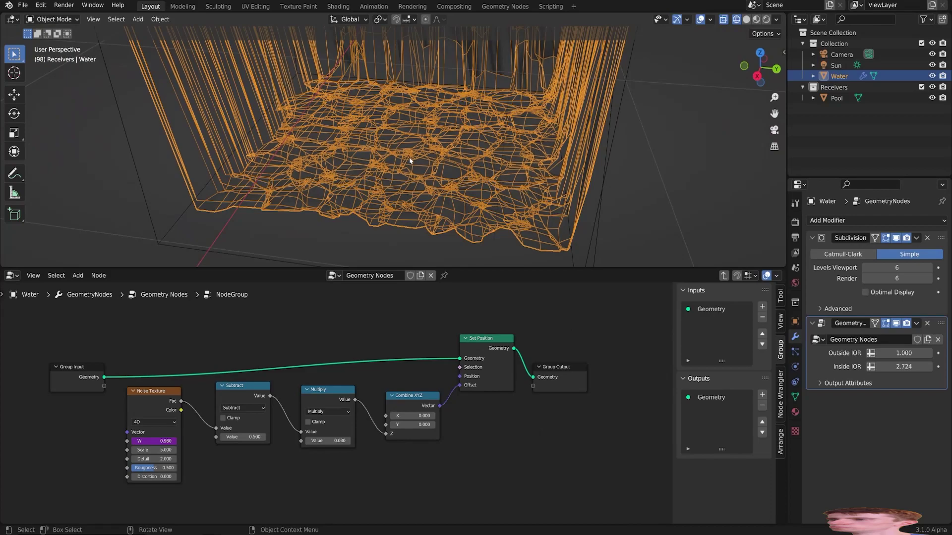
Switch the viewport to Material Preview and darken the Pool material's base color to a dark shade.
left_click(755, 20)
left_click(597, 219)
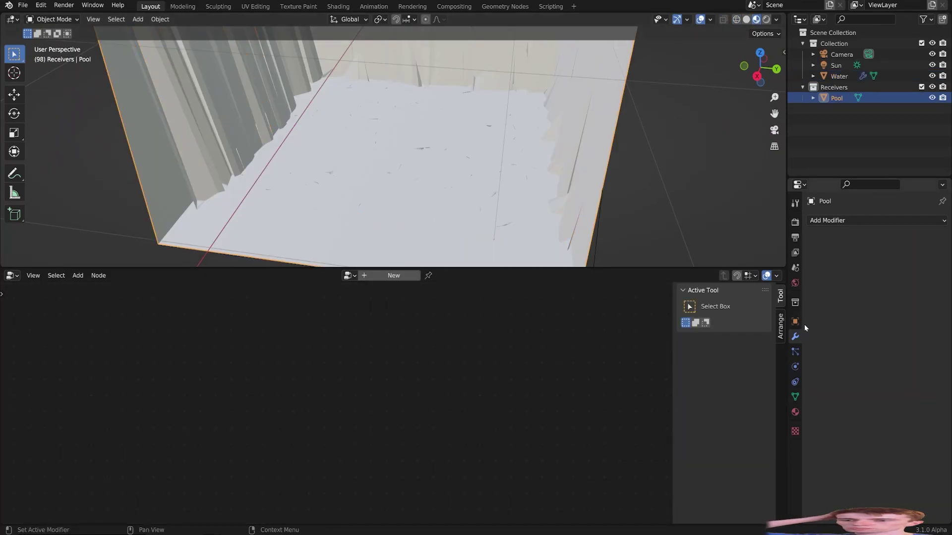
left_click(794, 412)
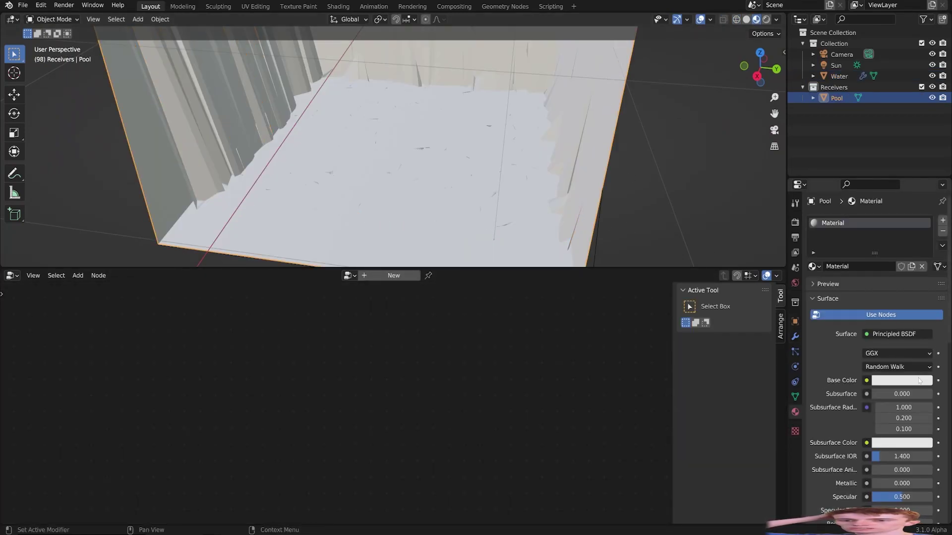
left_click(901, 381)
left_click_drag(923, 238, 922, 290)
In the Water's node tree, scale the Raycast's Hit Normal with a vector Scale node and feed it into Set Position's Offset.
left_click(488, 176)
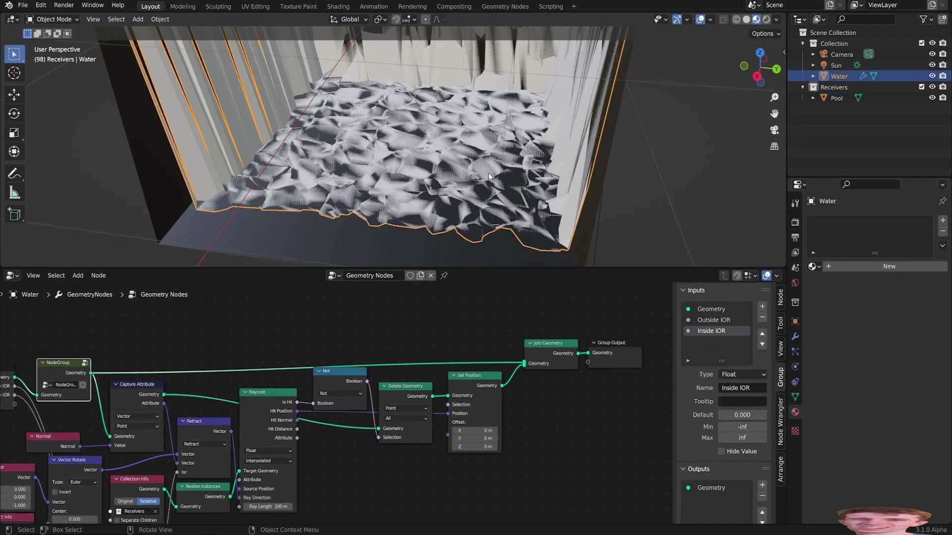
scroll(488, 176, "up", 1)
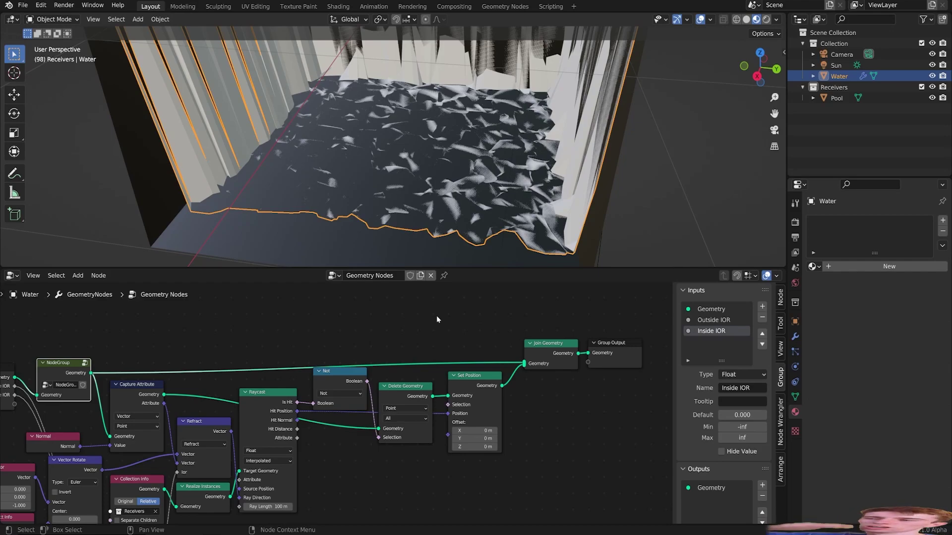
scroll(436, 316, "up", 2)
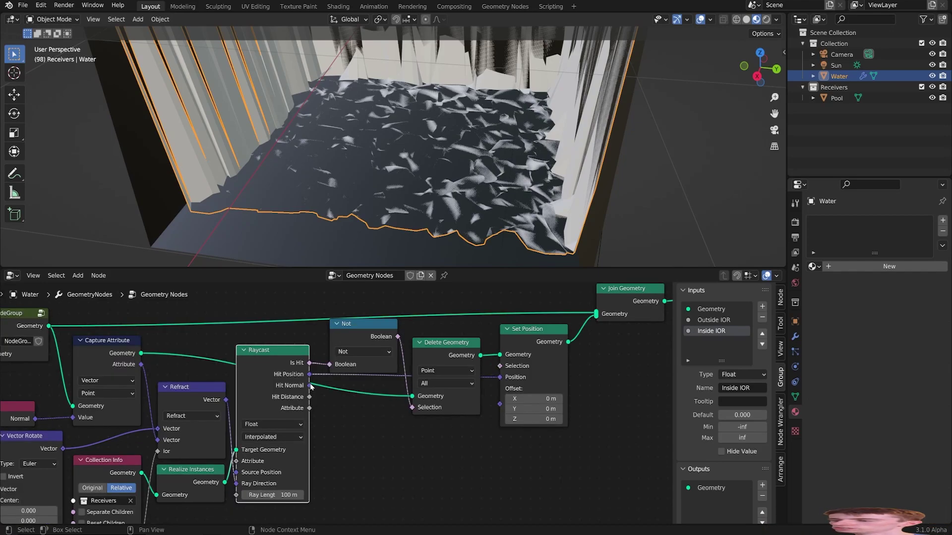
left_click_drag(309, 385, 411, 421)
type("sca")
key("Return")
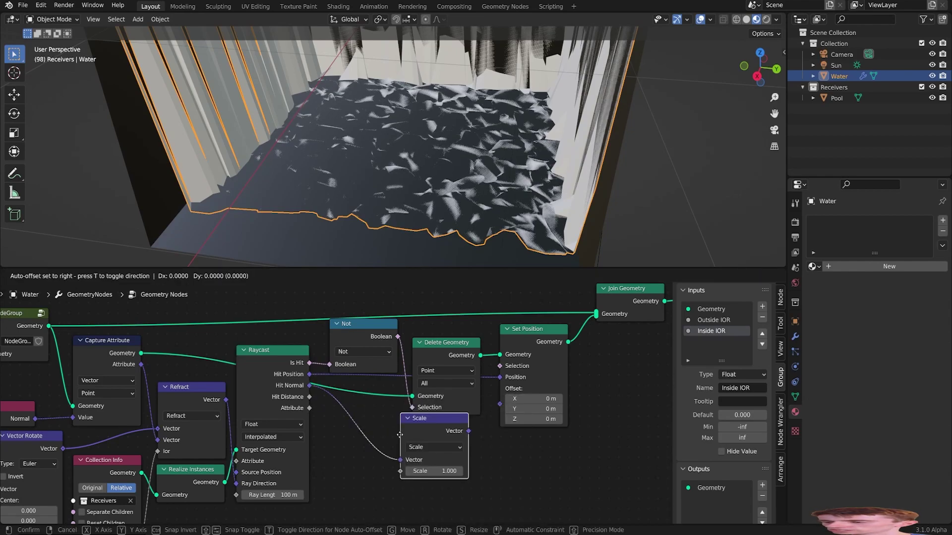
left_click(446, 451)
left_click_drag(476, 448, 501, 404)
Set the Scale node's value to -0.010 and inspect the offset caustic mesh up close at the pool floor.
key("shift+grave")
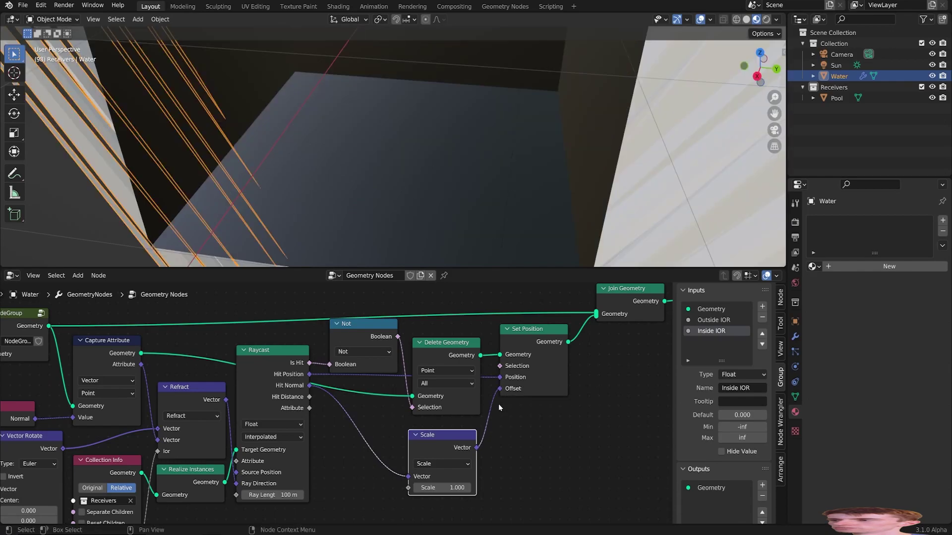
key("w")
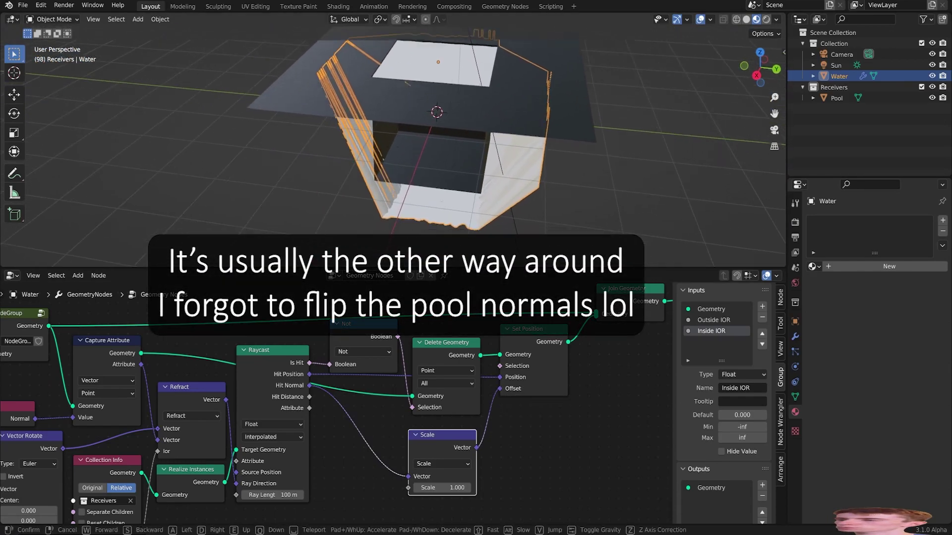
left_click(392, 147)
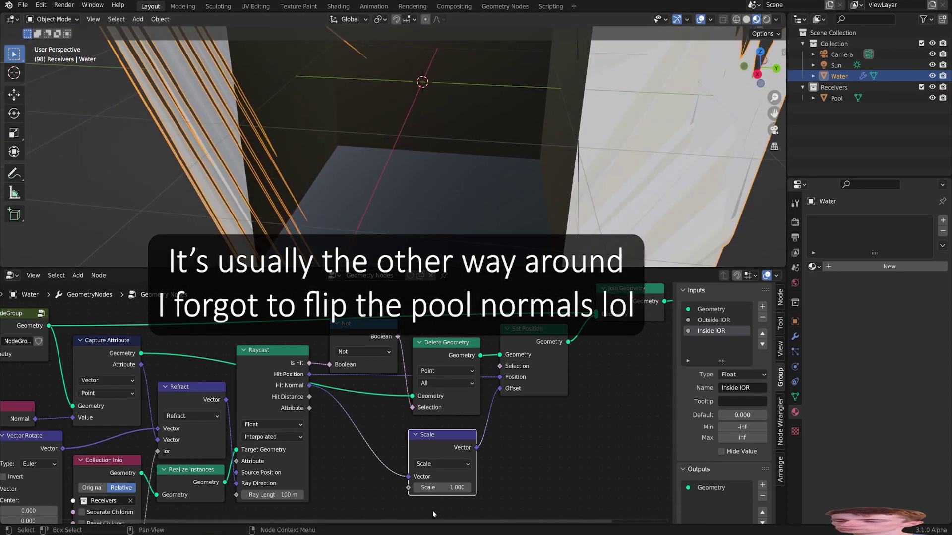
left_click(442, 488)
left_click_drag(443, 488, 392, 487)
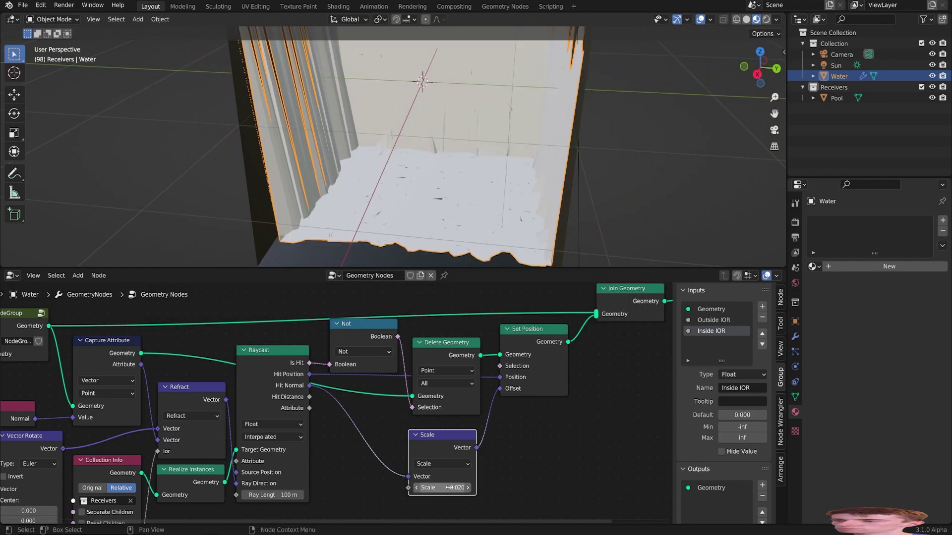
left_click(419, 488)
key("Return")
key("shift+grave")
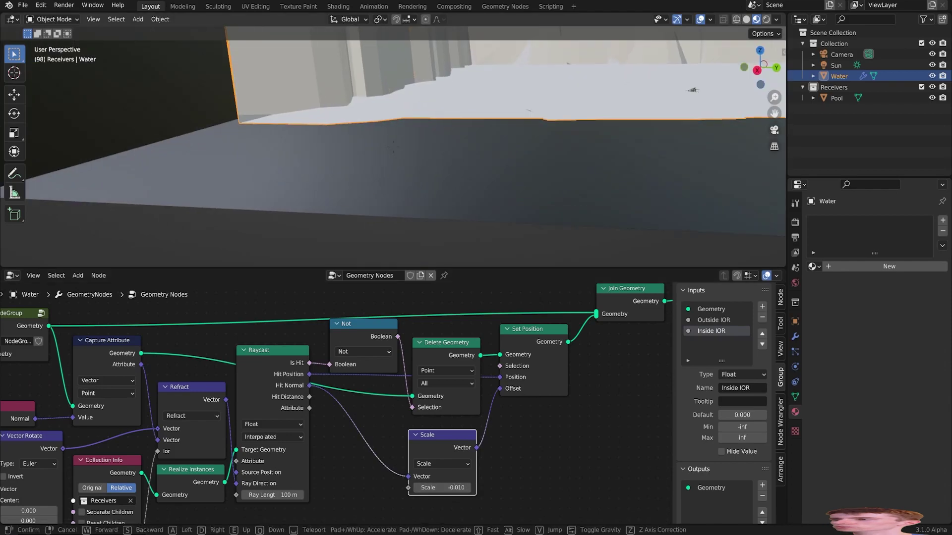
key("w")
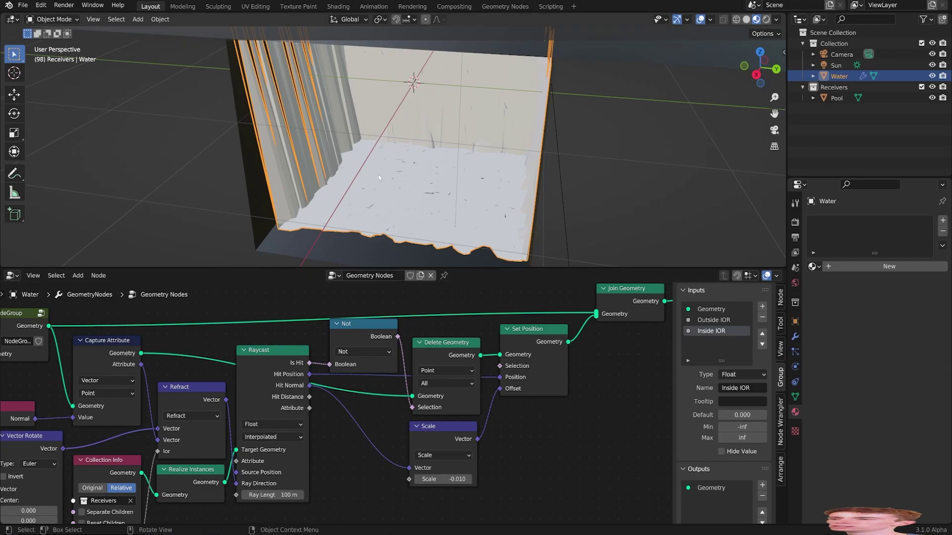
Enter Edit Mode on the Water, display its face normals and examine which way they point.
key("shift+grave")
key("s")
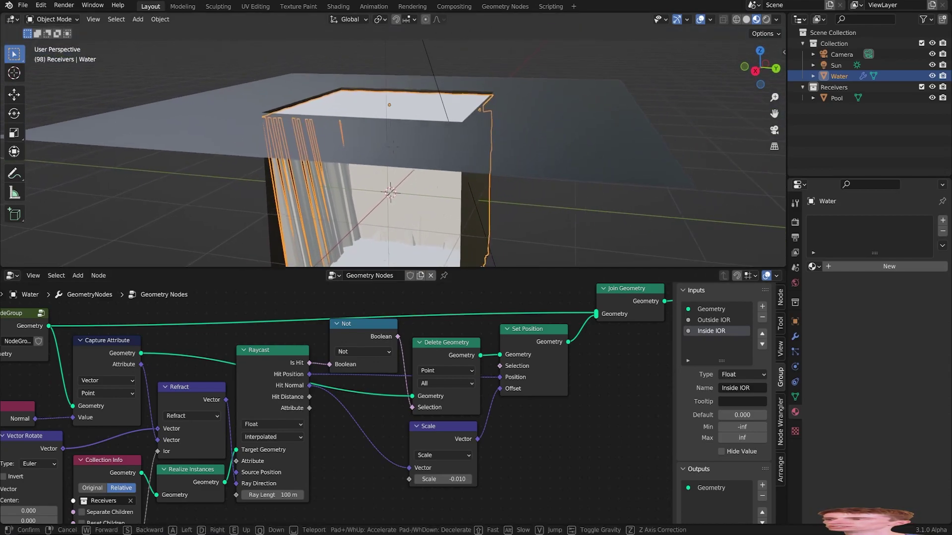
left_click(393, 147)
key("Tab")
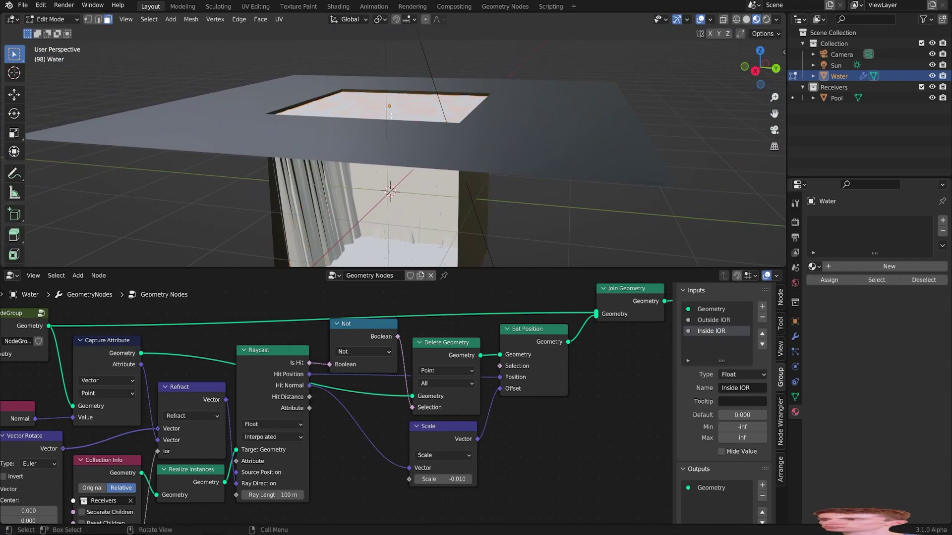
left_click(710, 20)
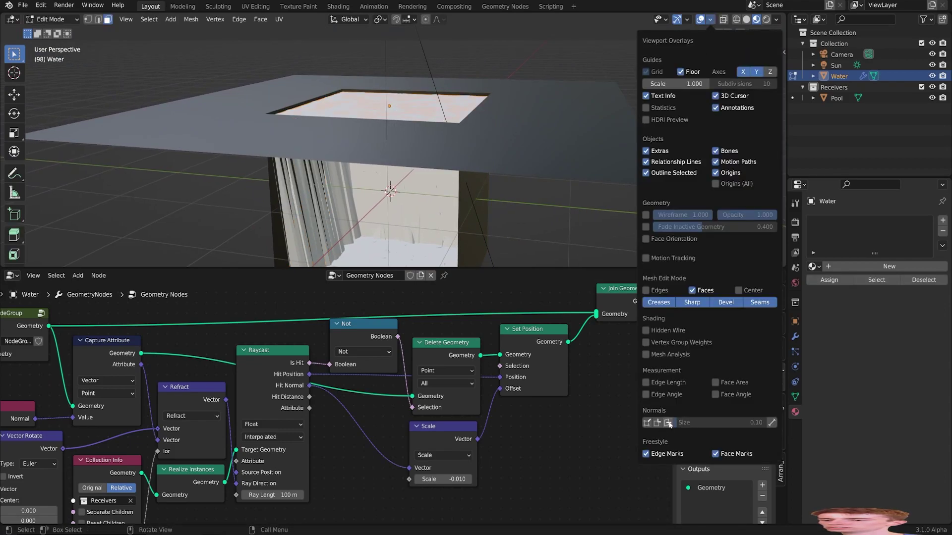
key("shift+grave")
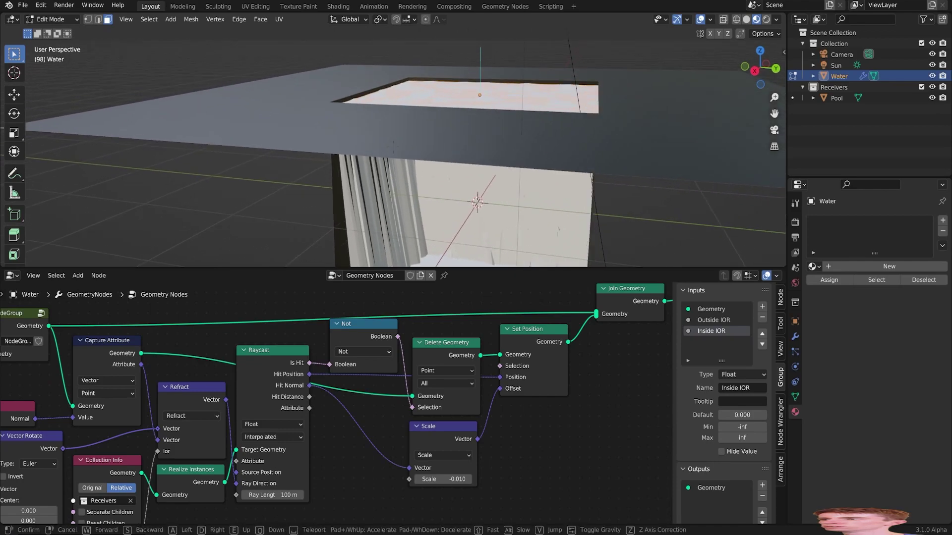
key("w")
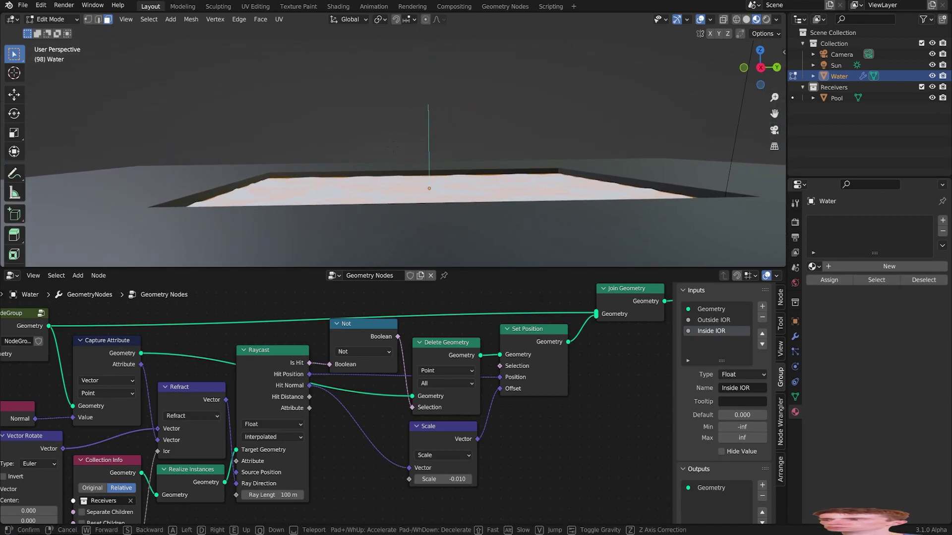
key("s")
left_click(394, 147)
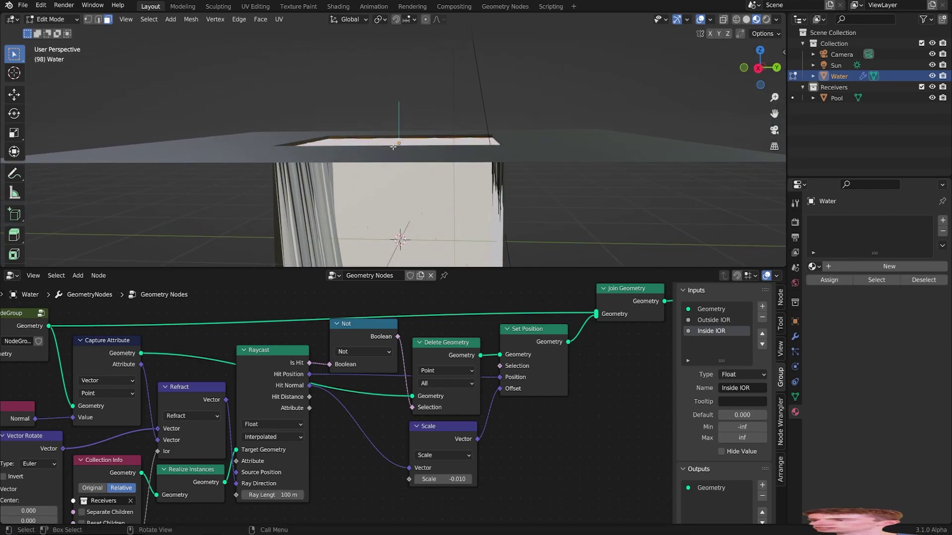
Flip the Water's normals to compare the effect on the refracted mesh, and flip them back.
key("F3")
key("Return")
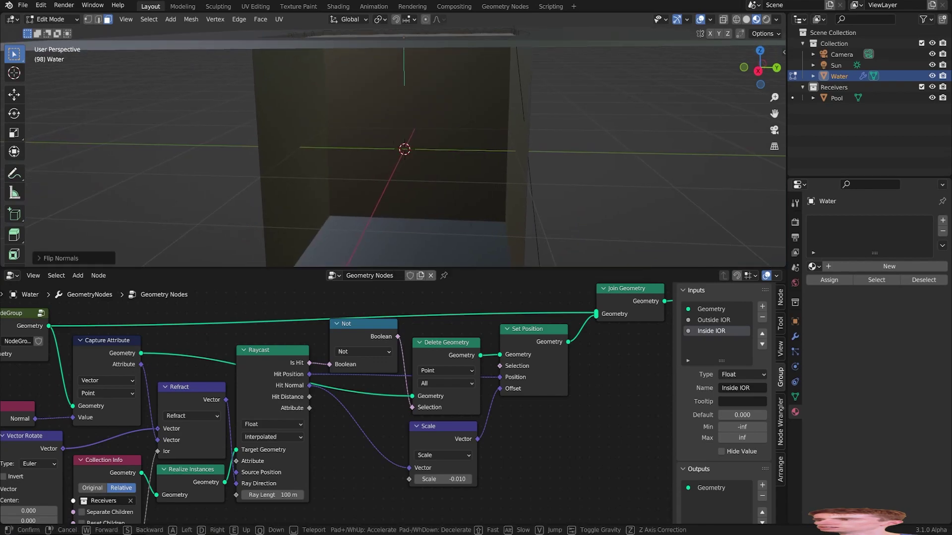
key("shift+grave")
key("e")
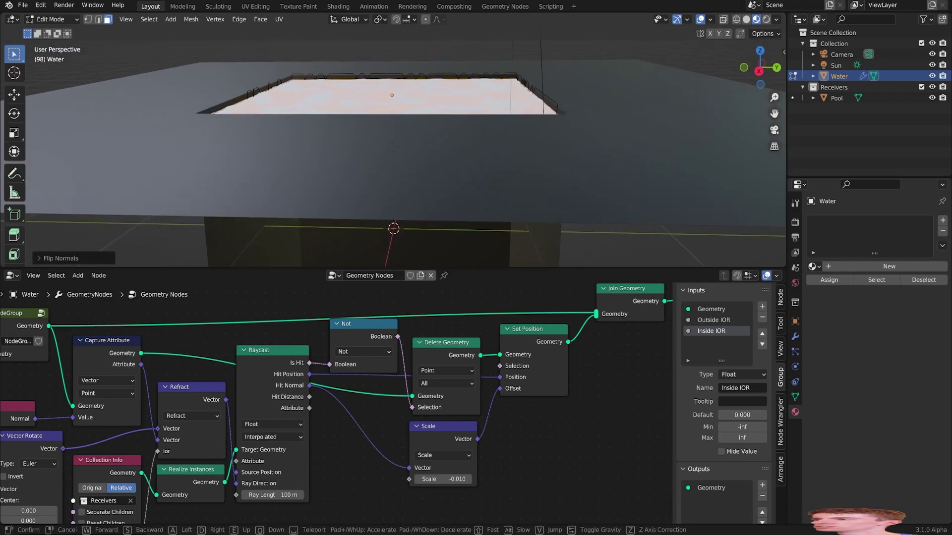
left_click(393, 147)
key("F3")
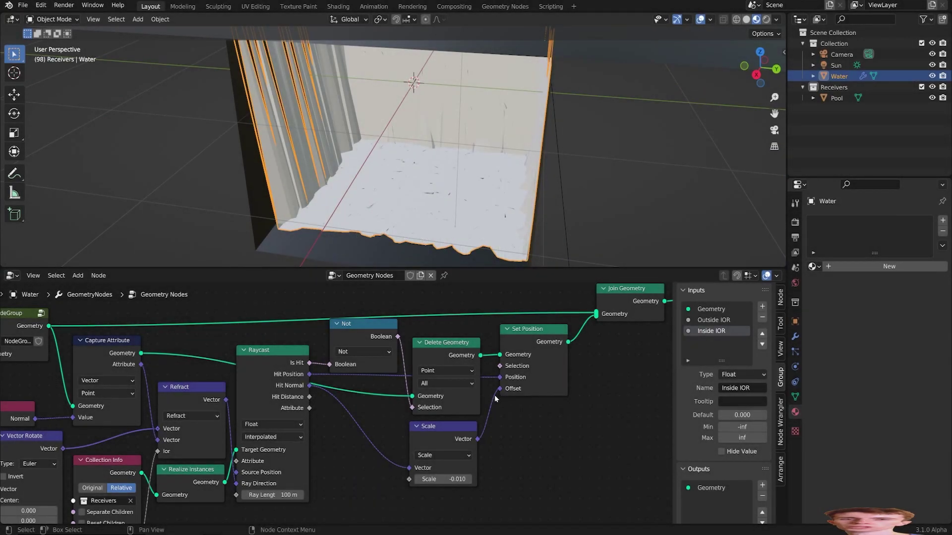
Add a Face Area node below Join Geometry and connect its Area to a new Group Output socket.
middle_click_drag(496, 399, 211, 422)
middle_click_drag(332, 372, 354, 386)
key("F3")
type("face a")
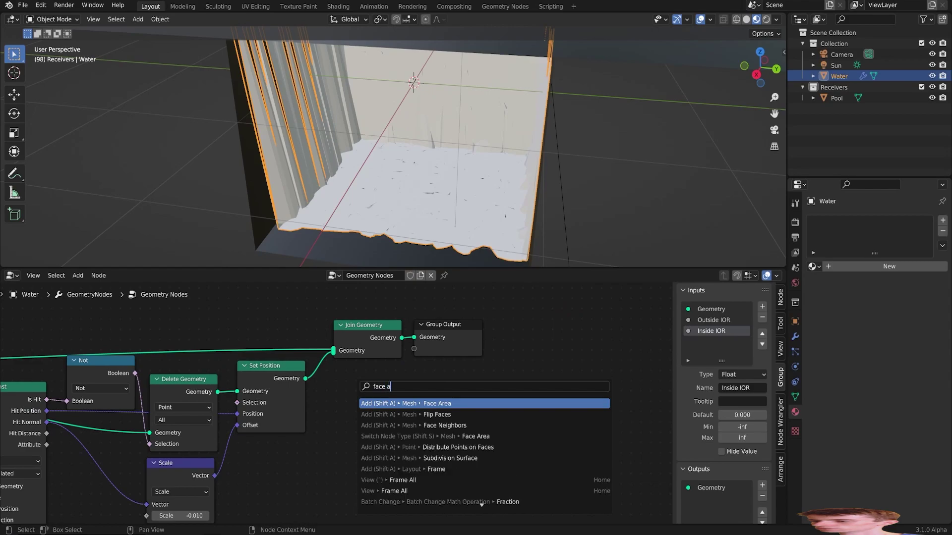
key("Return")
left_click(356, 372)
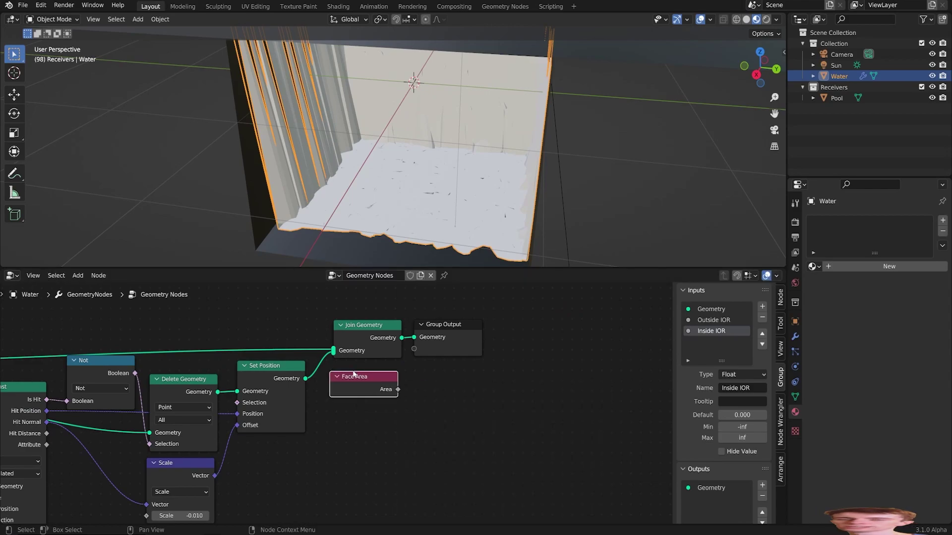
left_click_drag(359, 377, 356, 375)
left_click_drag(394, 388, 415, 351)
left_click(418, 354)
Name the Area output attribute light_area in the Water's Geometry Nodes modifier.
left_click(794, 337)
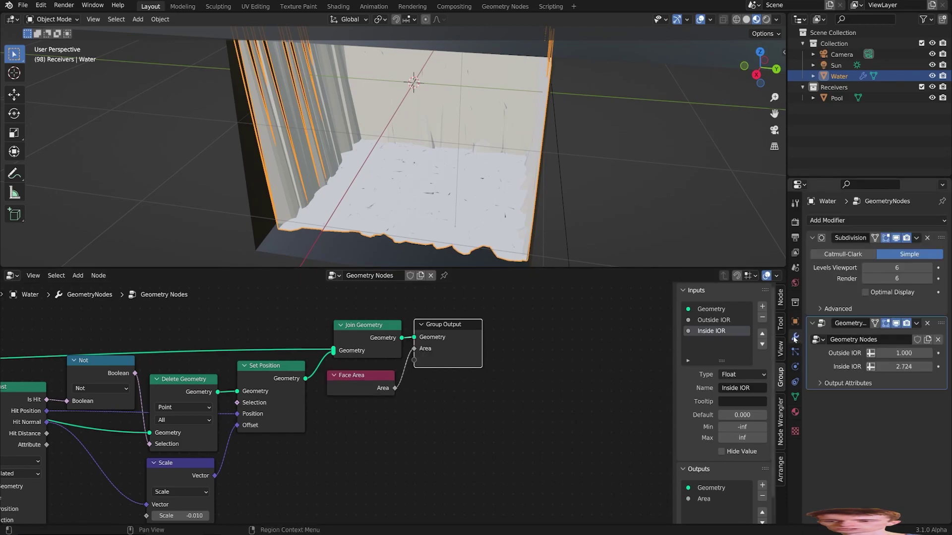
left_click(842, 384)
left_click(880, 399)
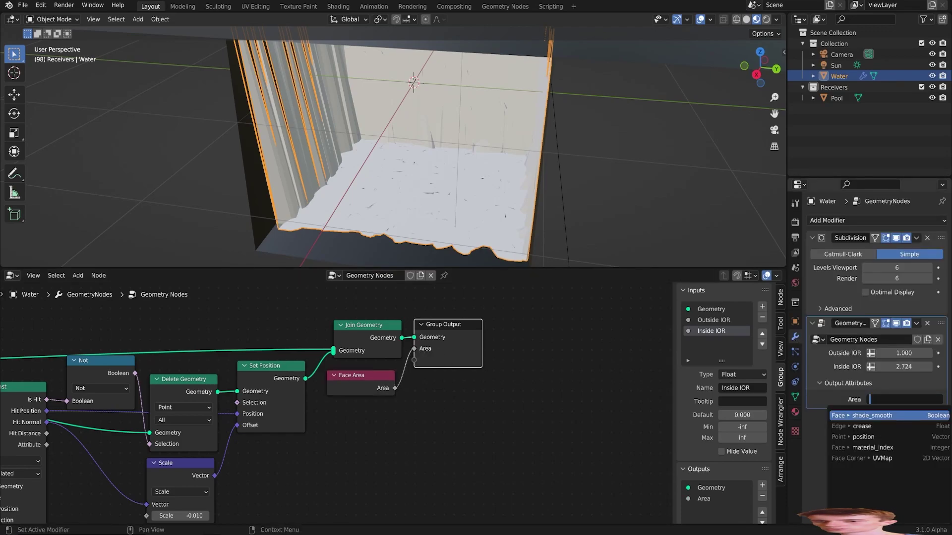
type("light_area")
key("Return")
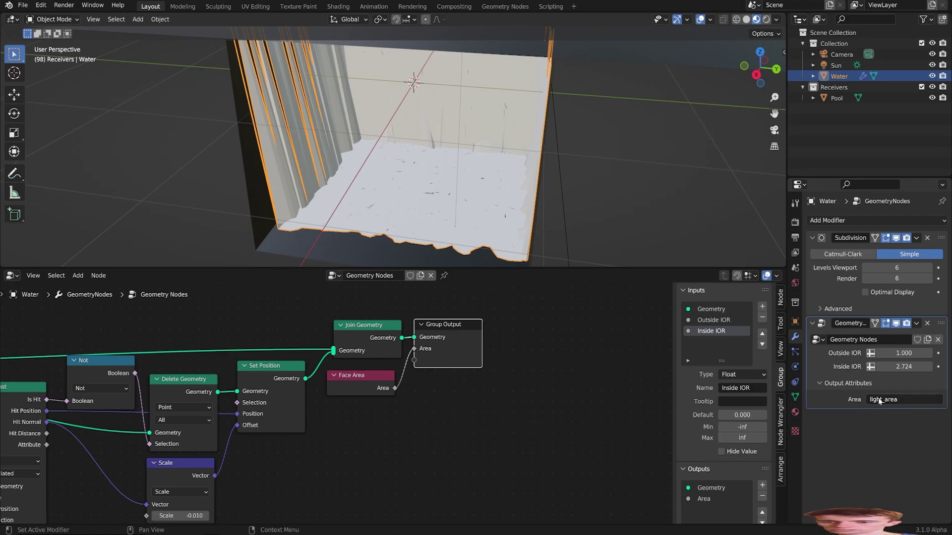
Set the Water modifier's Inside IOR to 1.33.
left_click(907, 366)
type("1.33")
key("Return")
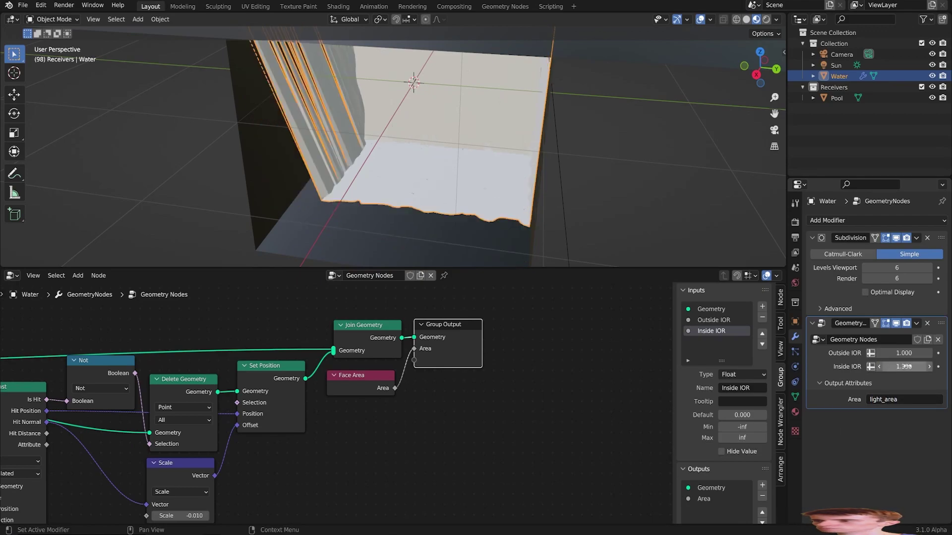
Create a new material for the Water in the Shader Editor and delete its Principled BSDF node.
left_click(12, 275)
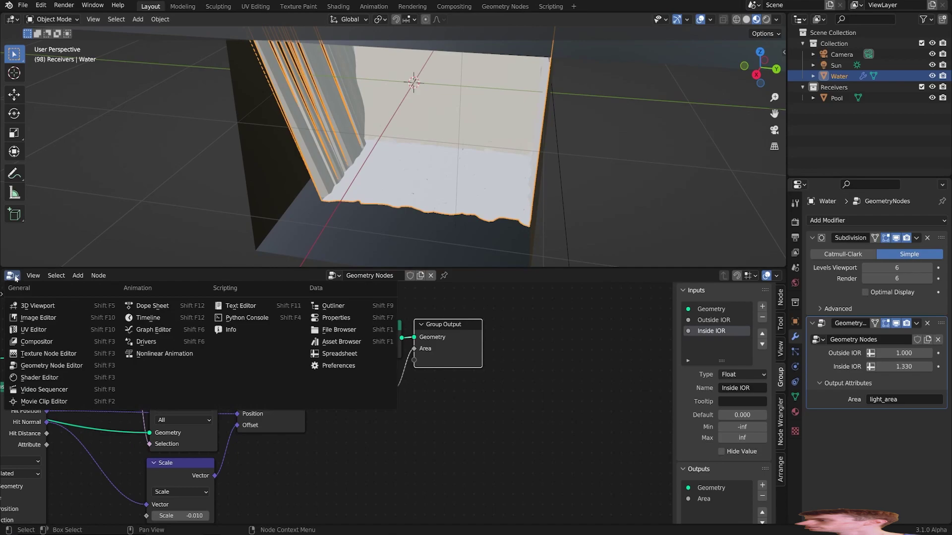
left_click(32, 376)
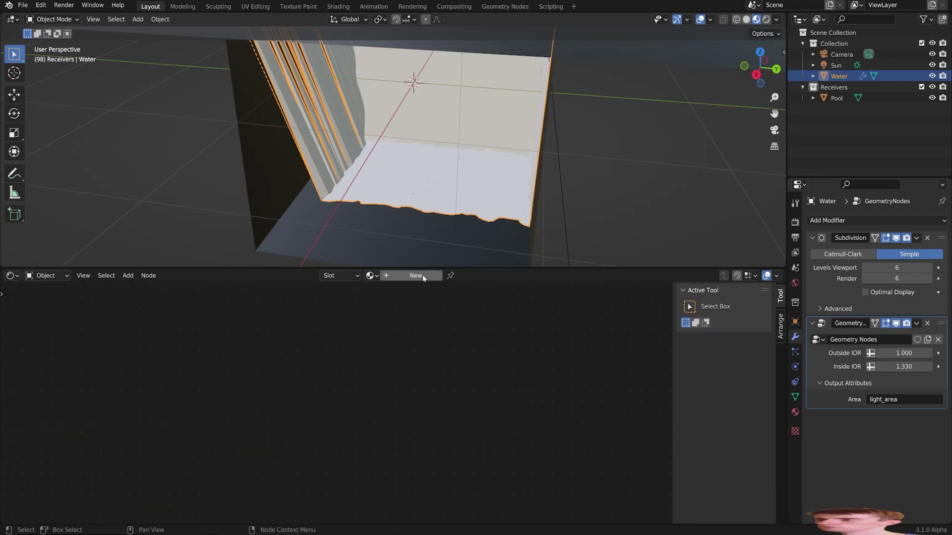
left_click(415, 276)
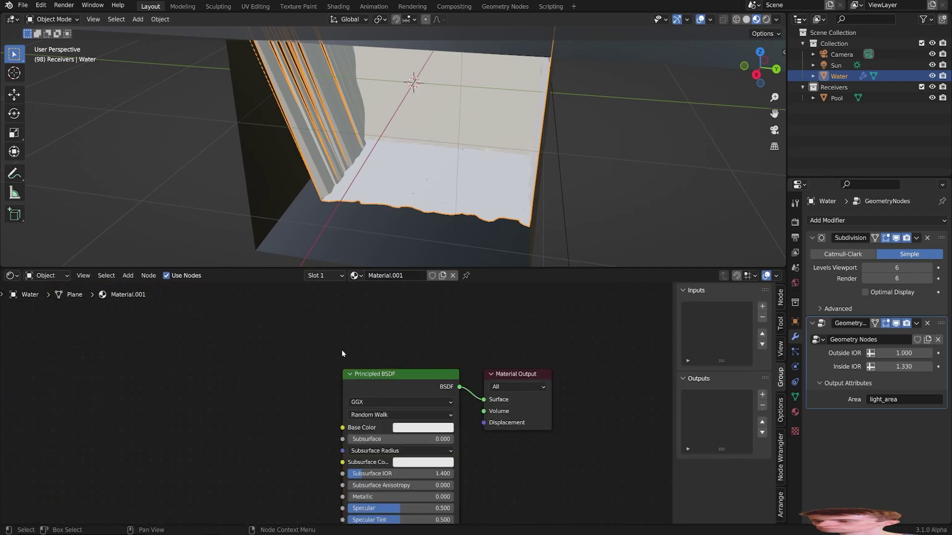
key("x")
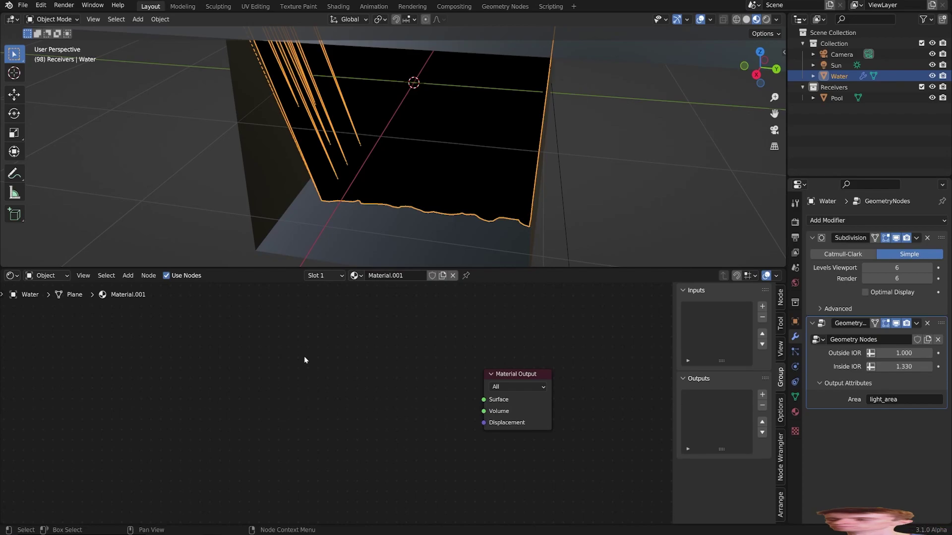
Add an Emission node and a Transparent BSDF node to the Water's material, one below the other.
key("F3")
type("emis")
key("Return")
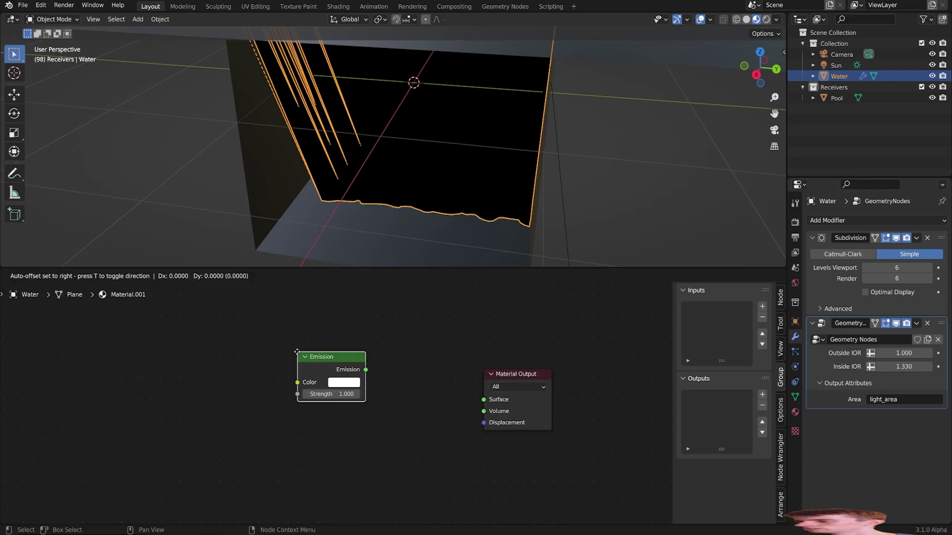
key("Return")
key("F3")
type("trans")
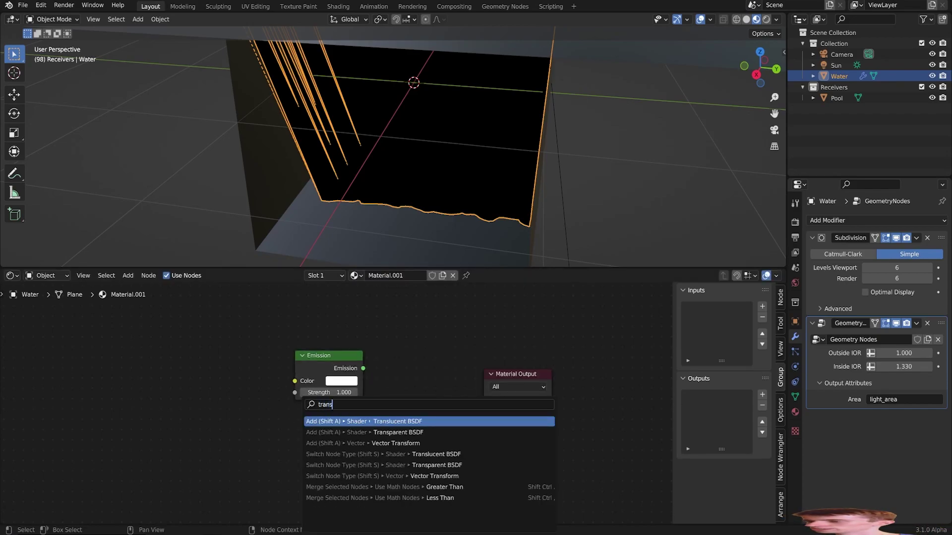
key("Down")
key("Return")
key("Return")
Add an Add Shader node that combines the Emission and Transparent BSDF outputs, and feed it into the Material Output's Surface.
key("F3")
type("add s")
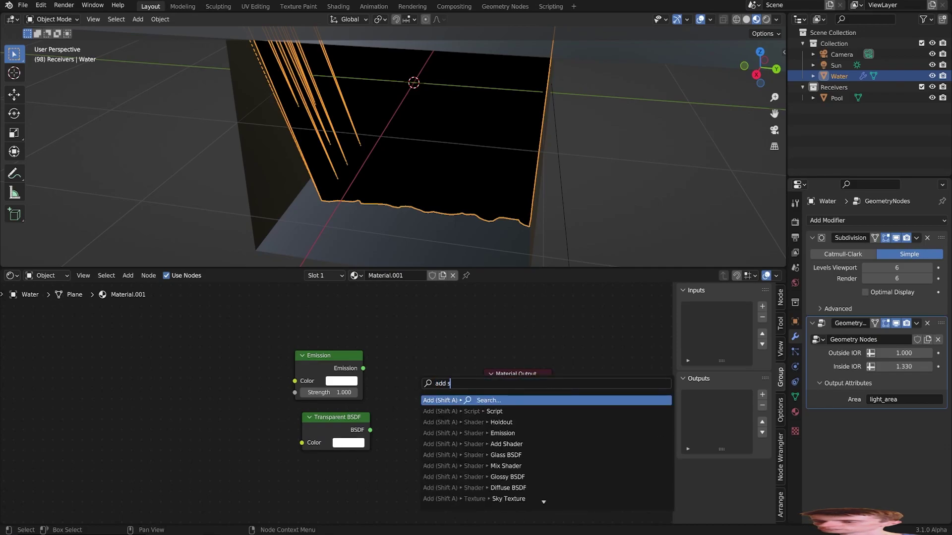
type("hader")
key("Down")
key("Down")
key("Return")
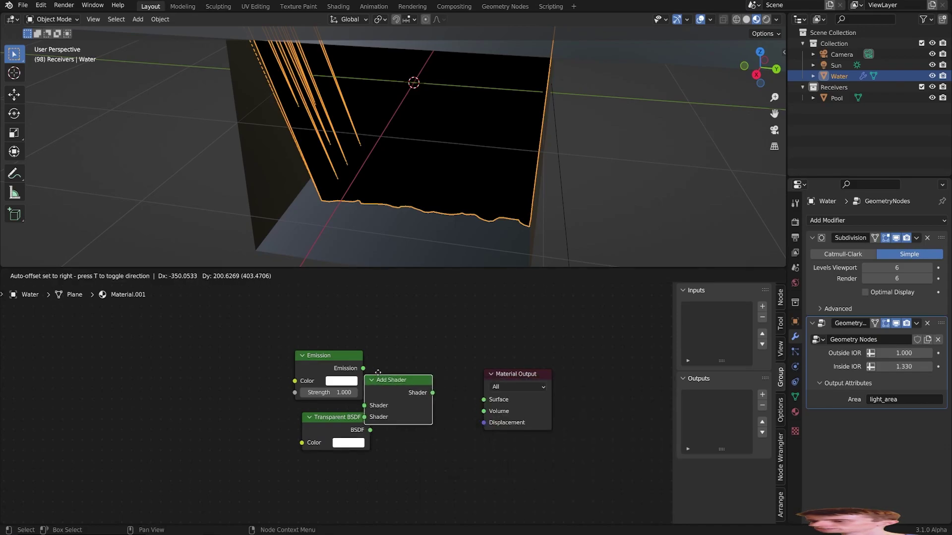
left_click(400, 371)
left_click_drag(454, 390, 483, 399)
left_click_drag(370, 430, 387, 415)
left_click_drag(363, 369, 387, 404)
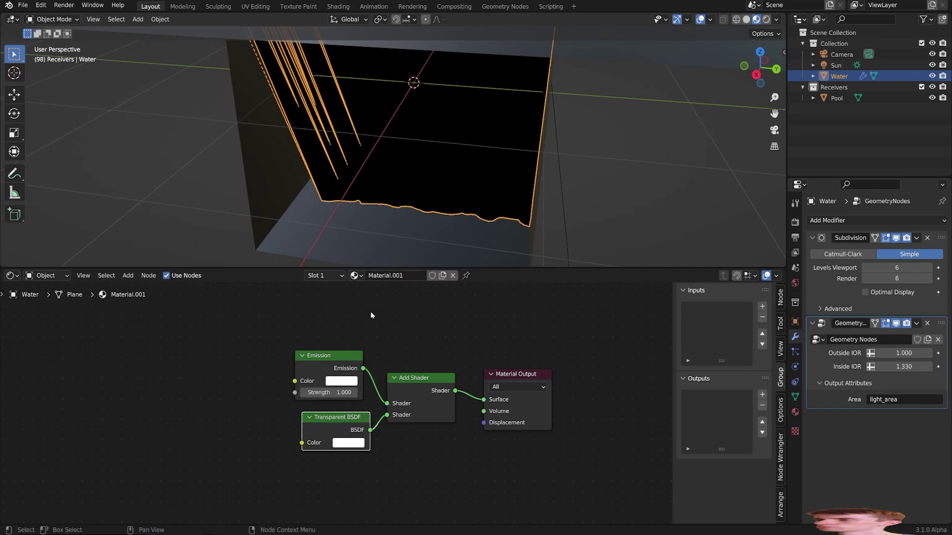
Set the Water material's Blend Mode to Alpha Blend in the material settings.
left_click(795, 412)
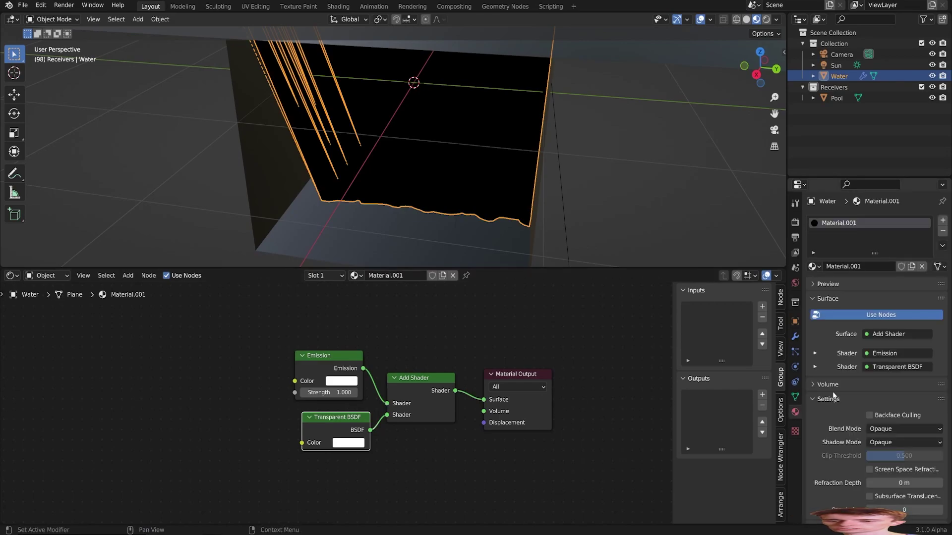
scroll(831, 394, "down", 2)
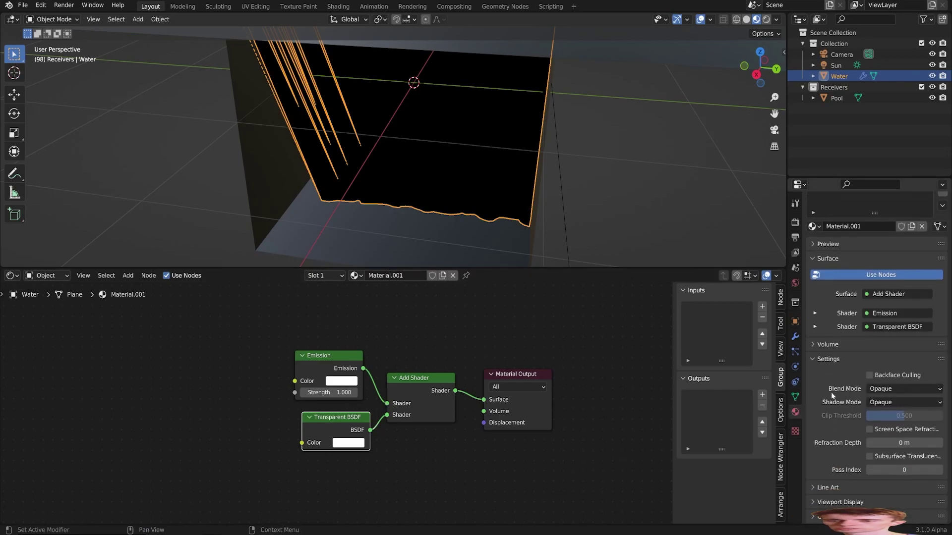
left_click(876, 392)
left_click(885, 438)
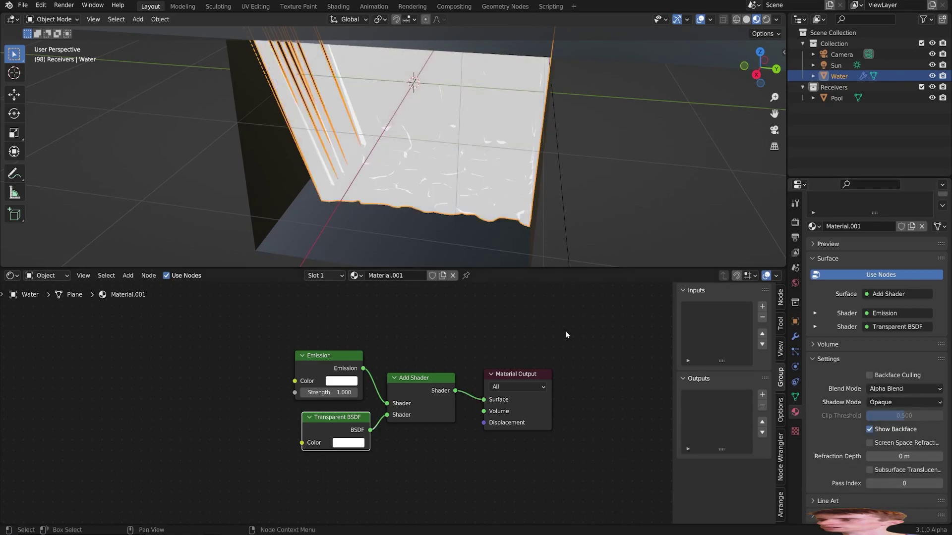
Add an Attribute node named light_area and connect its Color output to the Emission node's Strength.
scroll(462, 154, "up", 5)
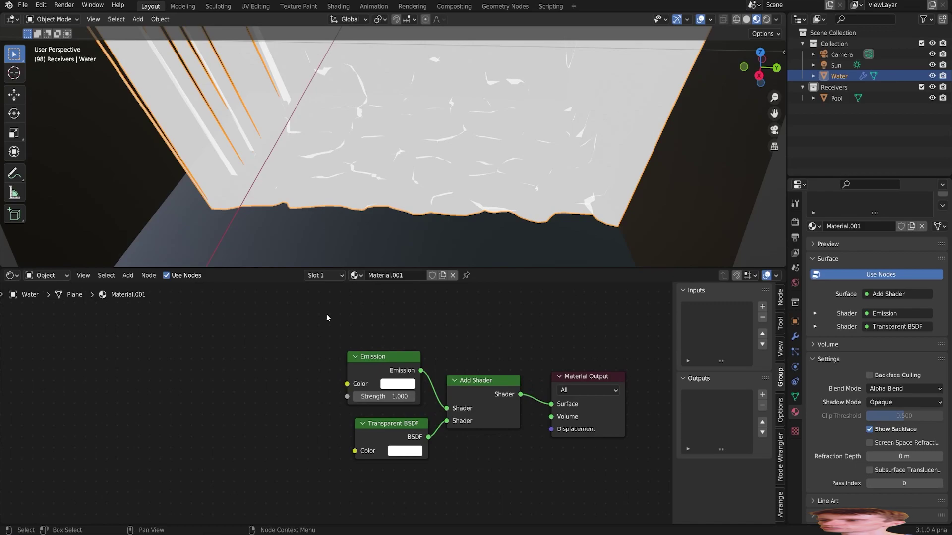
key("F3")
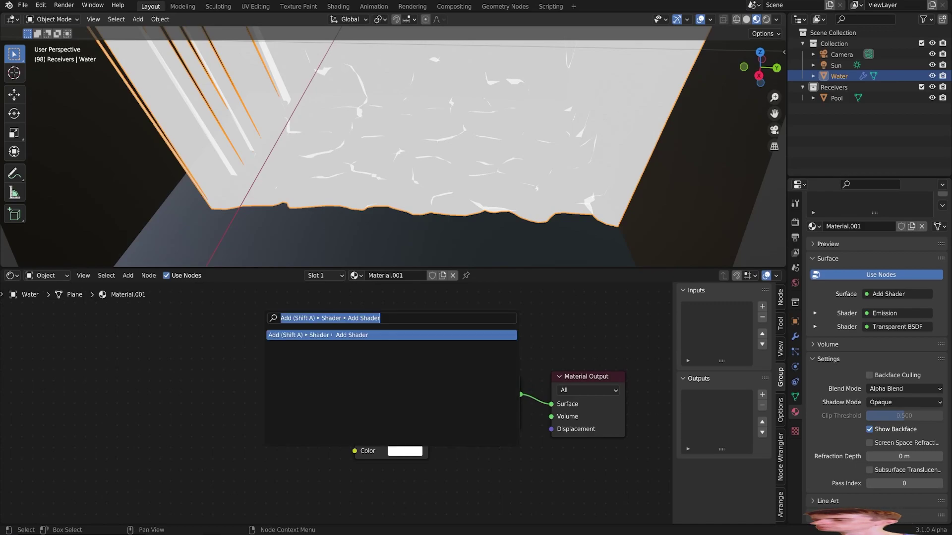
type("atrt")
key("Return")
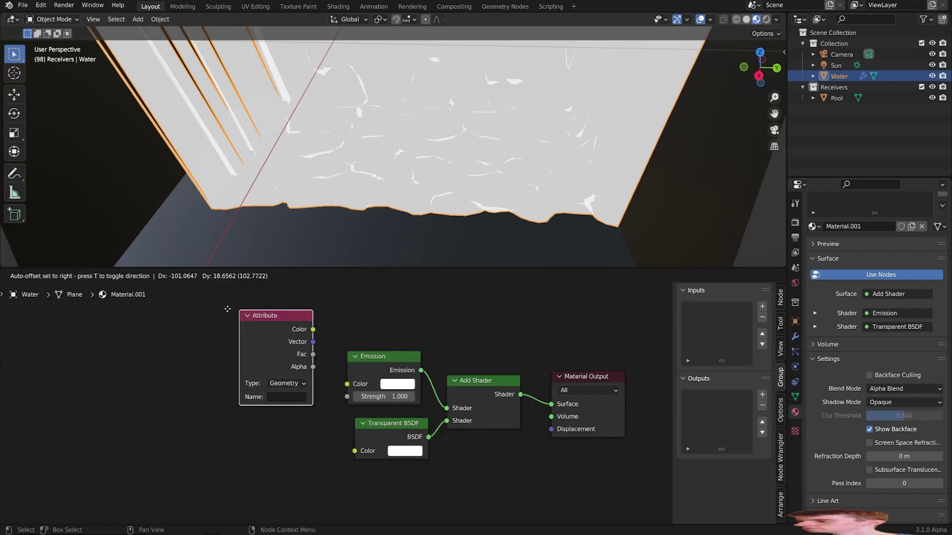
left_click(199, 311)
left_click(246, 398)
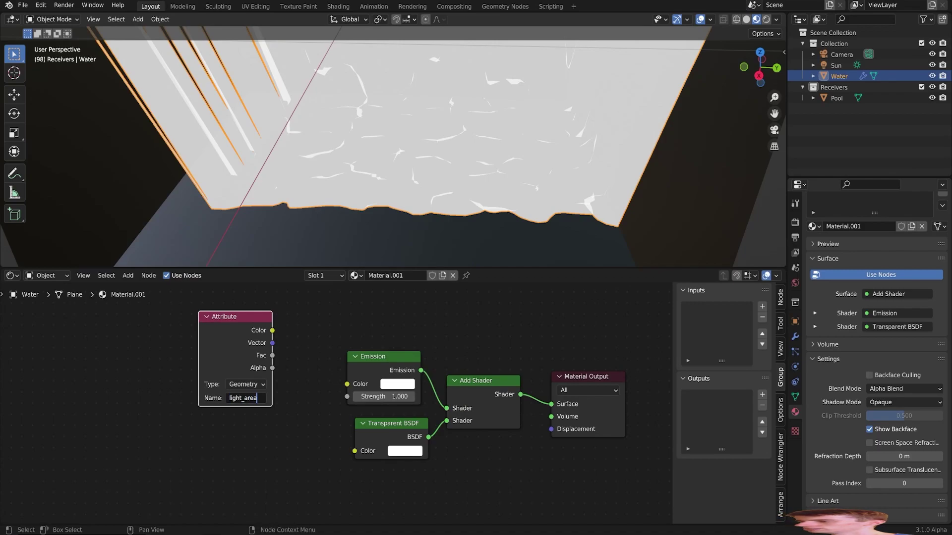
left_click_drag(272, 330, 348, 395)
Move the Attribute node away from the Emission node and insert a Math node on the link between them.
key("shift+grave")
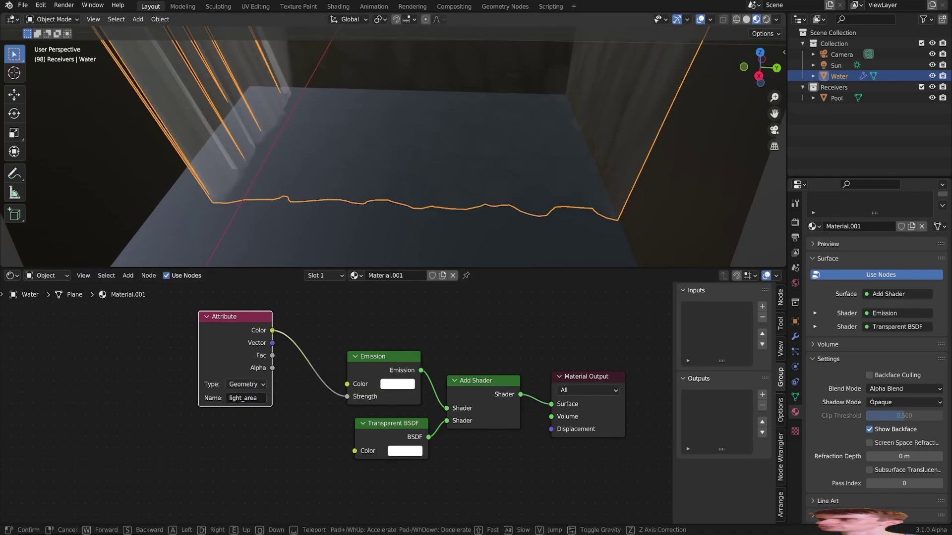
key("d")
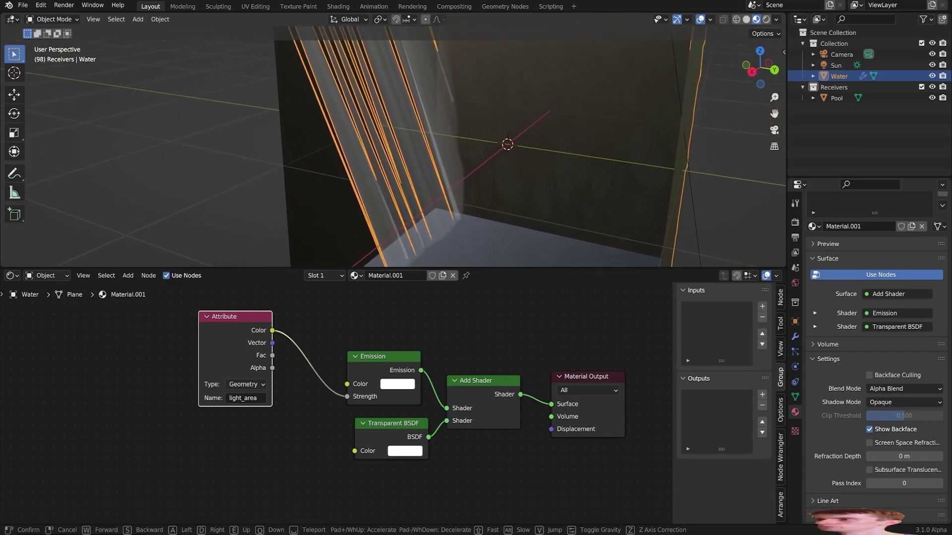
key("w")
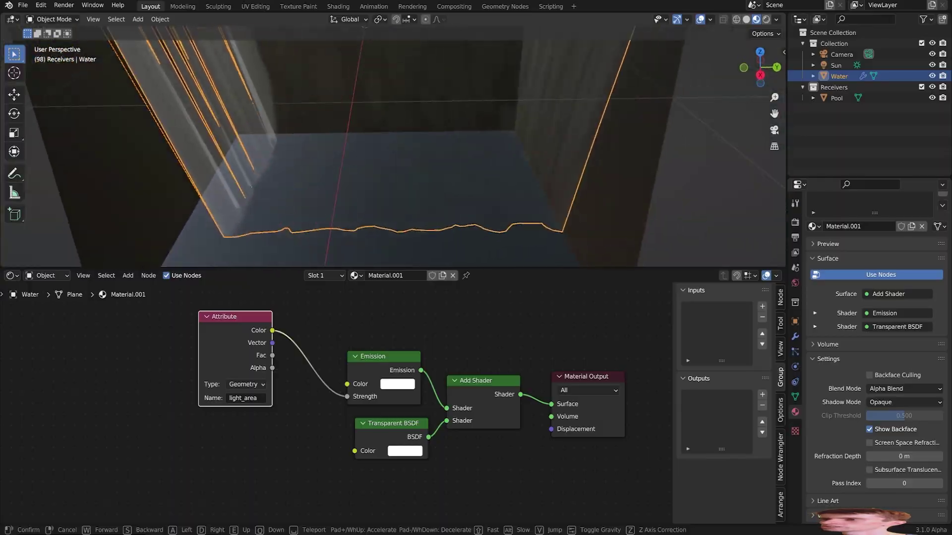
left_click(393, 150)
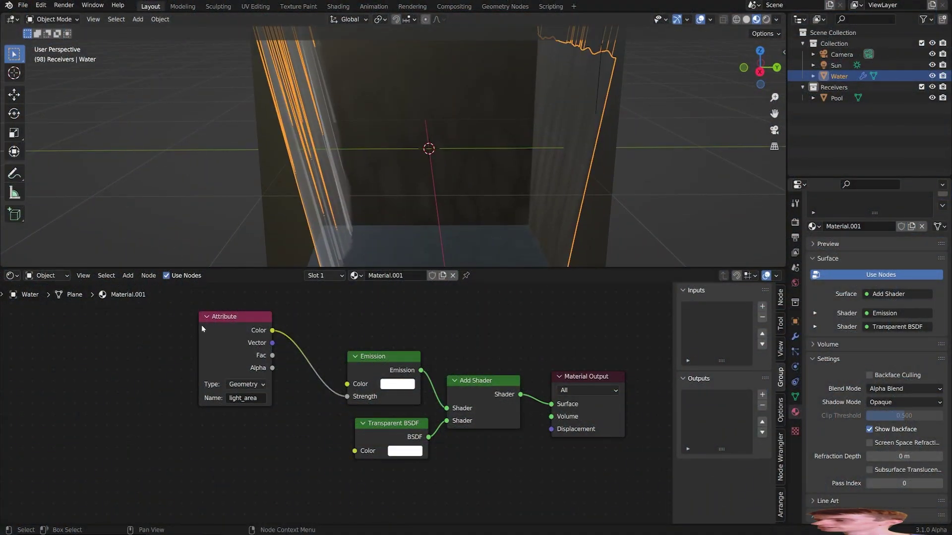
left_click_drag(202, 329, 89, 347)
key("F3")
type("m")
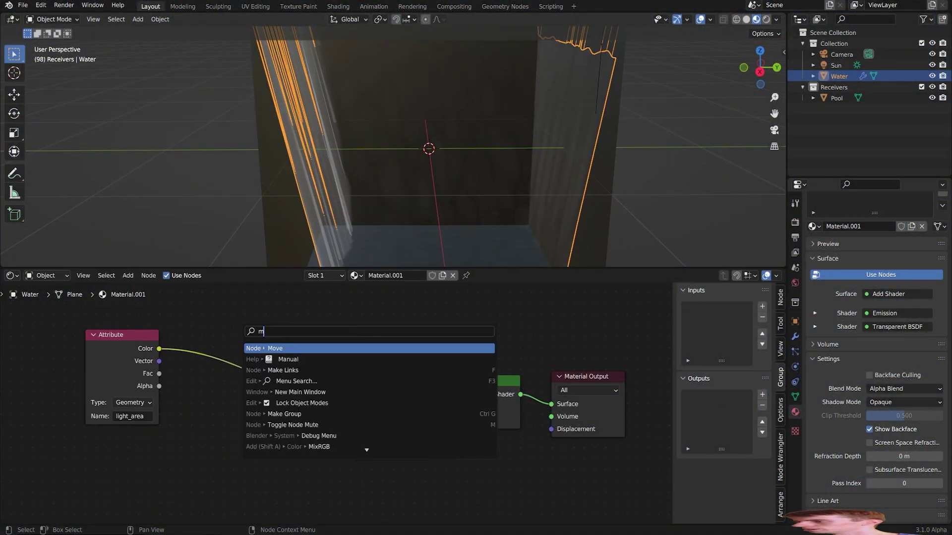
type("ath")
key("Return")
left_click(268, 377)
Set the Math node to Divide and reconnect the light_area attribute to its second value as the divisor.
left_click(268, 368)
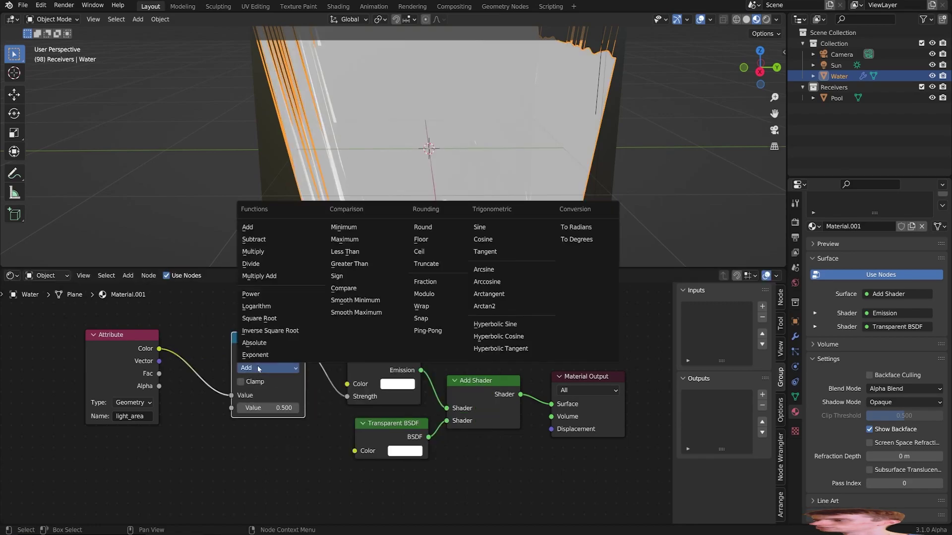
left_click(257, 263)
mouse_move(231, 397)
left_mouse_down()
mouse_move(223, 403)
mouse_move(233, 412)
left_mouse_up()
Set the Divide node's numerator to 0.001 and reduce it further to 0.0001.
middle_click_drag(450, 185, 407, 149, "shift")
left_click(268, 395)
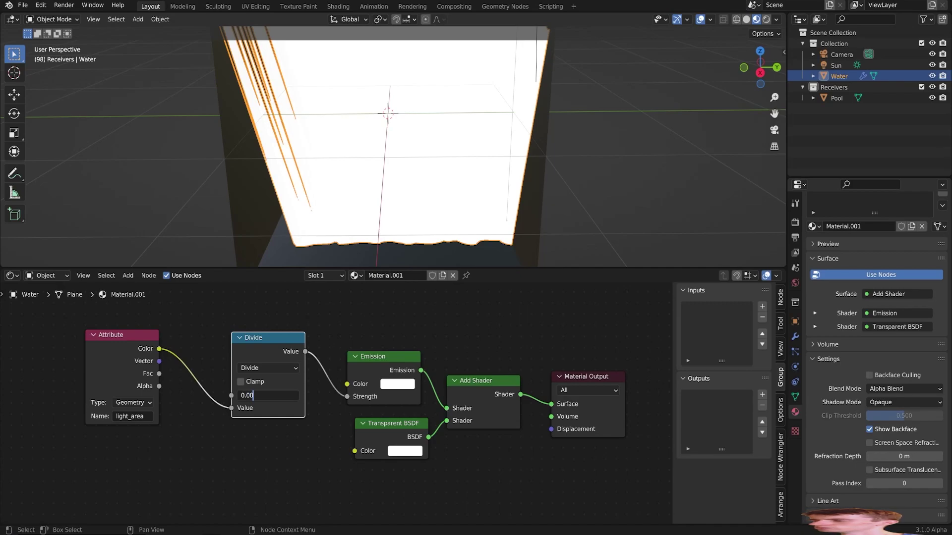
key("Return")
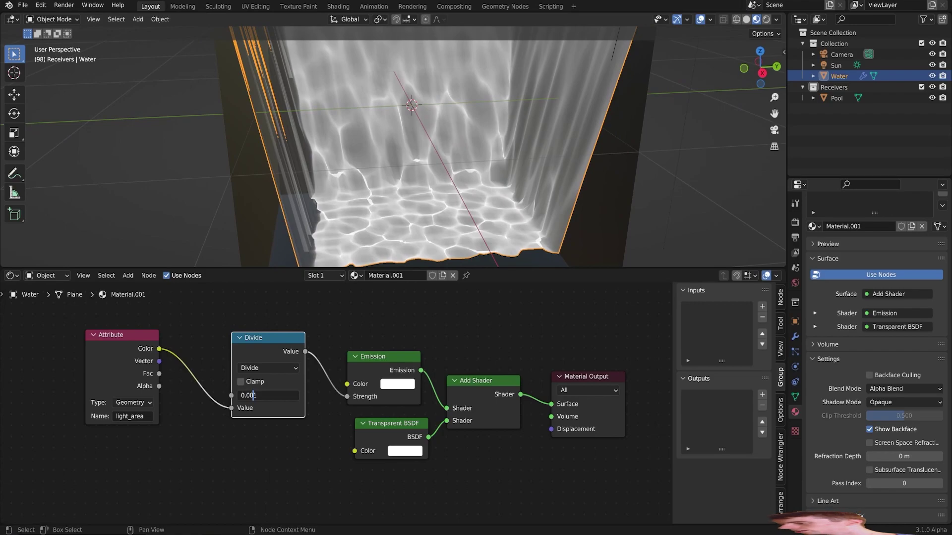
type("0")
key("Return")
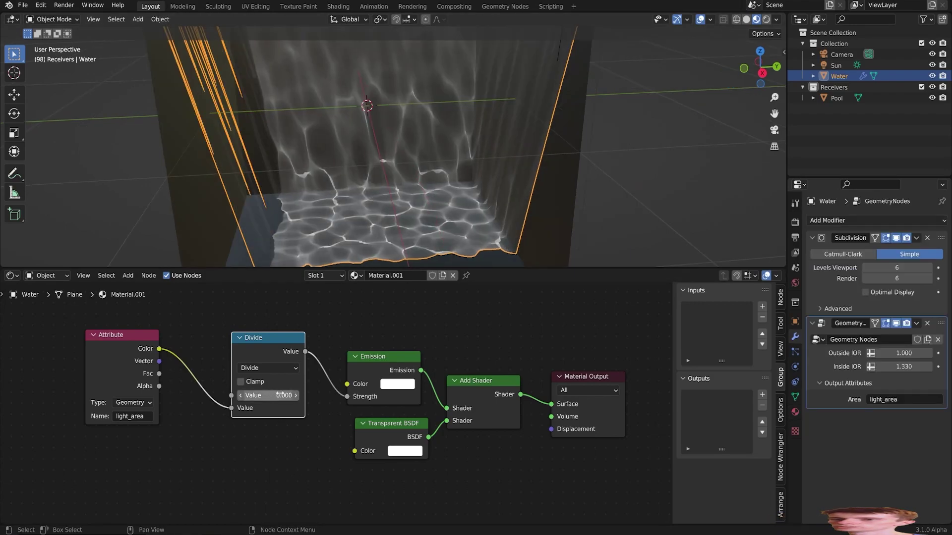
Lower the Water's Subdivision viewport level to 5 and set the Divide node's numerator to 0.001.
left_click(865, 268)
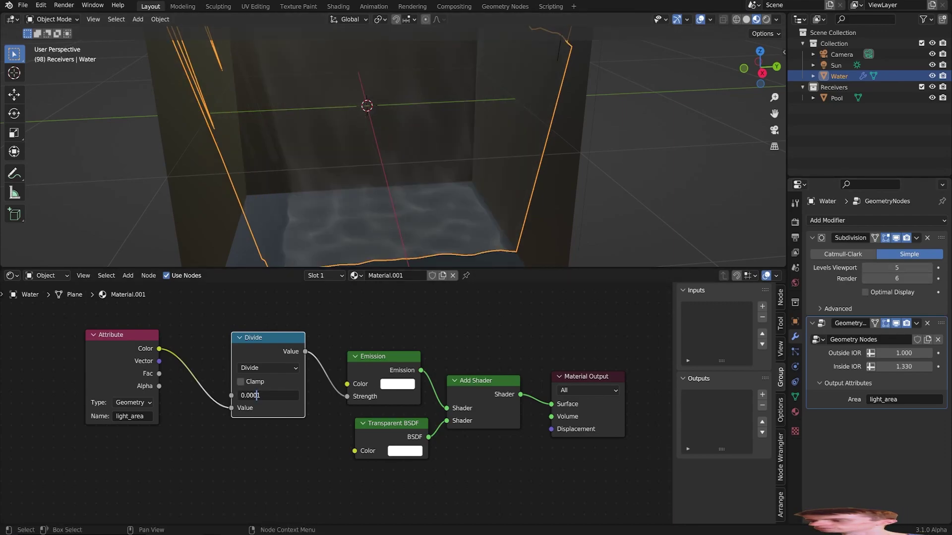
left_click(253, 395)
type("0.001")
key("Return")
Raise the Subdivision viewport level back to 6 and return the Divide node's numerator to 0.0001.
left_click(928, 268)
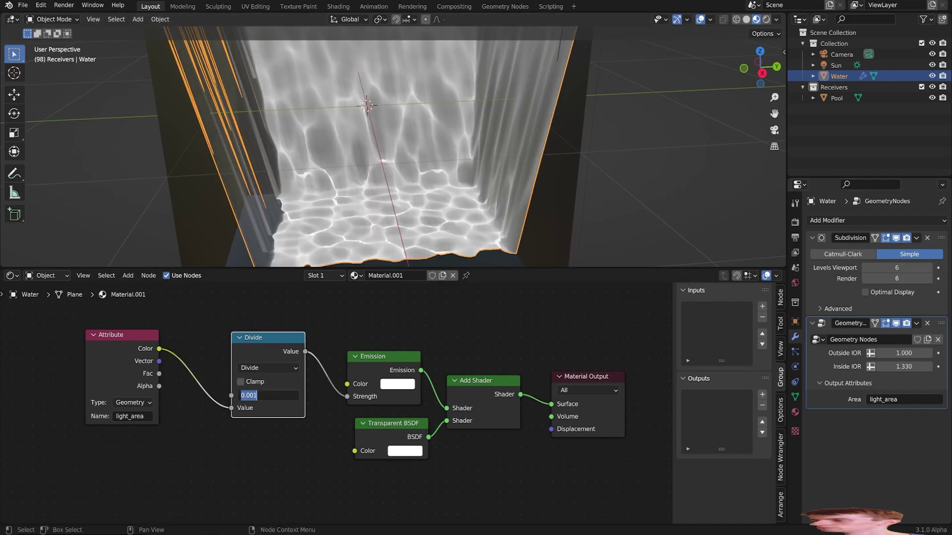
type("0")
key("Return")
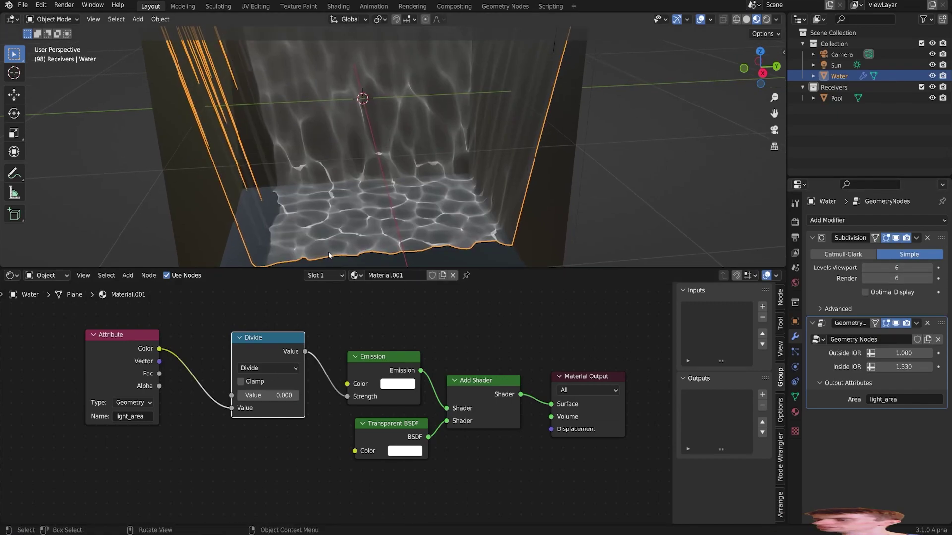
Play the animation and fly through the pool to examine the moving caustics on its floor and walls.
left_click_drag(285, 341, 297, 343)
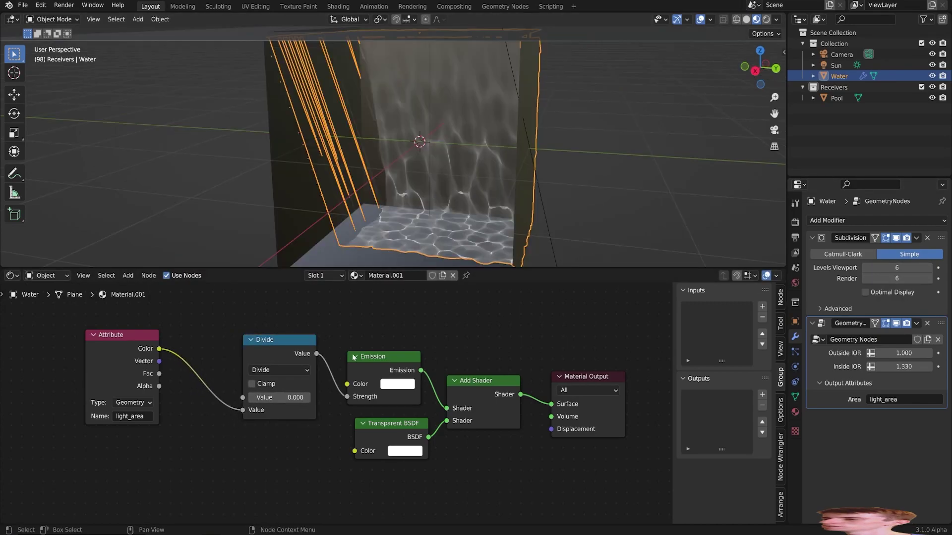
key("space")
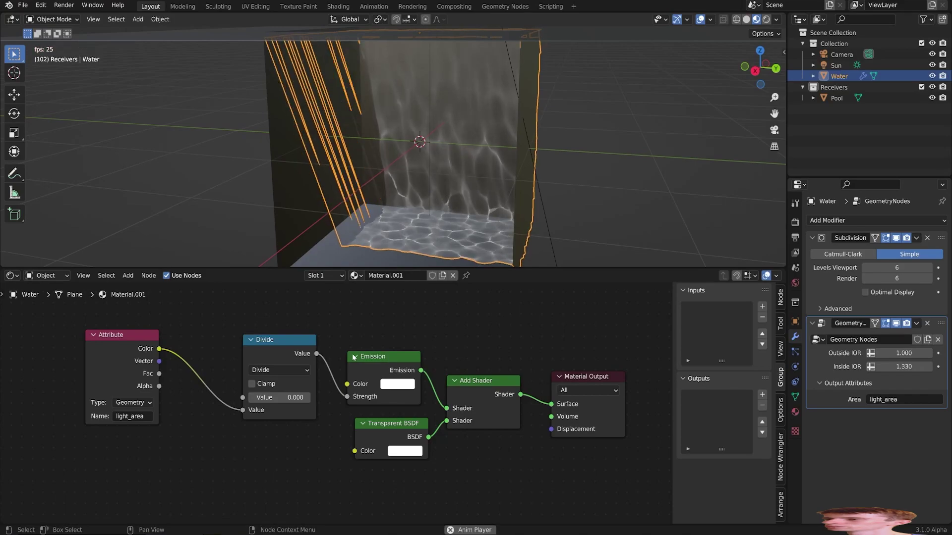
key("shift+grave")
key("w")
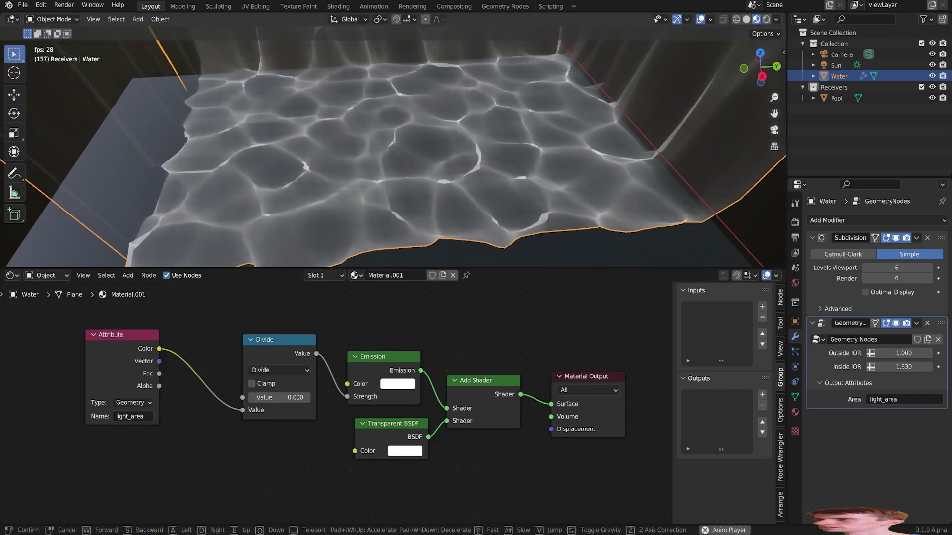
key("a")
key("Escape")
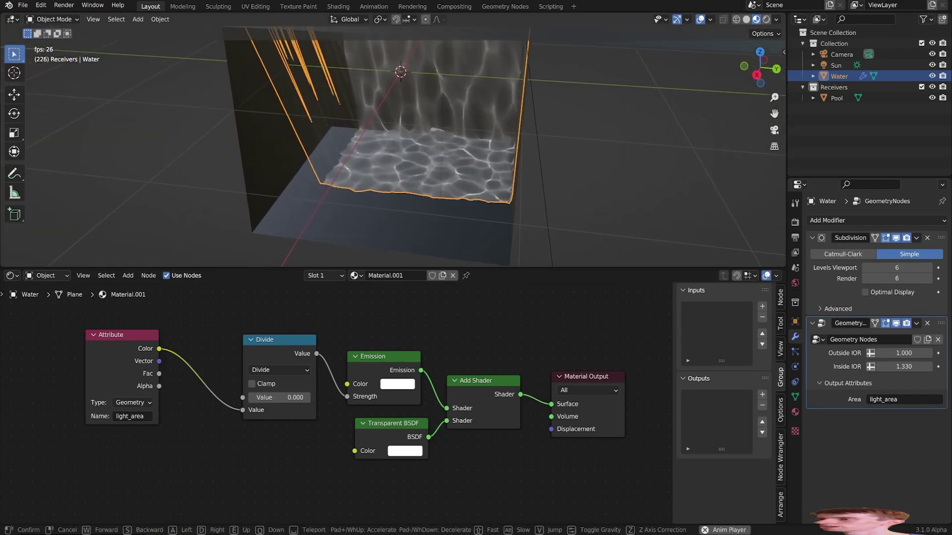
Add a second Subdivision Surface modifier to the Water above Geometry Nodes, using Simple mode with a viewport level of 2.
left_click(879, 220)
left_click(759, 421)
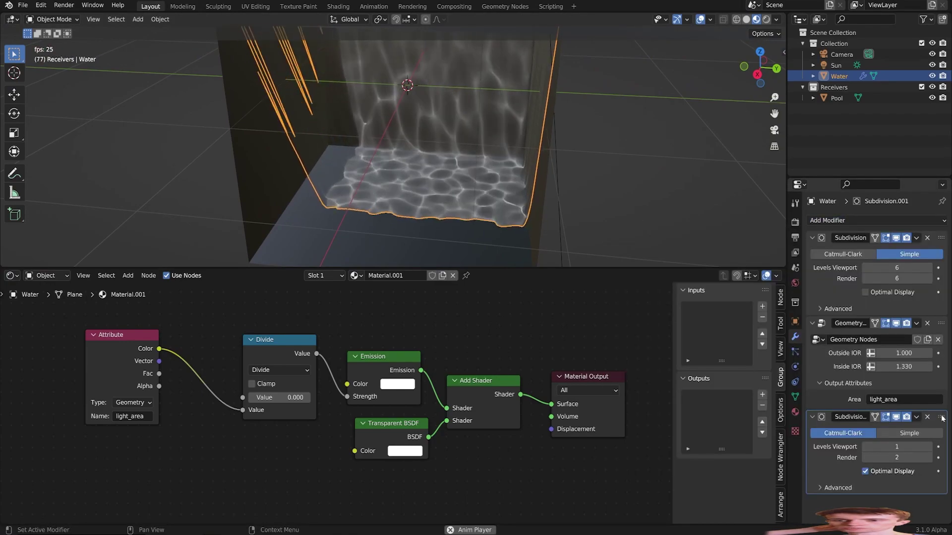
left_click_drag(942, 417, 916, 324)
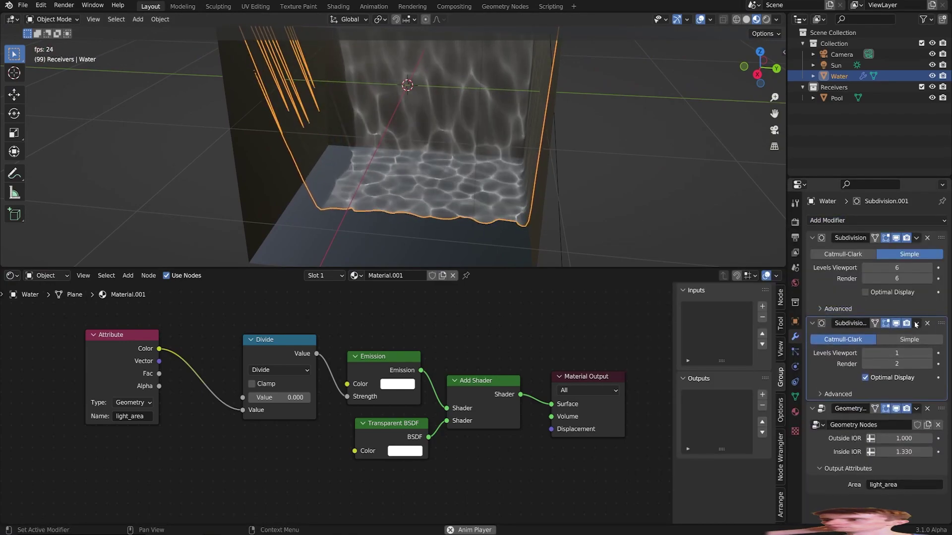
left_click(881, 339)
left_click(927, 353)
Reduce the second Subdivision modifier's viewport and render levels to 1.
key("shift+grave")
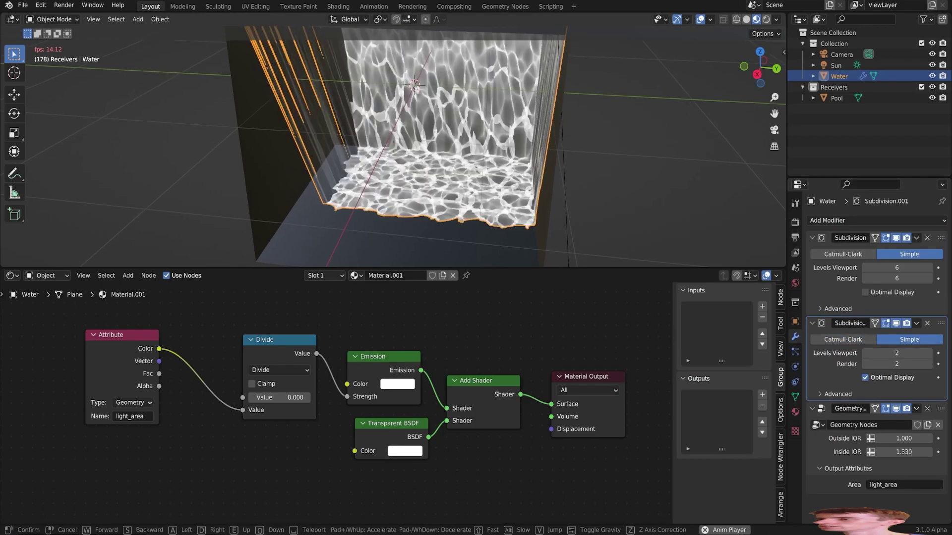
key("w")
left_click(380, 211)
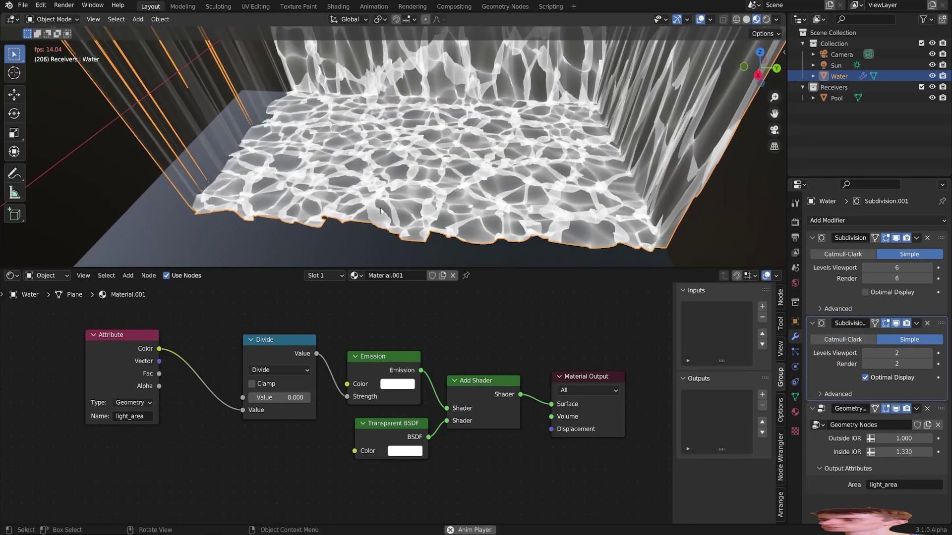
key("shift+grave")
key("w")
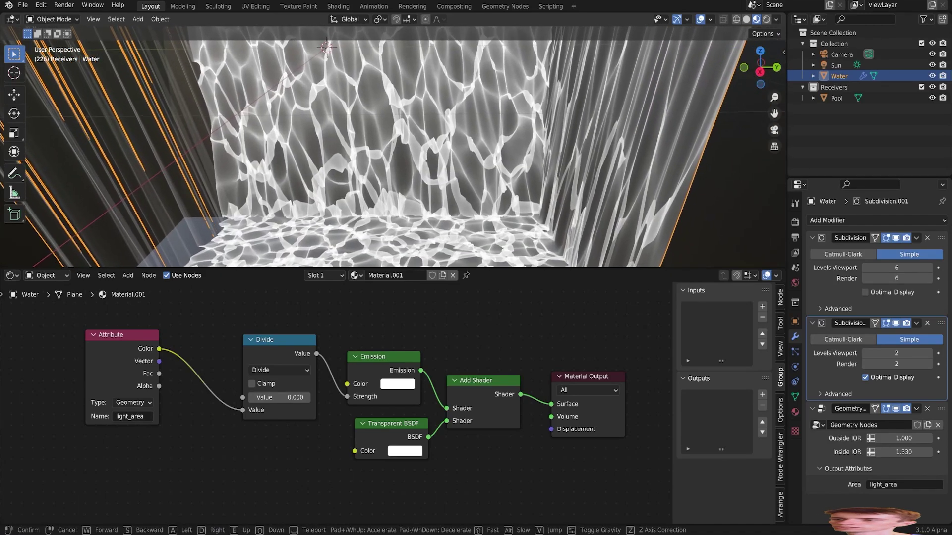
key("s")
left_click(393, 147)
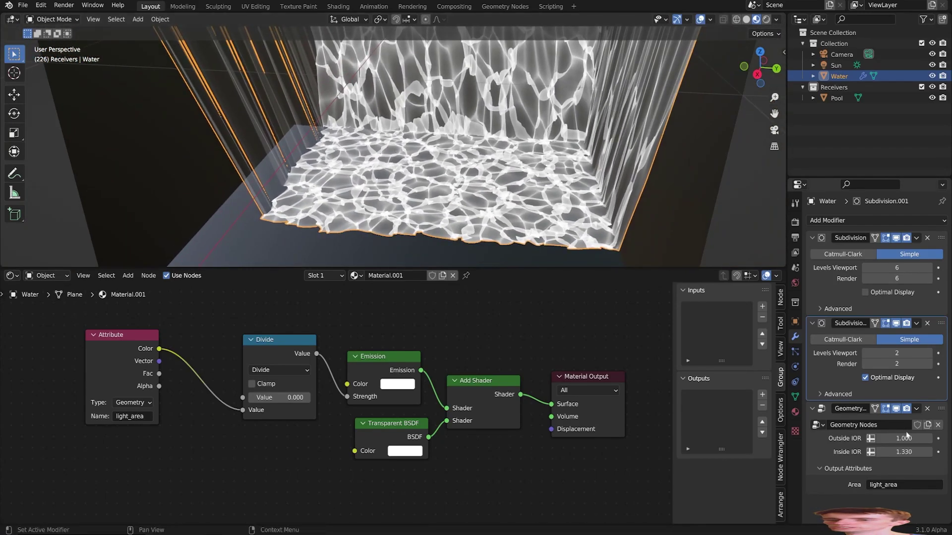
left_click(864, 353)
left_click(864, 364)
Select the Sun above the pool and rotate it freely to change the angle of the projected light.
key("shift+grave")
key("s")
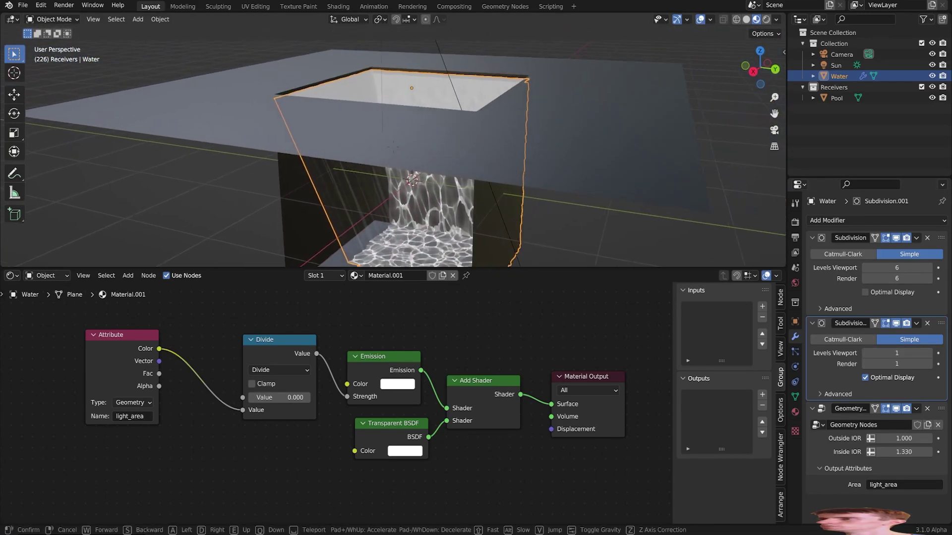
left_click(434, 82)
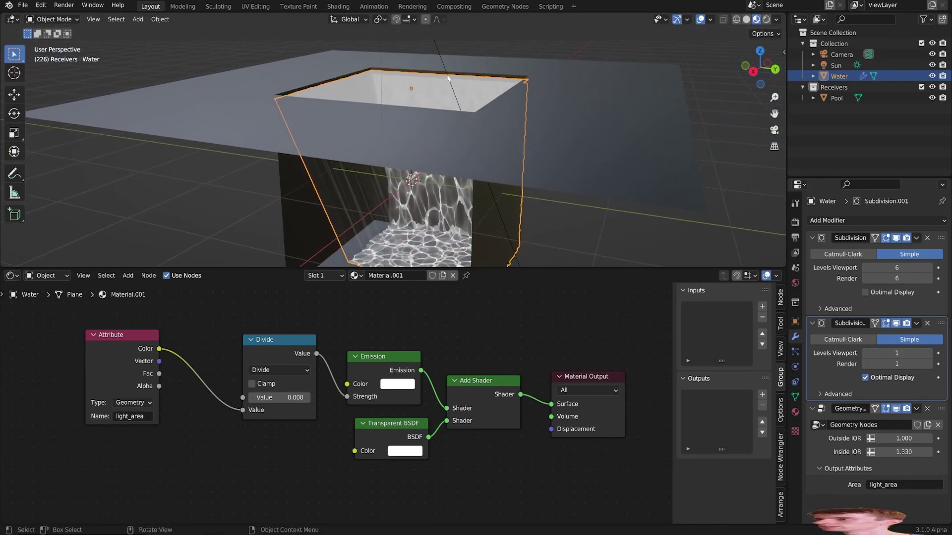
left_click(447, 77)
key("r")
key("r")
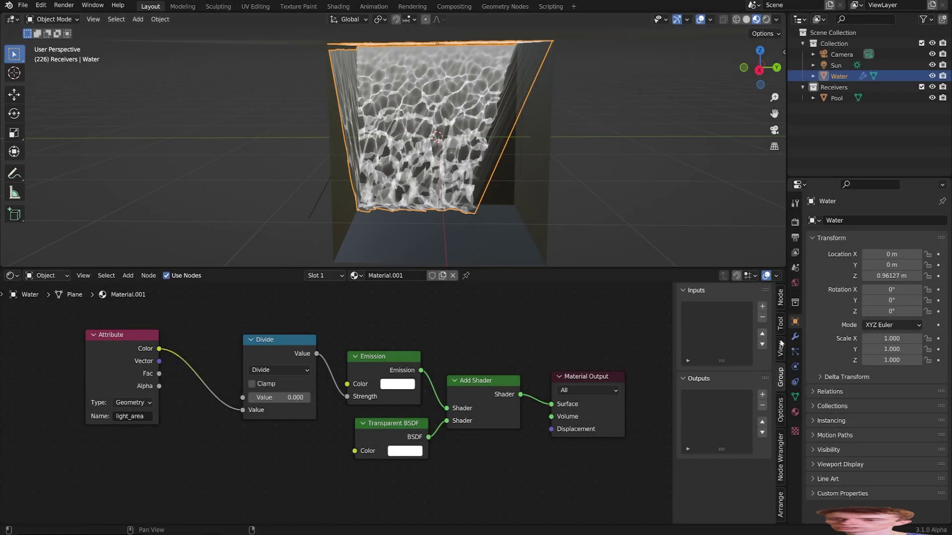
Show the Water's modifiers and its Geometry Nodes tree, and mute the NodeGroup node that follows Group Input.
left_click(794, 337)
left_click(837, 447)
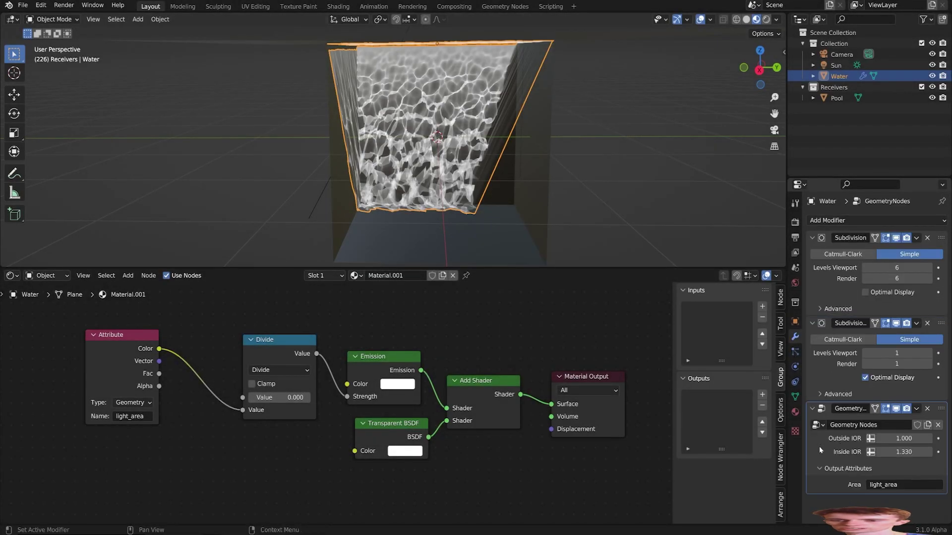
left_click(11, 275)
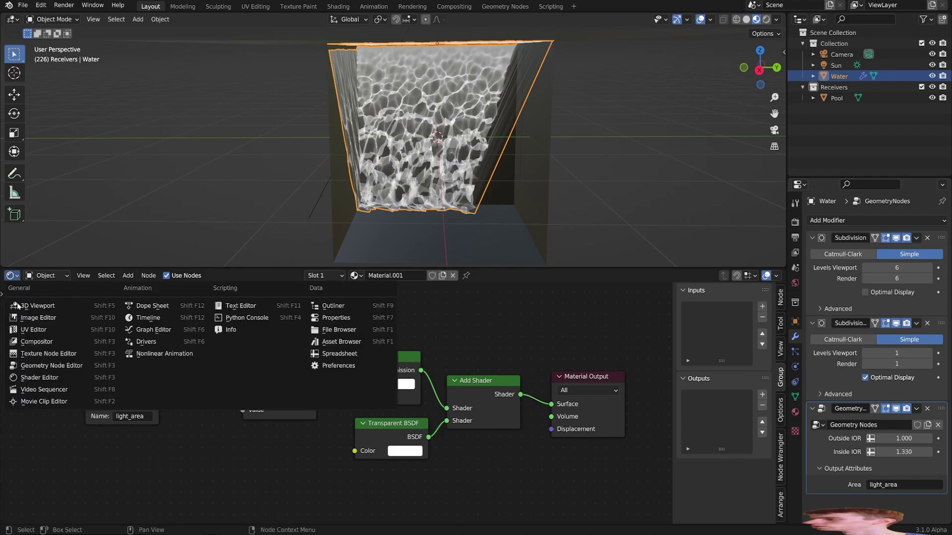
left_click(51, 365)
left_click(33, 275)
left_click(53, 370)
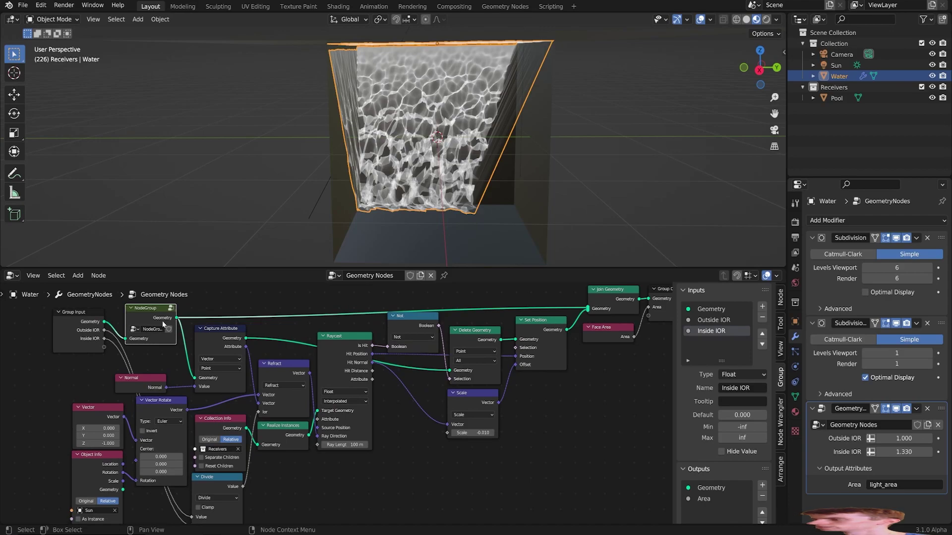
key("m")
Delete all of the Water's mesh geometry in Edit Mode and disable its first Subdivision modifier.
middle_click_drag(446, 193, 393, 147, "shift")
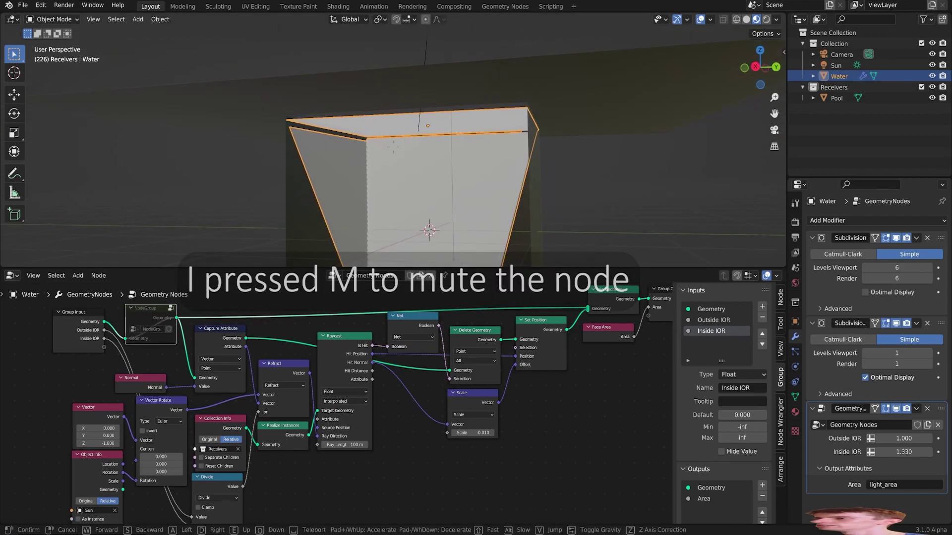
key("Tab")
key("x")
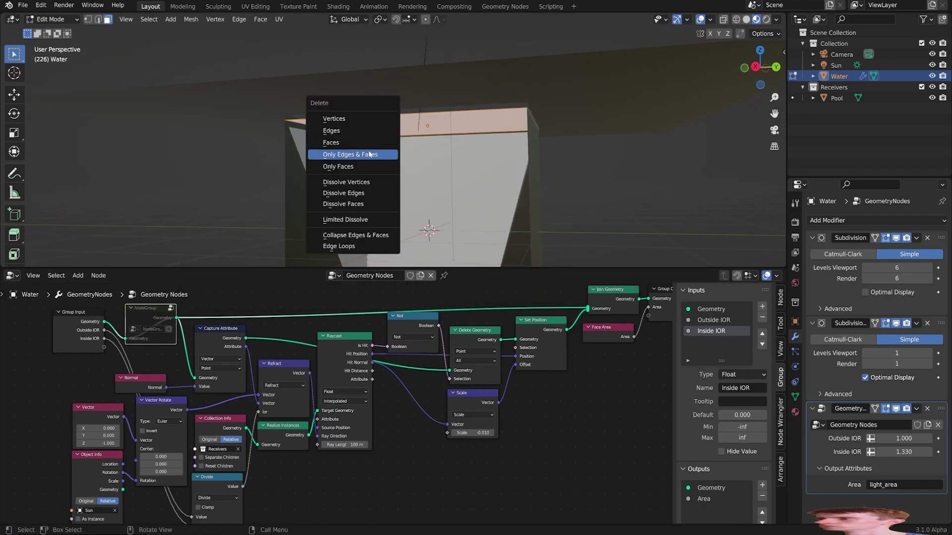
left_click(376, 147)
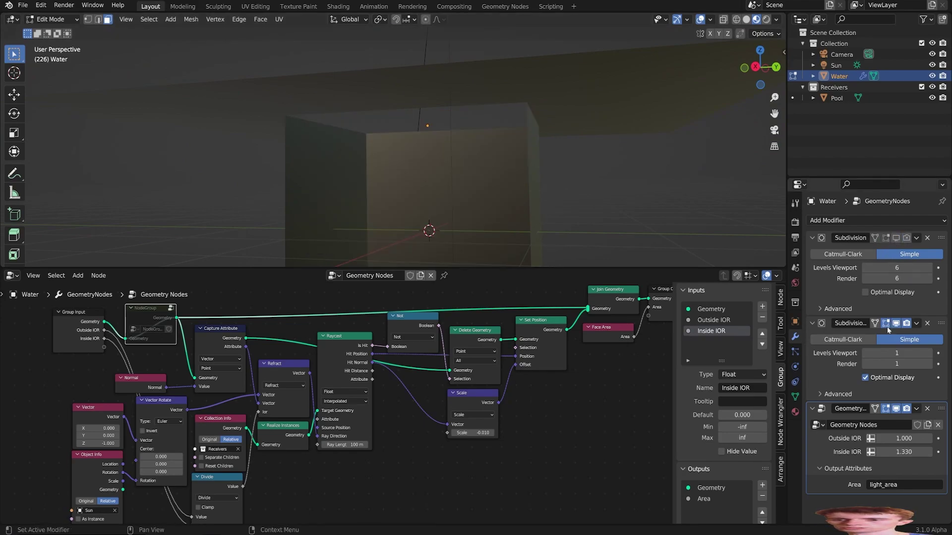
Add a monkey mesh to the Water object, scale it down and move it vertically inside the pool.
left_click(170, 19)
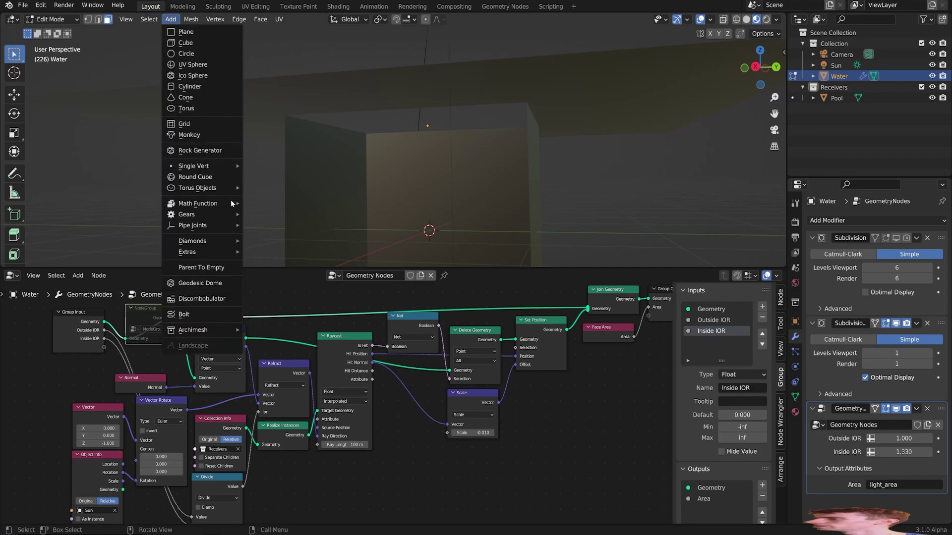
left_click(215, 135)
key("s")
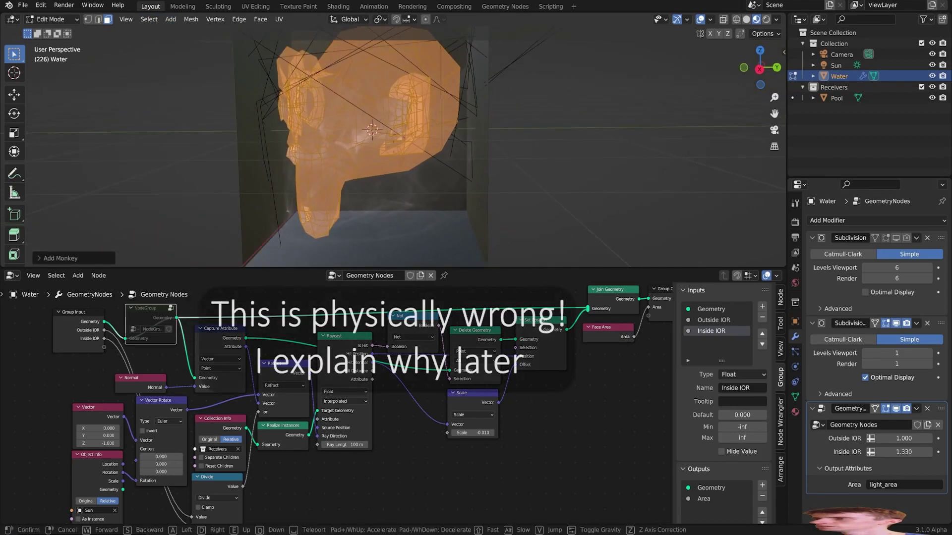
left_click(413, 130)
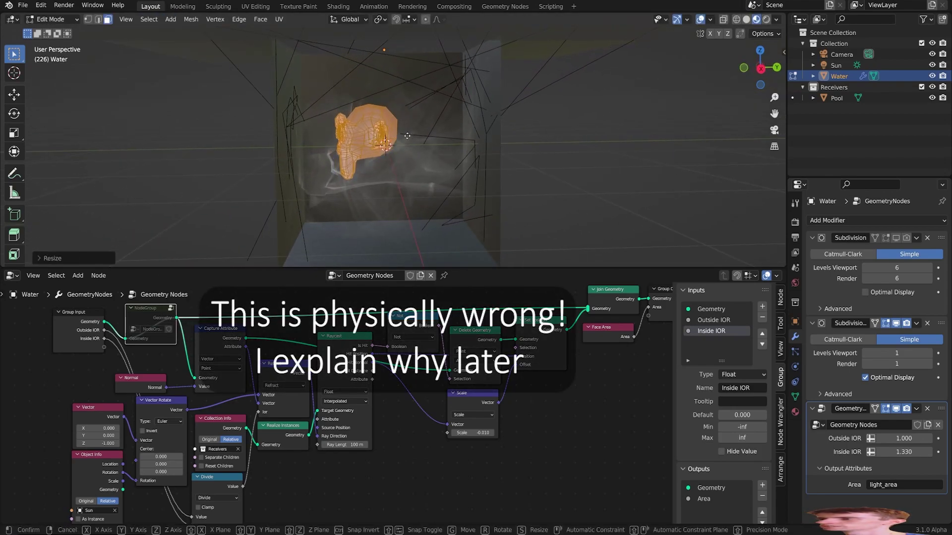
key("g")
key("z")
left_click(412, 204)
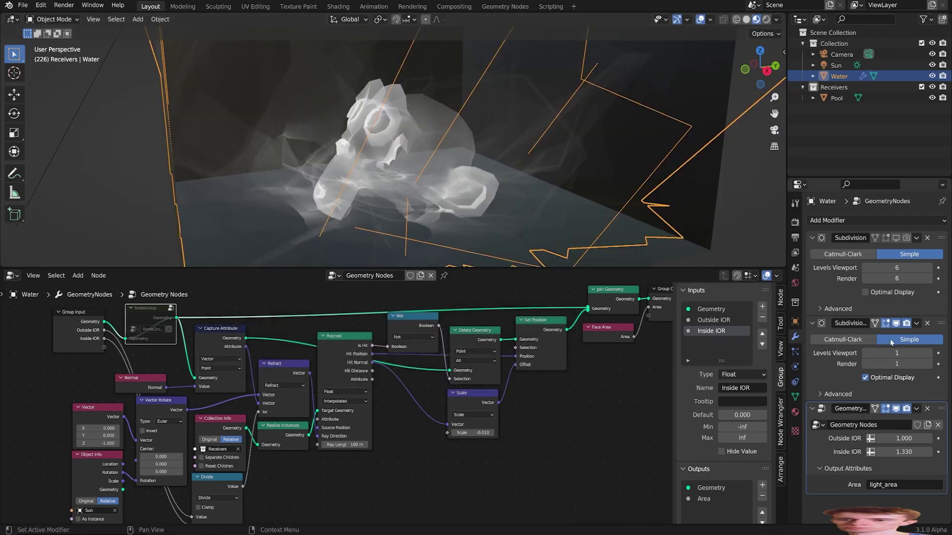
Set the second Subdivision modifier to Catmull-Clark with viewport and render levels of 3.
left_click(861, 342)
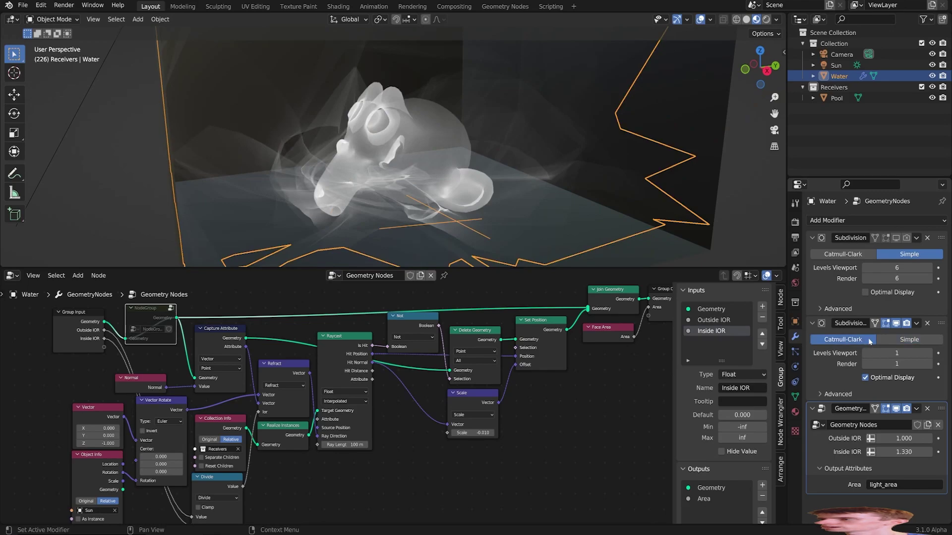
key("shift+grave")
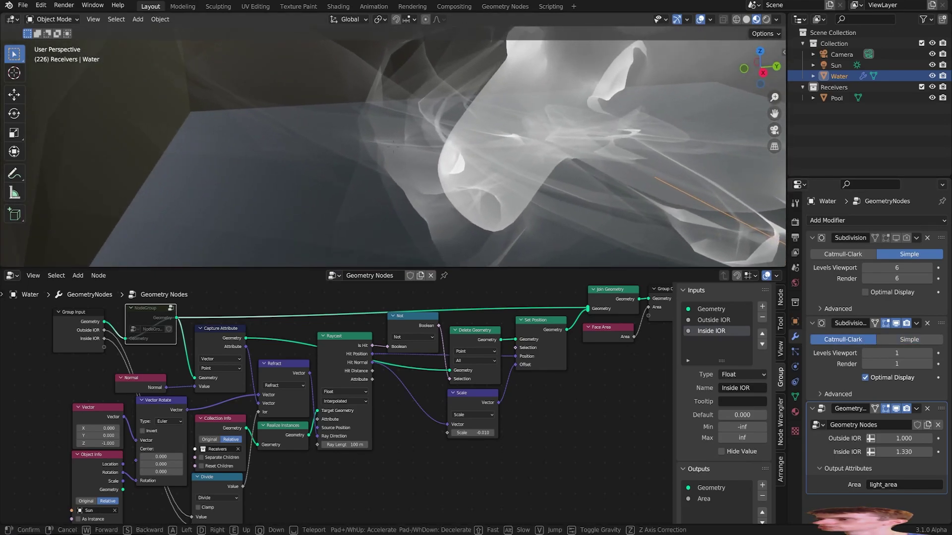
key("s")
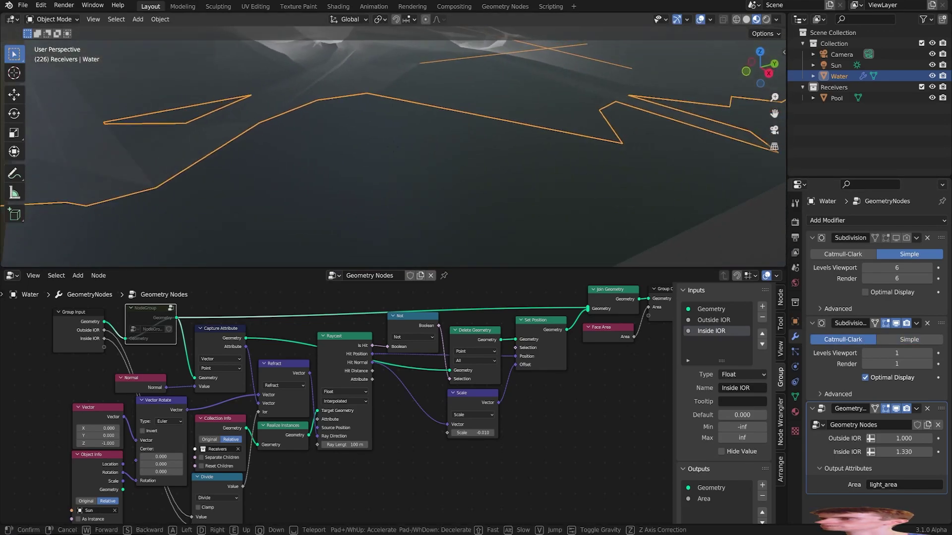
left_click(393, 149)
double_click(930, 352)
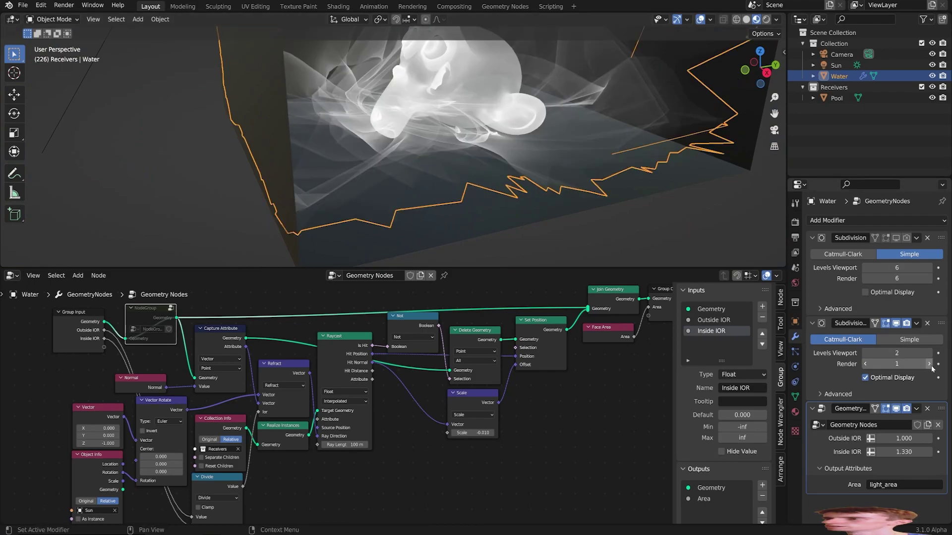
key("shift+grave")
left_click(393, 149)
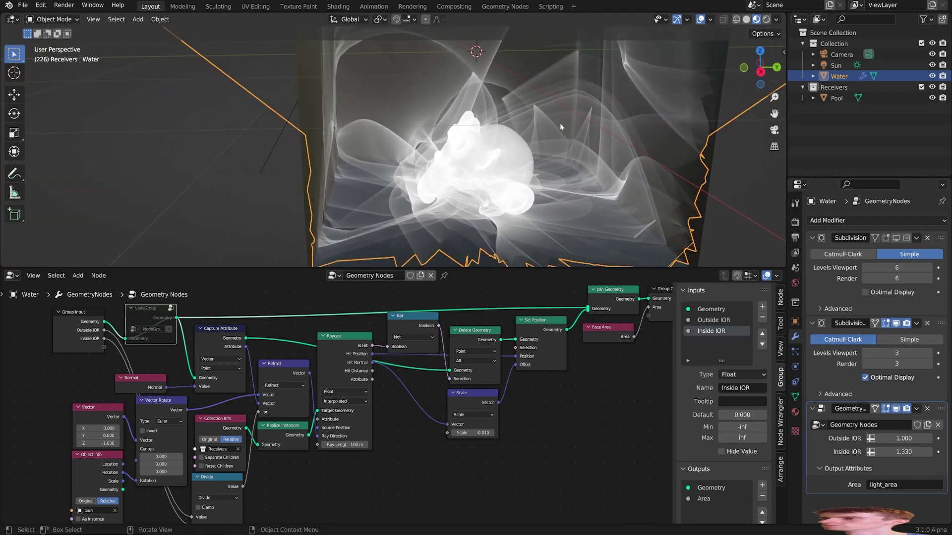
Scale down the monkey-shaped Water object, move it and rotate it freely inside the pool.
key("s")
left_click(511, 71)
key("g")
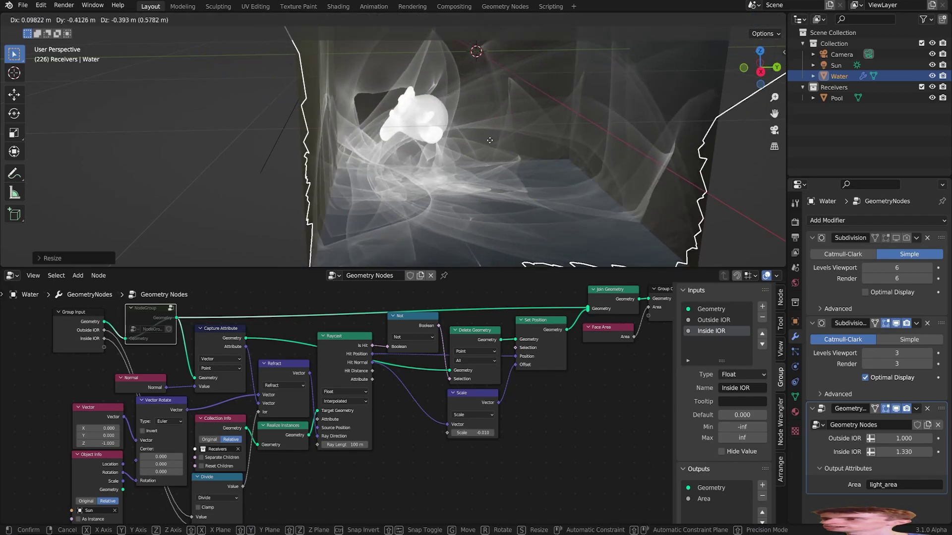
left_click(488, 149)
key("r")
key("r")
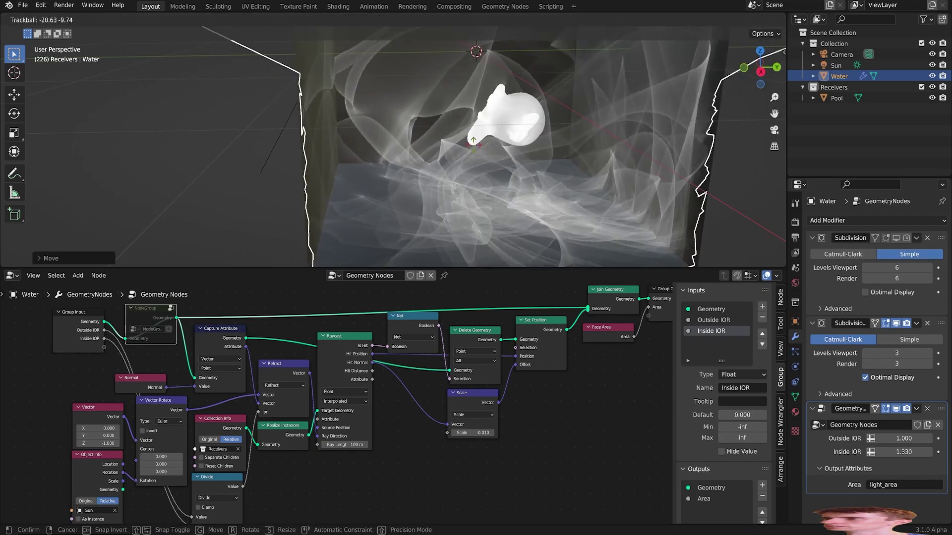
key("Return")
Replace the monkey mesh with an ico sphere in Edit Mode and scale it down to fit inside the pool.
key("Tab")
key("x")
left_click(485, 129)
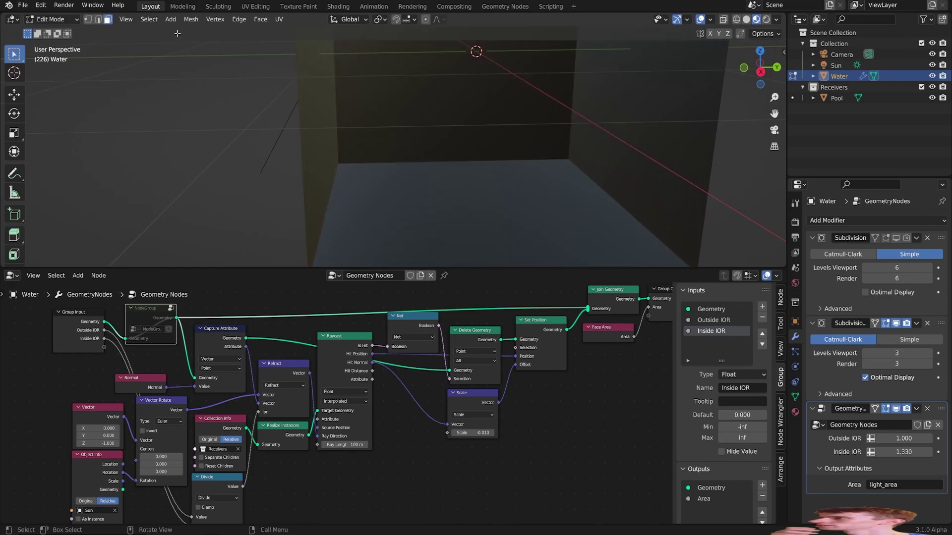
left_click(170, 18)
left_click(188, 75)
key("s")
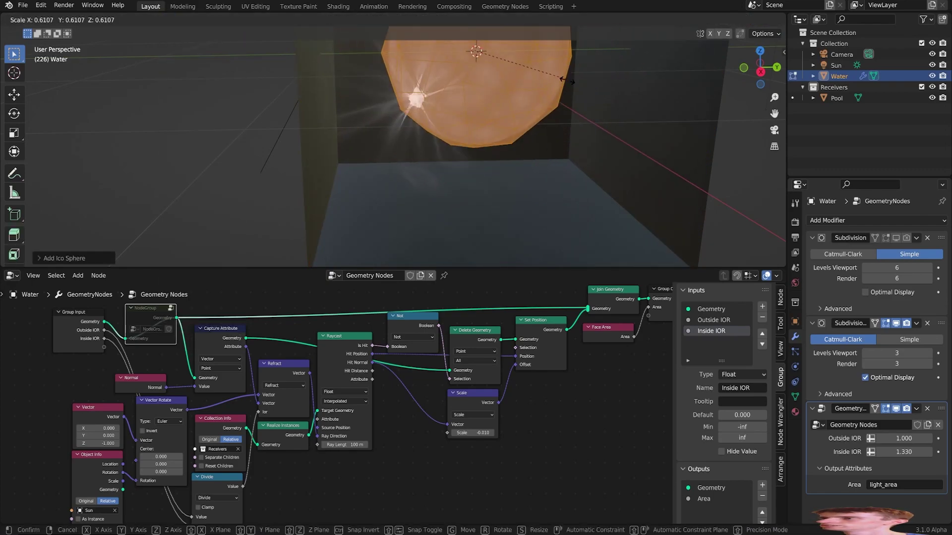
left_click(514, 52)
key("Tab")
Move the sphere within the pool and enlarge it.
key("g")
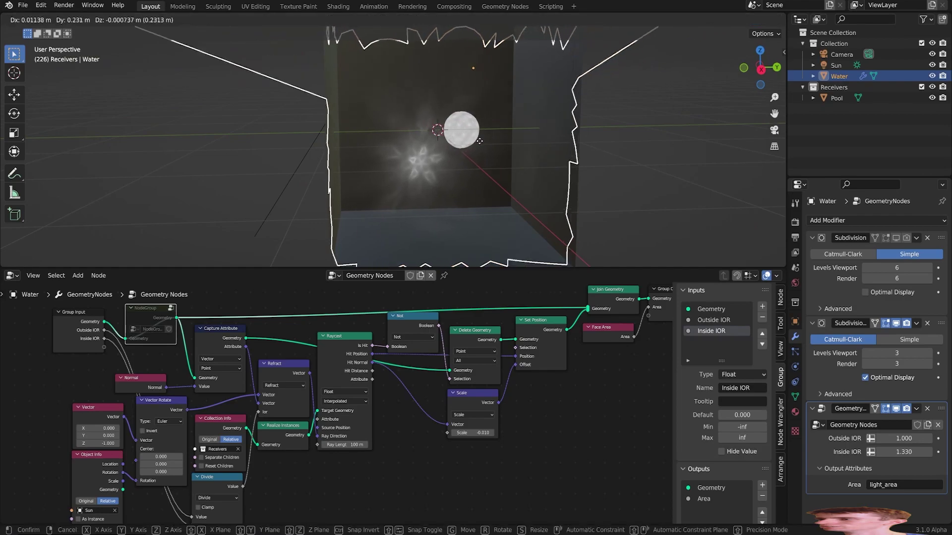
left_click(457, 155)
key("s")
left_click(526, 192)
key("g")
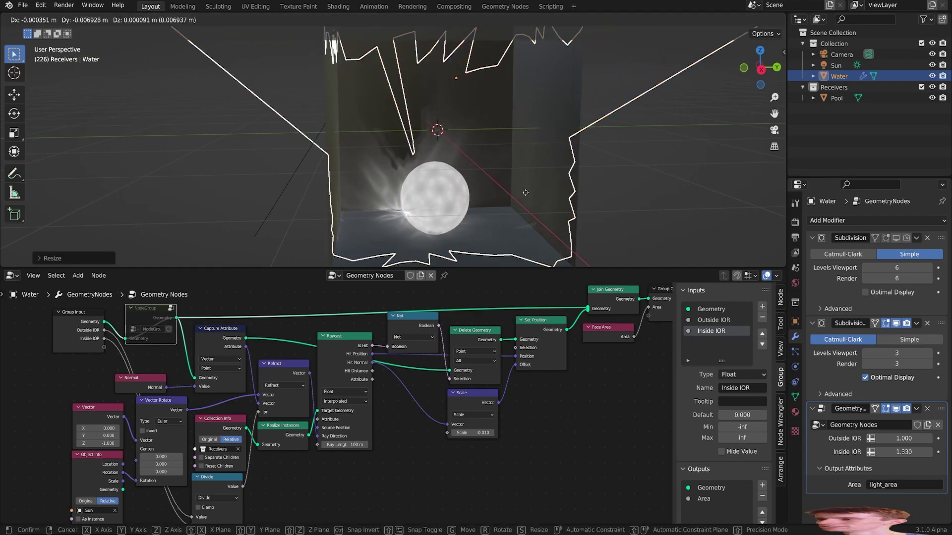
left_click(532, 135)
Switch the second Subdivision modifier to Simple mode and rotate the faceted sphere freely.
left_click(903, 340)
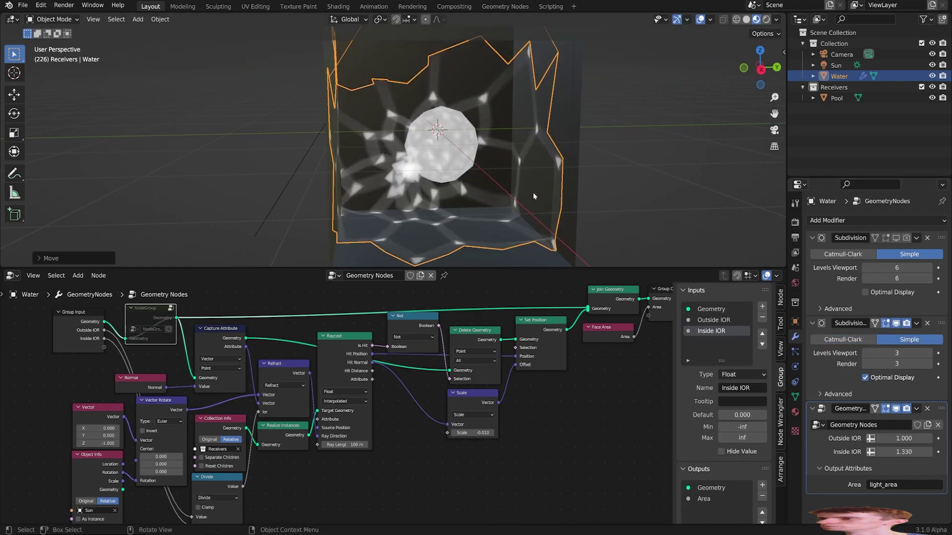
key("r")
key("r")
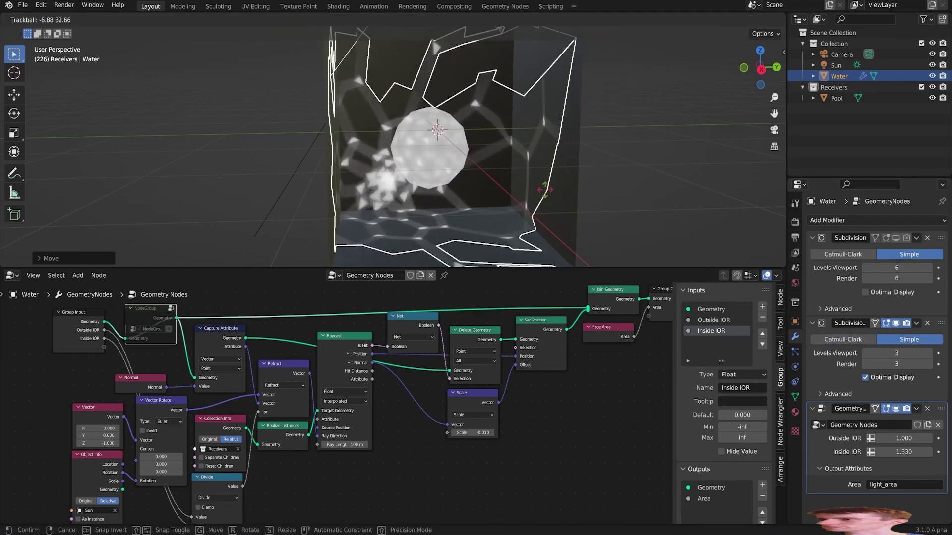
left_click(499, 189)
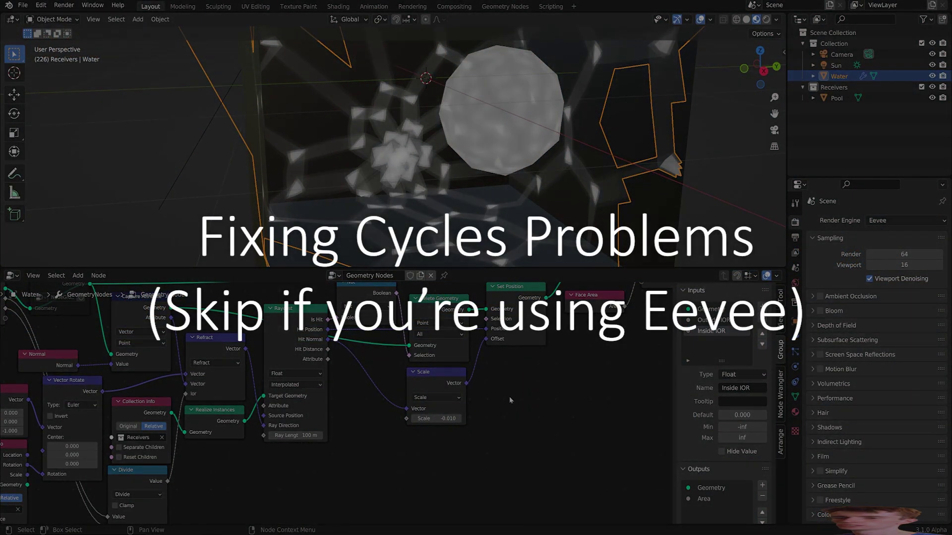
Switch the render engine to Cycles, set the viewport to Rendered shading and inspect the projected caustics up close.
left_click(897, 221)
left_click(890, 255)
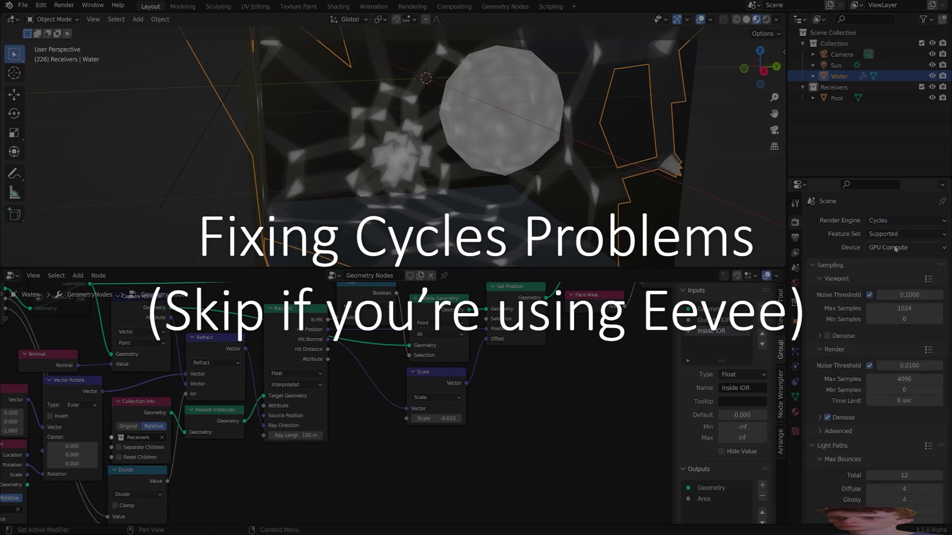
left_click(766, 20)
key("shift+grave")
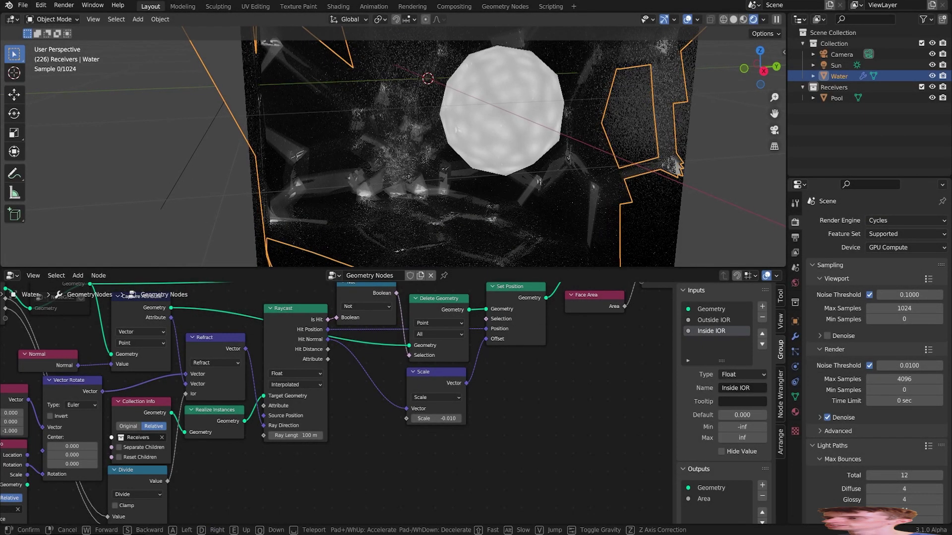
key("s")
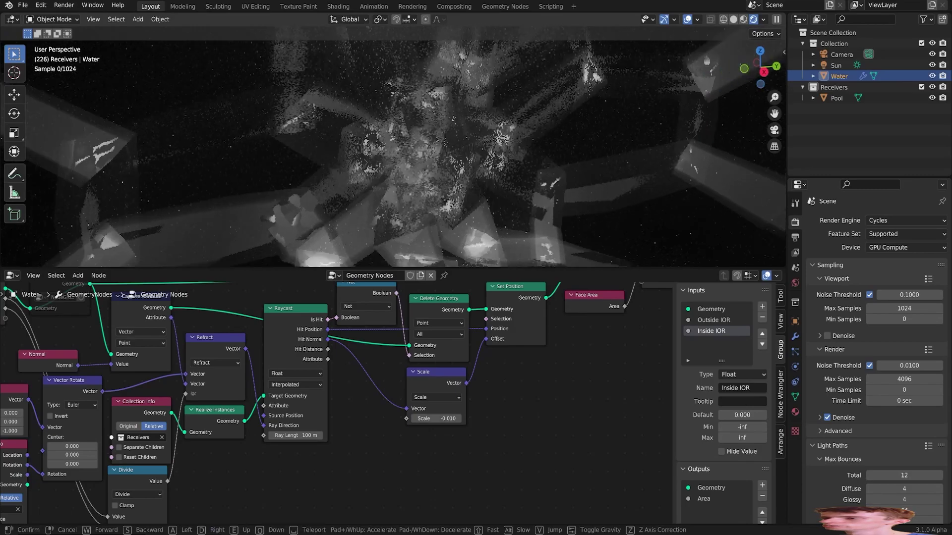
left_click(451, 168)
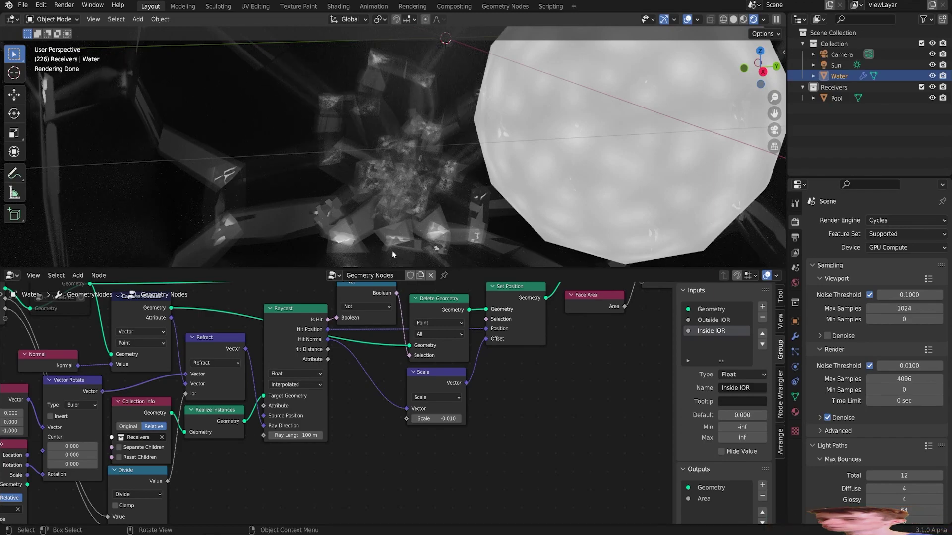
Duplicate the Scale node below the original and connect the Normal node's output to the copy's Vector input.
left_click(435, 373)
key("shift+d")
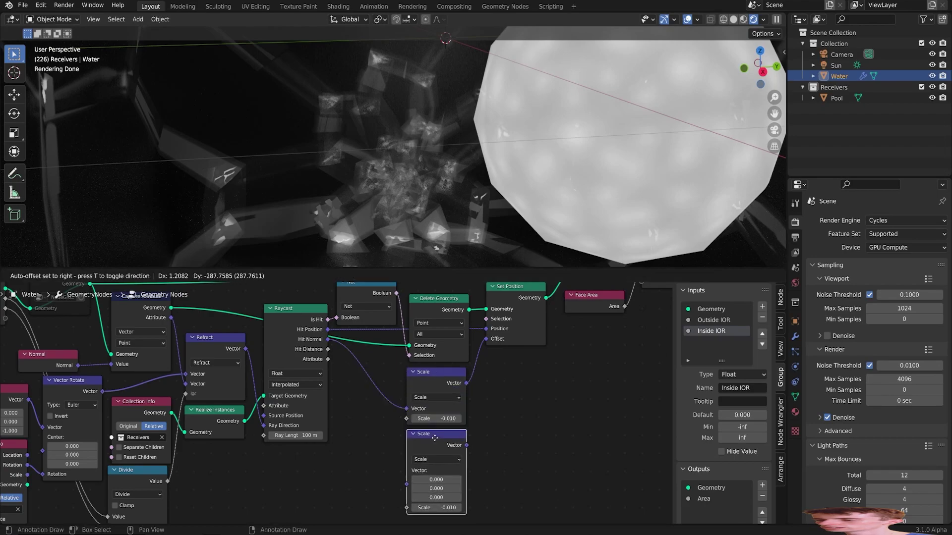
left_click(436, 442)
left_click_drag(78, 366, 406, 489)
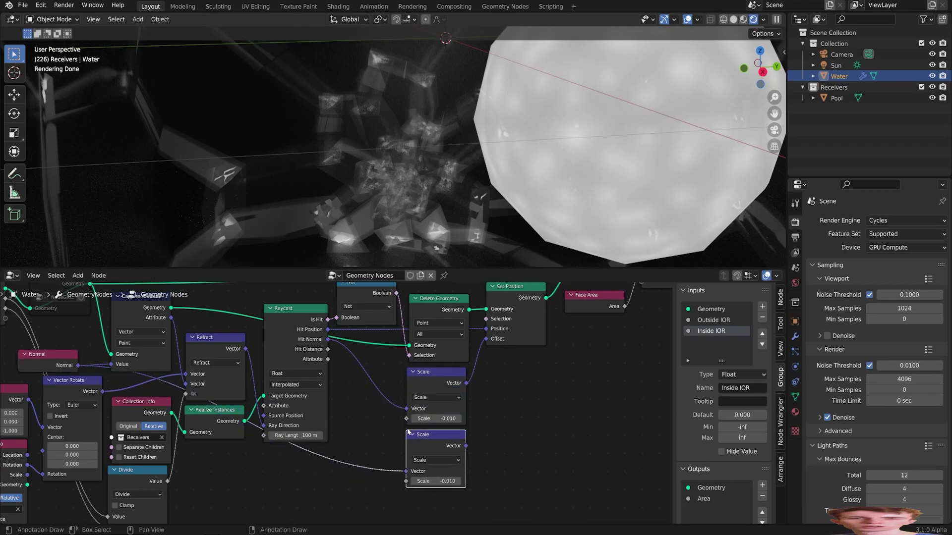
left_click(66, 363)
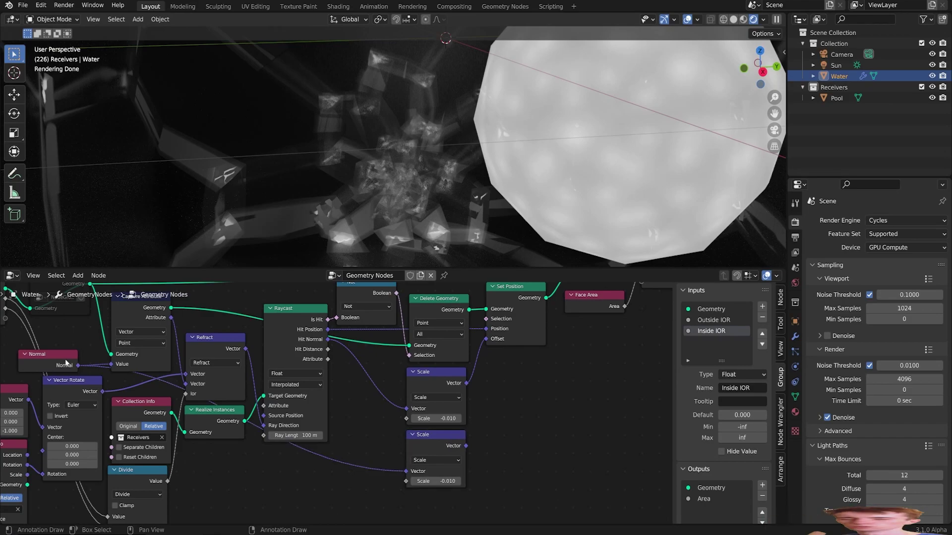
Insert an Add vector node before Set Position's Offset, summing both Scale node outputs, and tidy the node layout.
left_click(431, 383)
key("shift+d")
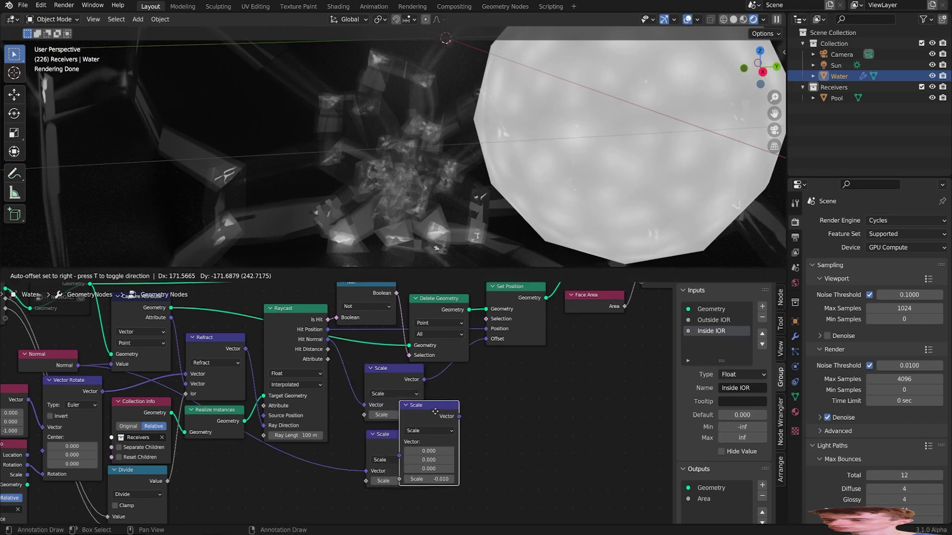
left_click(494, 372)
left_click(474, 391)
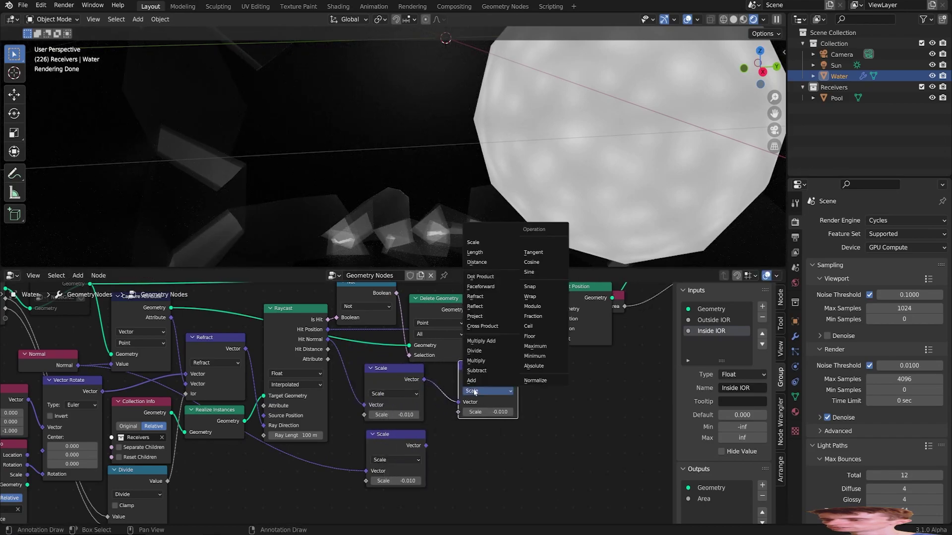
left_click(475, 380)
left_click_drag(425, 446, 458, 413)
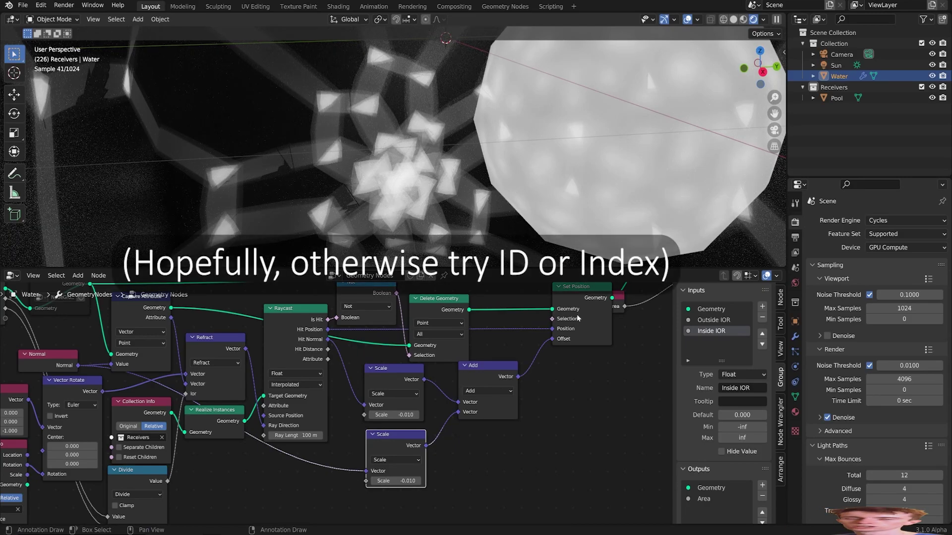
left_click_drag(584, 287, 517, 290)
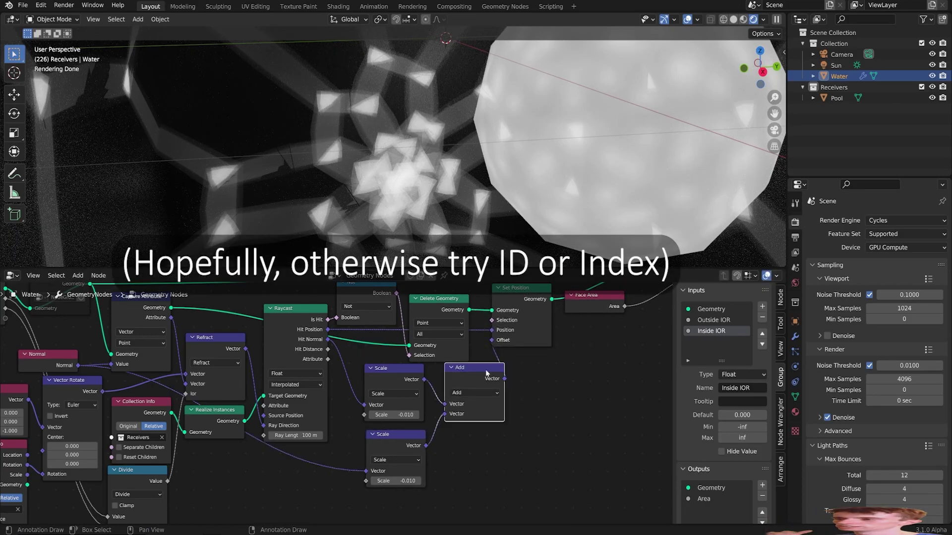
Raise the Transparent max bounces in the Cycles light paths to 68.
scroll(478, 406, "down", 2)
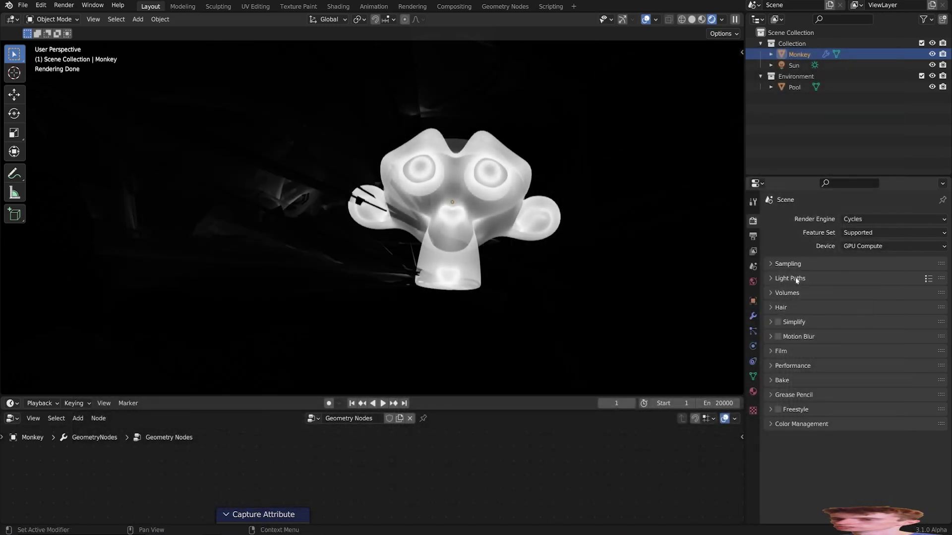
left_click(790, 278)
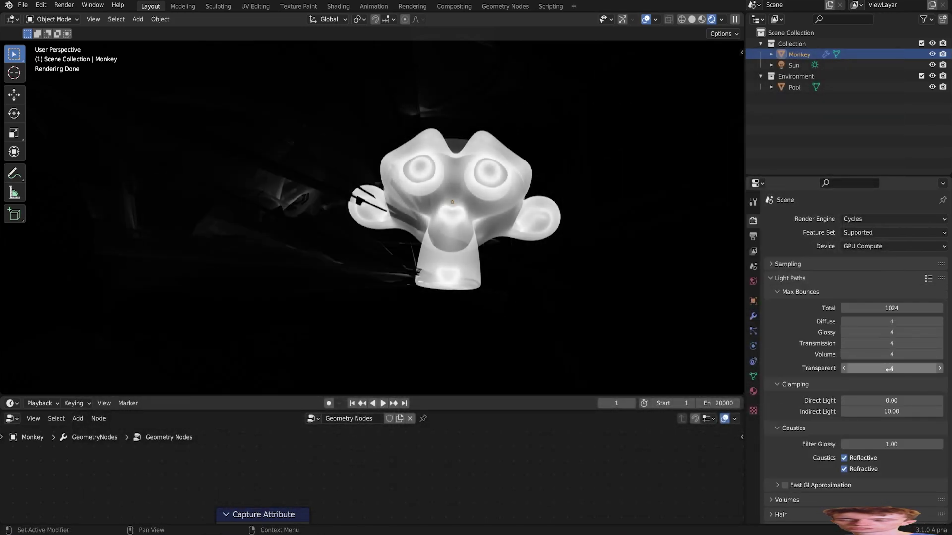
left_click_drag(889, 368, 951, 368)
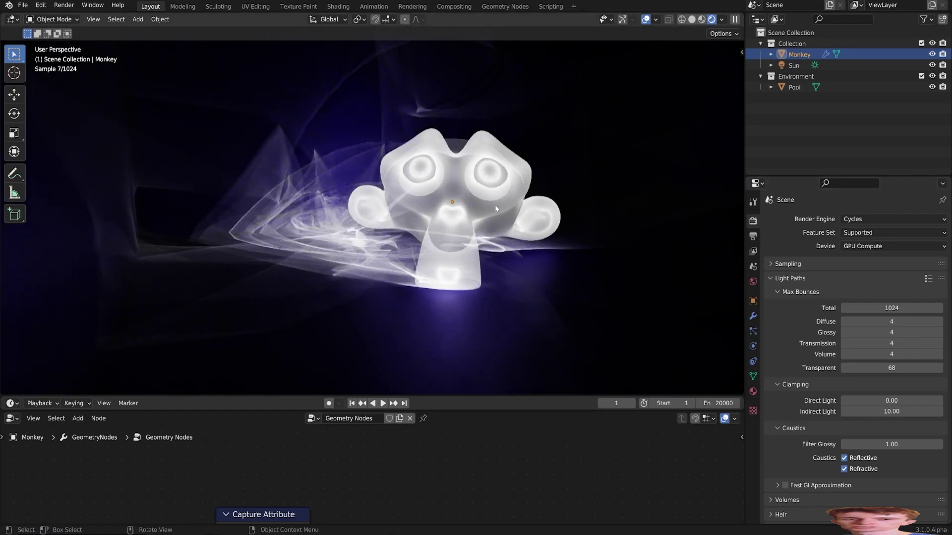
Turn off Diffuse ray visibility for the Monkey object.
left_click(752, 301)
scroll(838, 322, "down", 8)
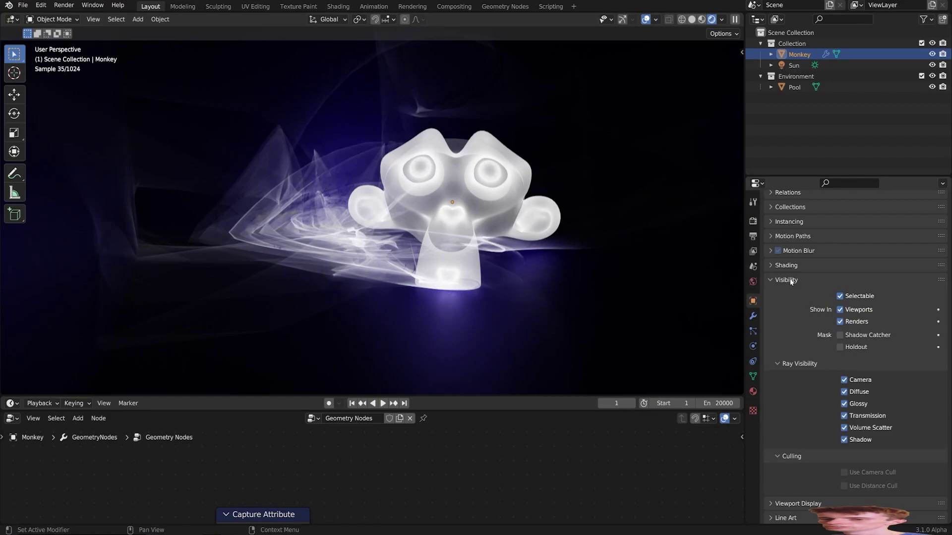
mouse_move(840, 392)
left_mouse_down()
mouse_move(843, 440)
mouse_move(843, 392)
left_mouse_up()
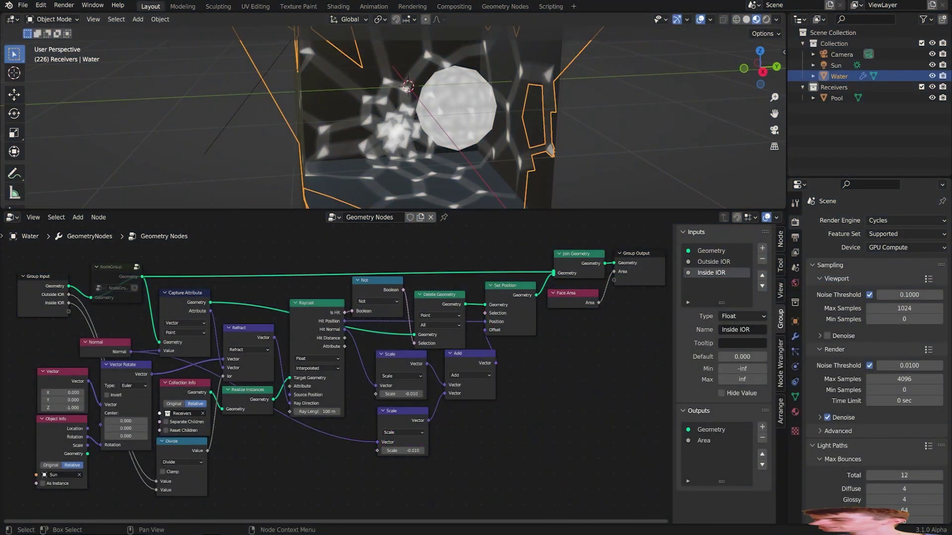
Delete the muted NodeGroup node after Group Input with reconnect, keeping its geometry links intact.
left_click_drag(46, 502, 520, 264)
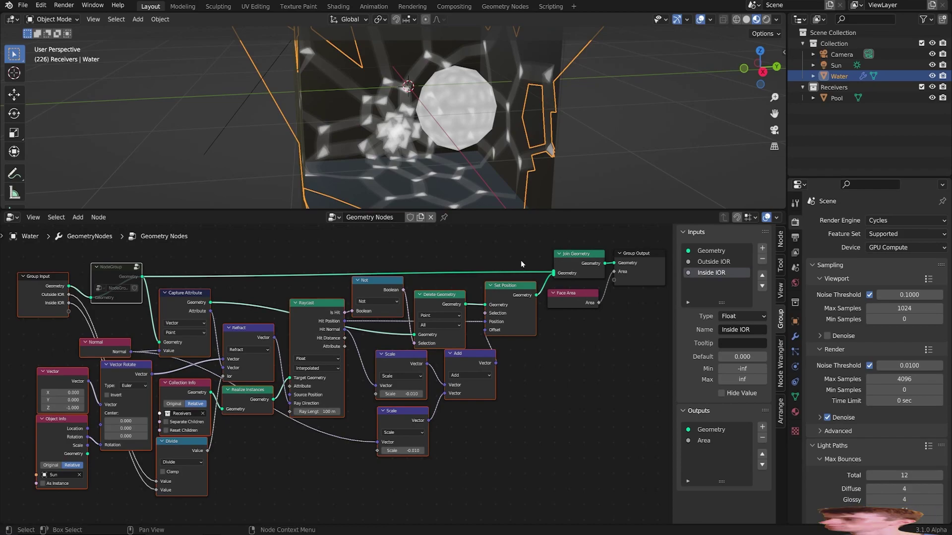
right_click(148, 278)
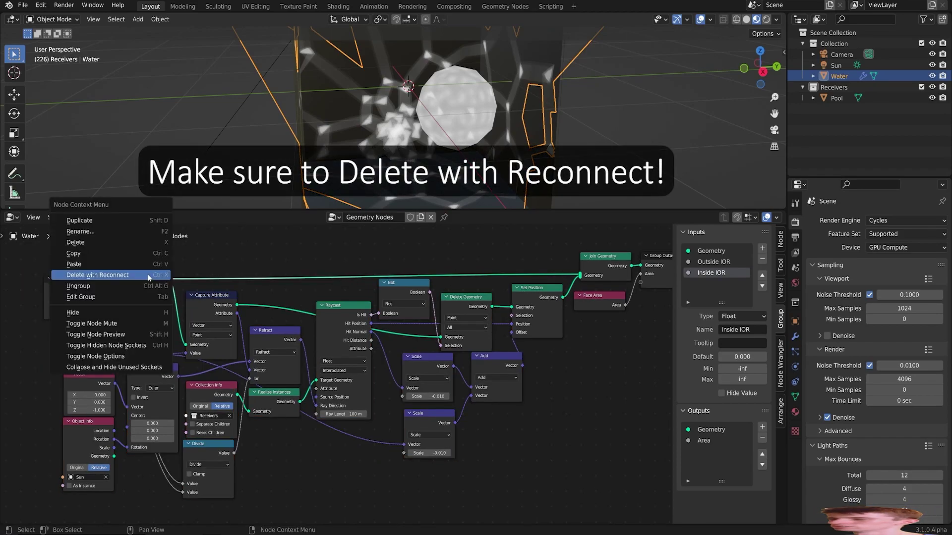
key("Escape")
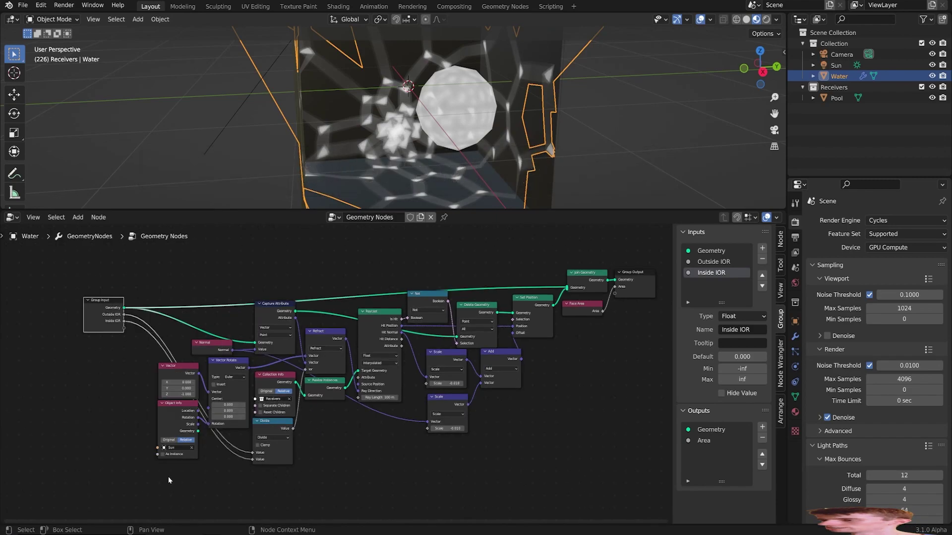
Move all refraction, raycast and offset nodes below the main geometry link and combine them into one node group.
left_click_drag(167, 477, 539, 260)
left_click_drag(536, 323, 475, 449)
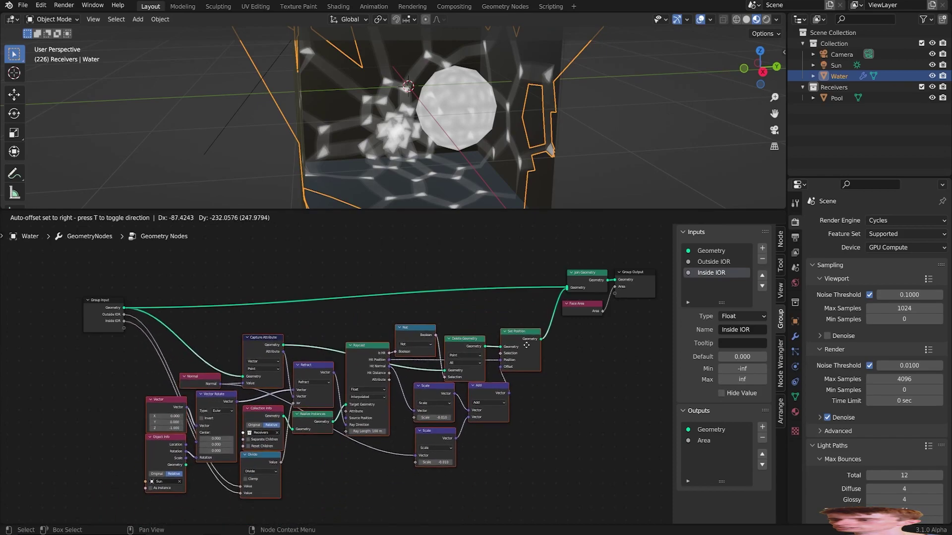
right_click(480, 315)
left_click(480, 367)
Rename the node group's two Value inputs to Outside IOR and Inside IOR, and return to the parent tree.
scroll(478, 365, "up", 3)
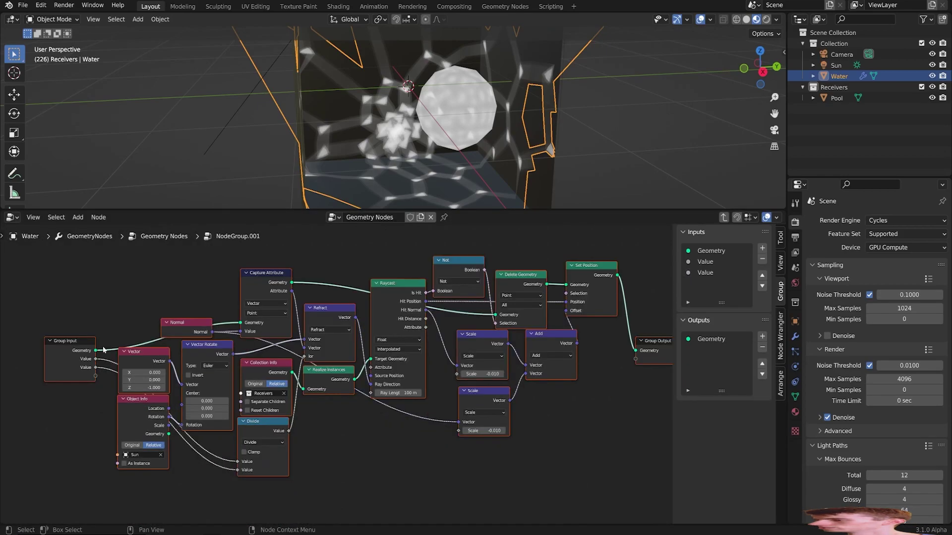
middle_click_drag(106, 347, 408, 340)
scroll(317, 365, "up", 8)
middle_click_drag(316, 365, 270, 376)
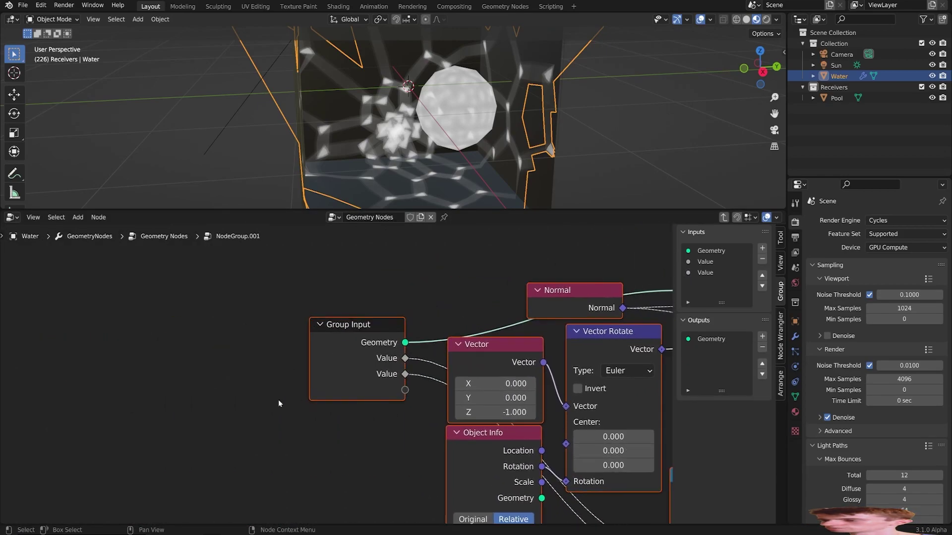
left_click(347, 381)
double_click(704, 261)
type("Out")
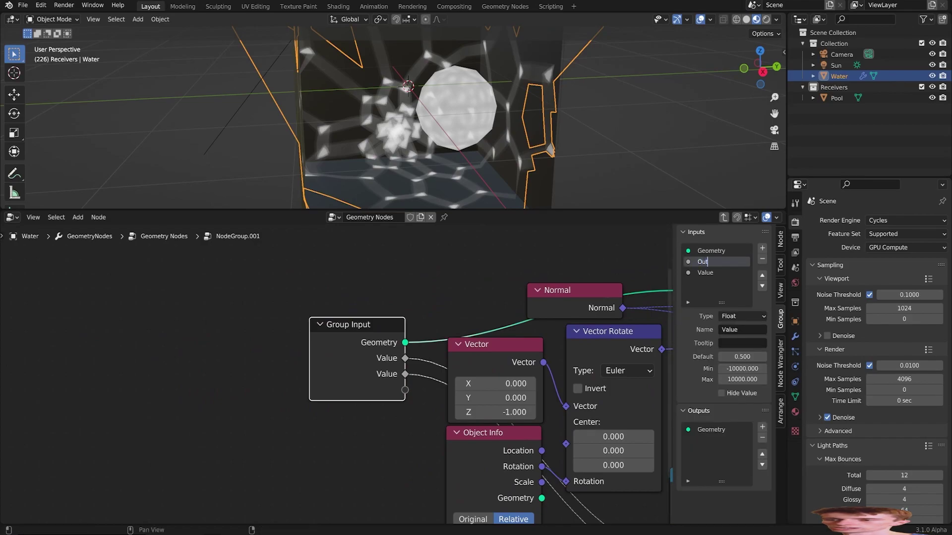
type("side IOR")
key("Return")
double_click(704, 273)
type("Inside IOR")
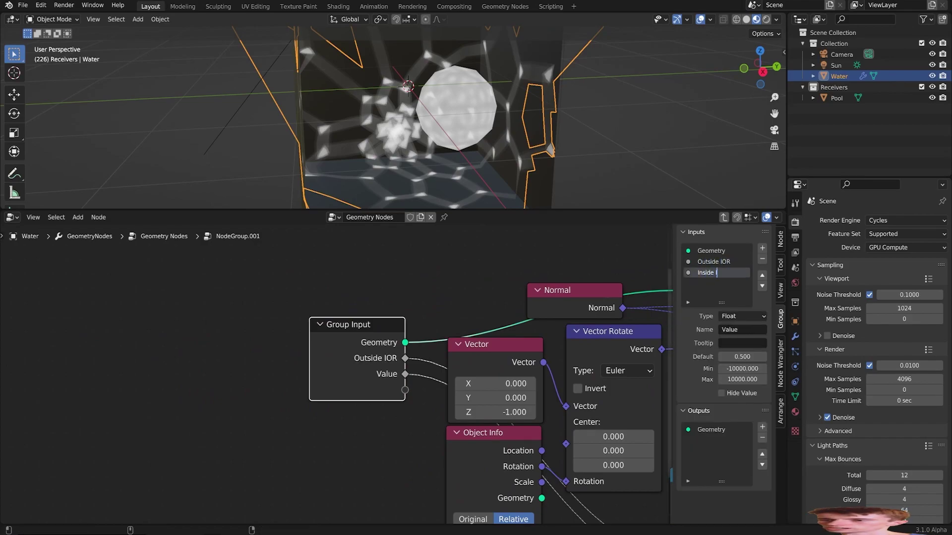
key("Return")
scroll(567, 333, "down", 4)
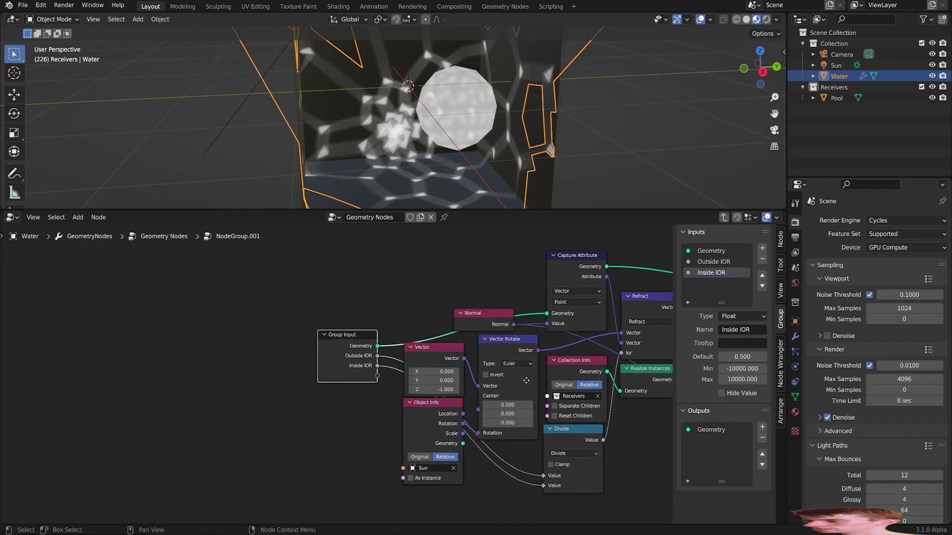
key("Tab")
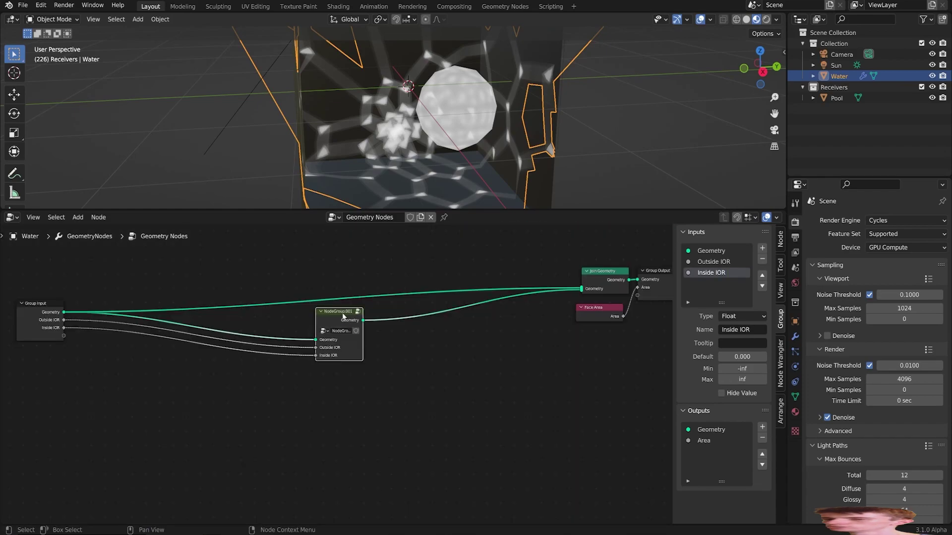
Duplicate the caustics group node twice below the original and connect both copies' Geometry outputs to Join Geometry.
key("shift+d")
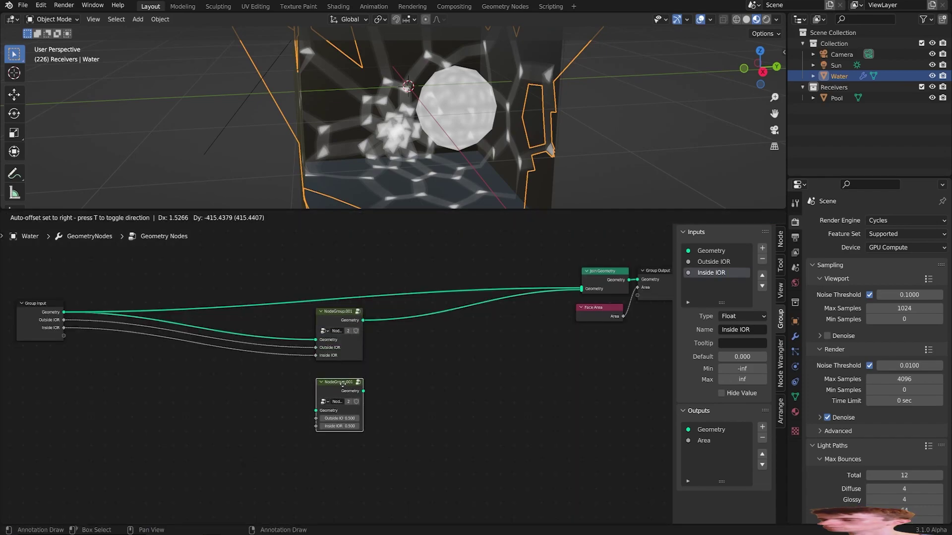
left_click(341, 378)
key("shift+d")
left_click(339, 441)
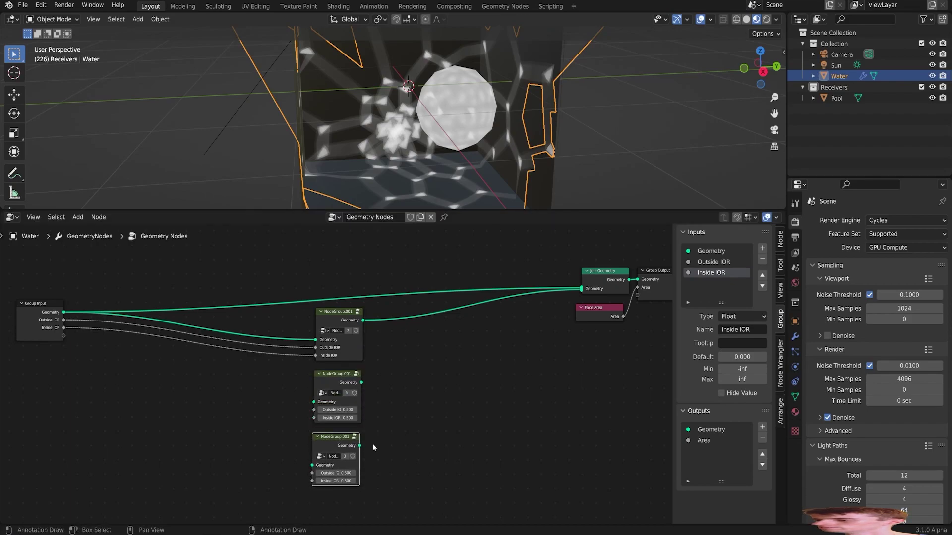
left_click_drag(362, 382, 581, 291)
left_click_drag(359, 446, 580, 292)
Connect Group Input's Geometry, Outside IOR and Inside IOR to the matching inputs of both duplicated group nodes.
left_click_drag(64, 320, 314, 410)
left_click_drag(63, 328, 314, 418)
left_click_drag(63, 312, 314, 401)
left_click_drag(63, 312, 312, 465)
left_click_drag(63, 319, 311, 473)
left_click_drag(63, 327, 312, 481)
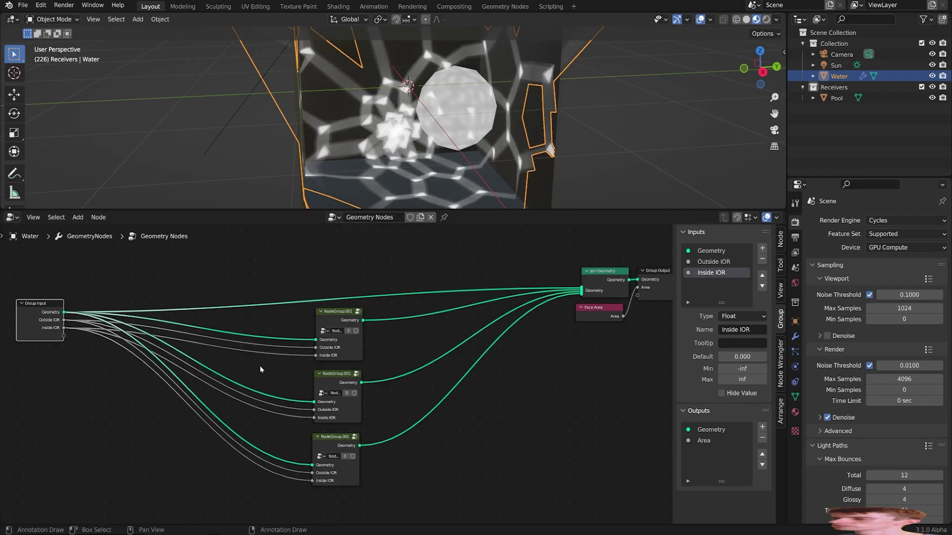
Show the shader nodes of Material.001 and move the Emission node up, away from the Transparent BSDF.
left_click(11, 218)
left_click(111, 319)
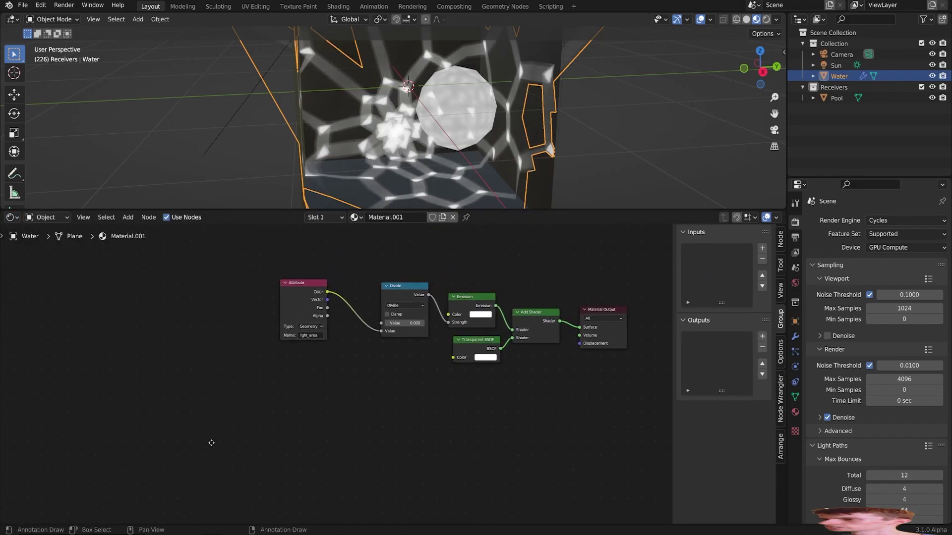
middle_click_drag(212, 443, 181, 460)
scroll(435, 328, "up", 4)
middle_click_drag(435, 329, 331, 353)
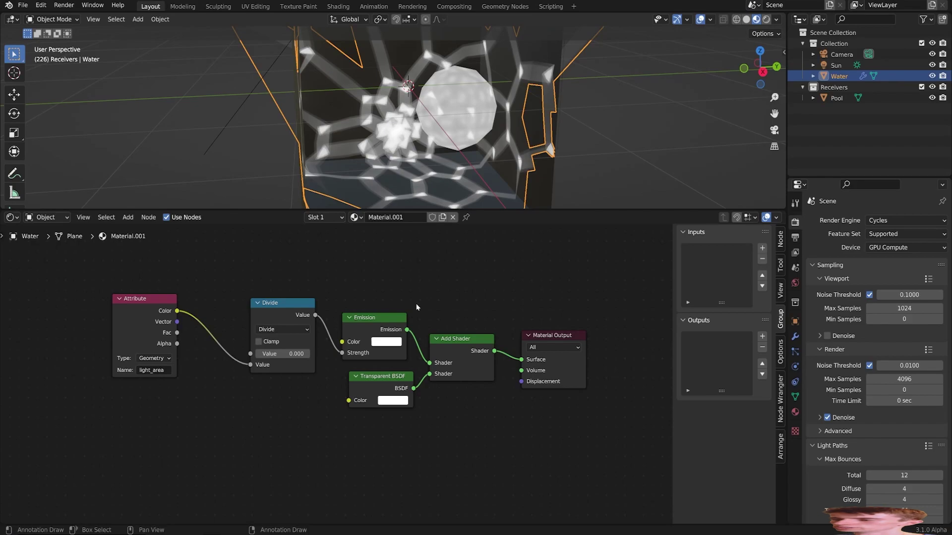
left_click_drag(373, 330, 387, 315)
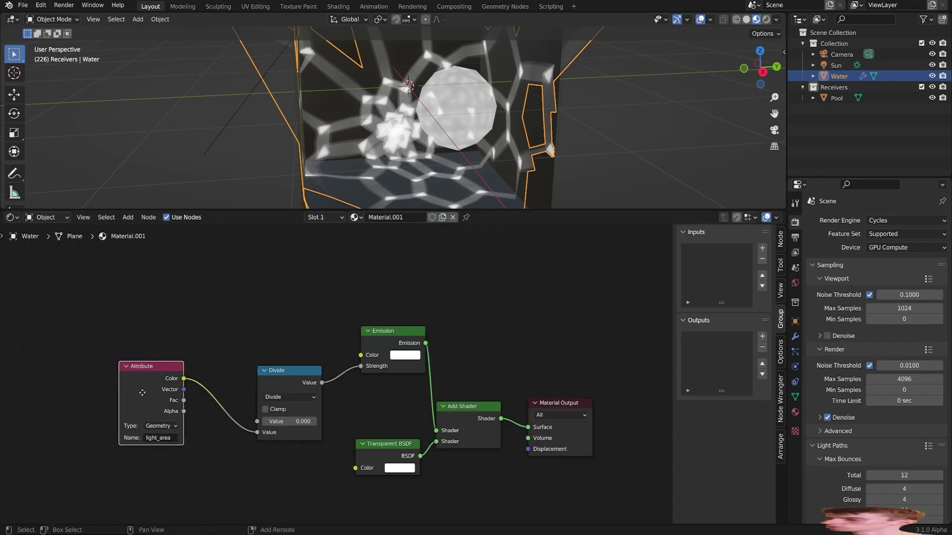
Duplicate the Attribute node, set the copy's name to light_color and connect its Color output to Emission's Color.
key("shift+d")
left_click(284, 297)
left_click(307, 340)
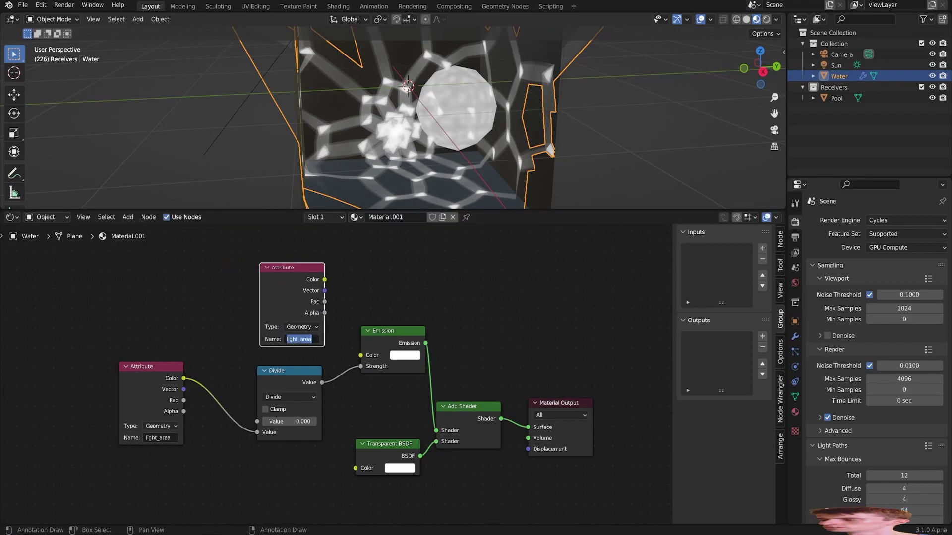
left_click(311, 340)
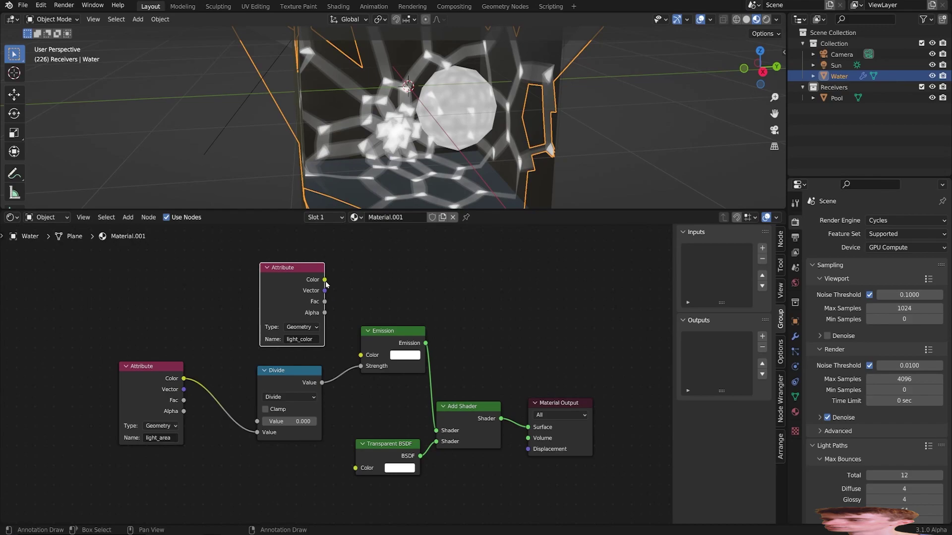
left_click_drag(324, 280, 360, 355)
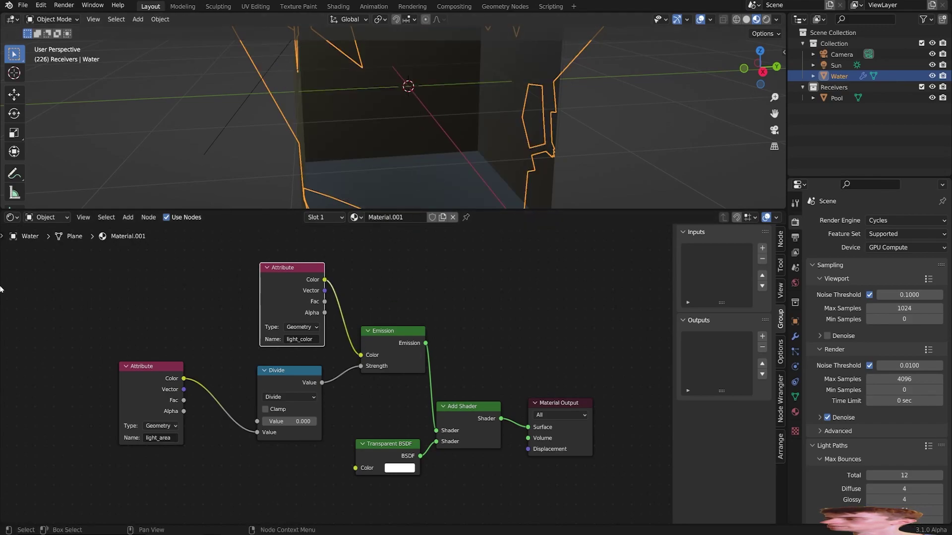
Return to the geometry nodes and add a group output named Color with type Color.
left_click(12, 217)
left_click(32, 308)
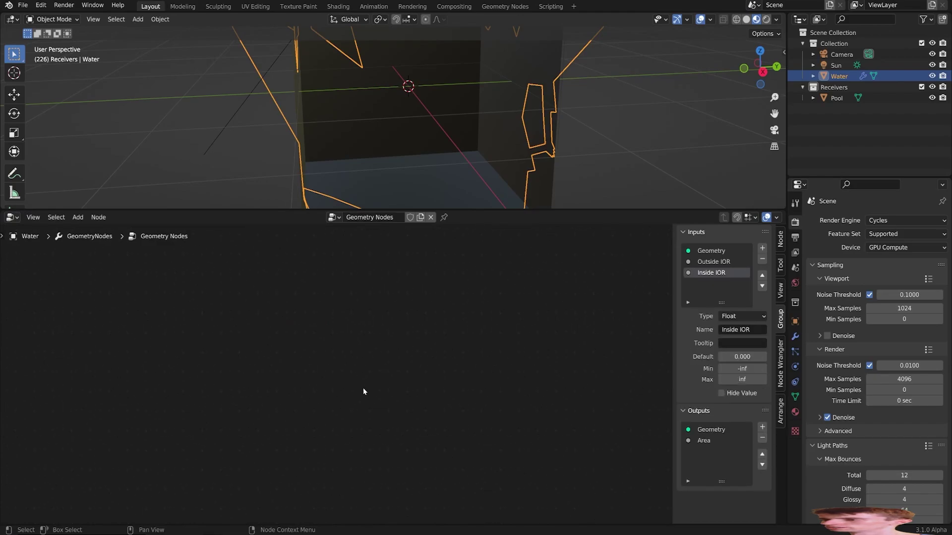
middle_click_drag(363, 392, 492, 319)
left_click(762, 426)
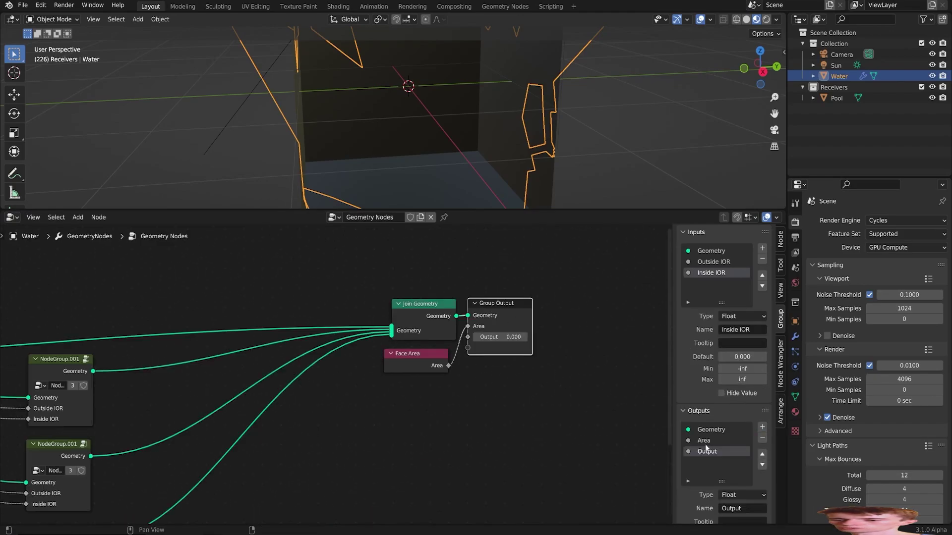
type("Color")
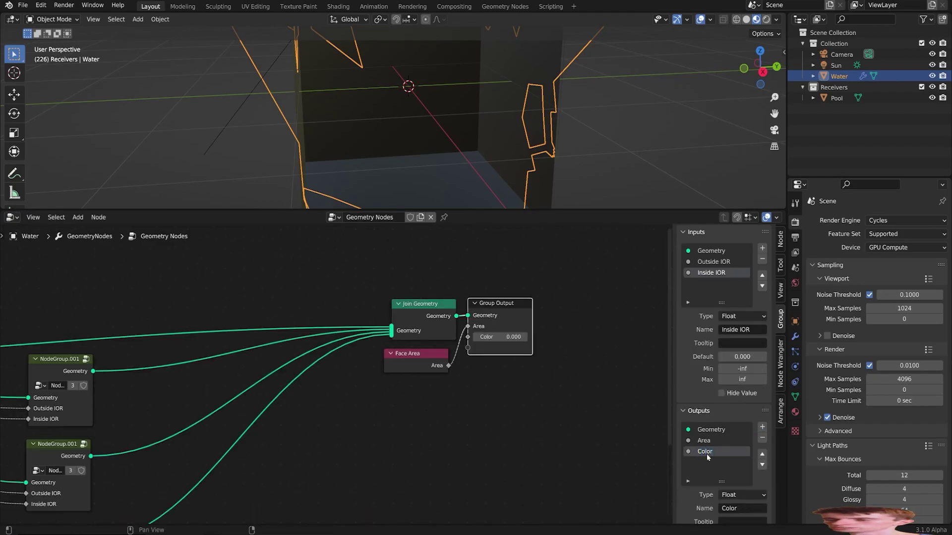
scroll(706, 454, "down", 2)
left_click(730, 454)
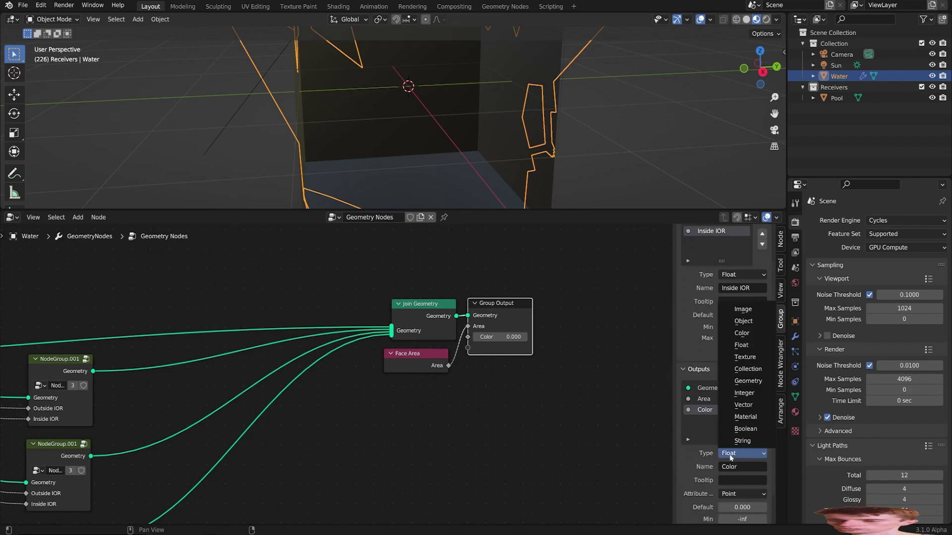
left_click(741, 333)
Set the Geometry Nodes modifier's Color output attribute to light_color.
left_click(795, 337)
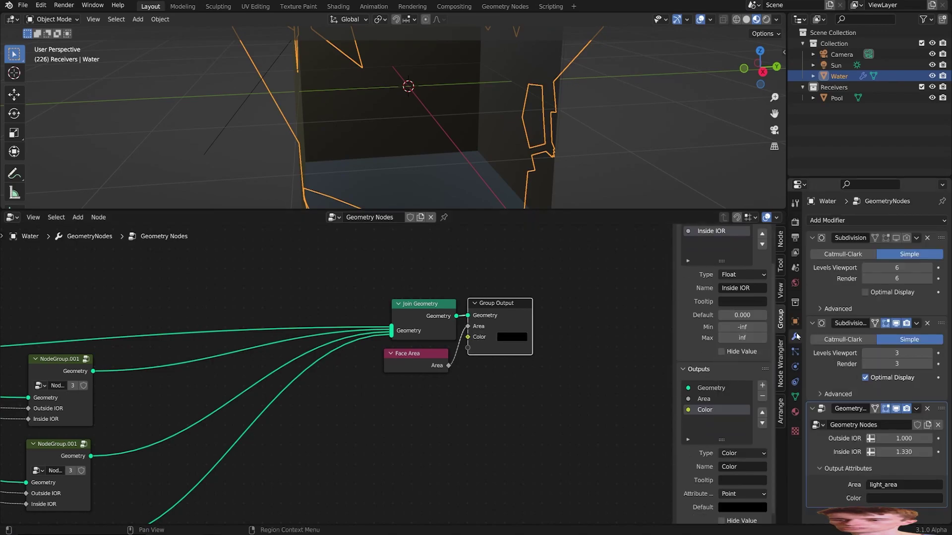
left_click(876, 498)
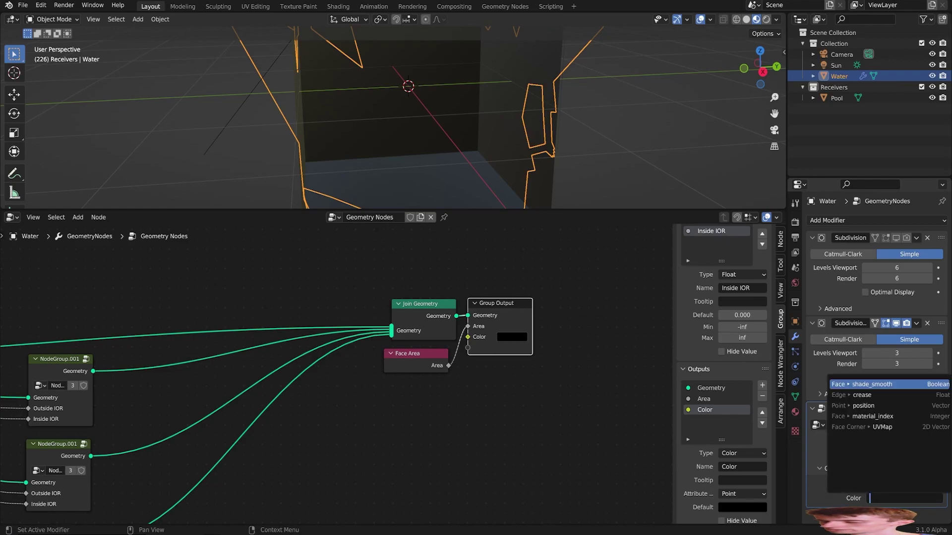
type("light_color")
key("Return")
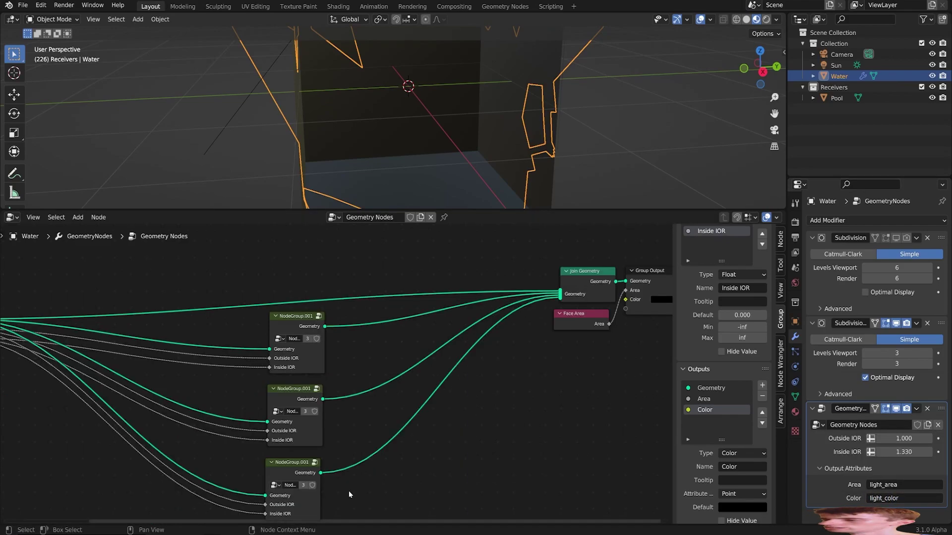
Open the first NodeGroup.001 for editing and add a Float group input named Dispersion.
left_click_drag(350, 492, 301, 319)
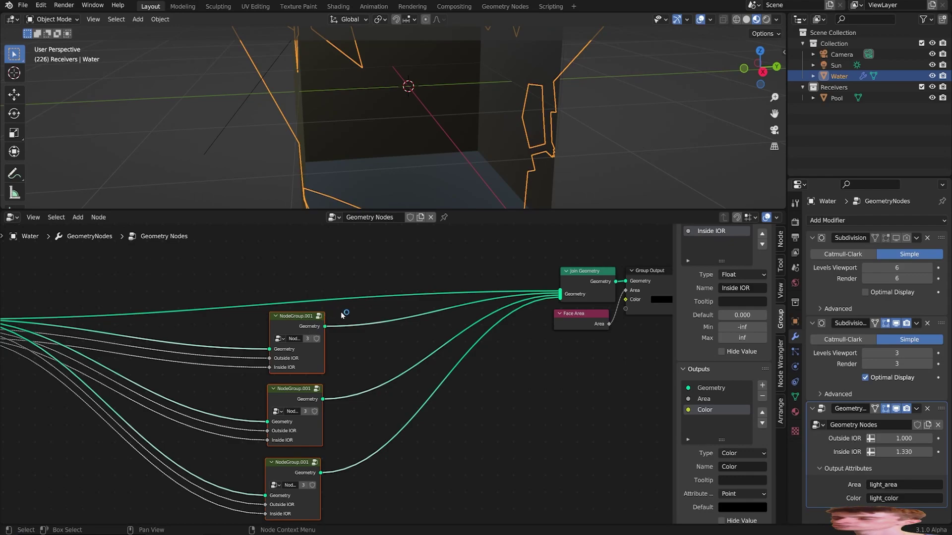
left_click(287, 322)
key("Tab")
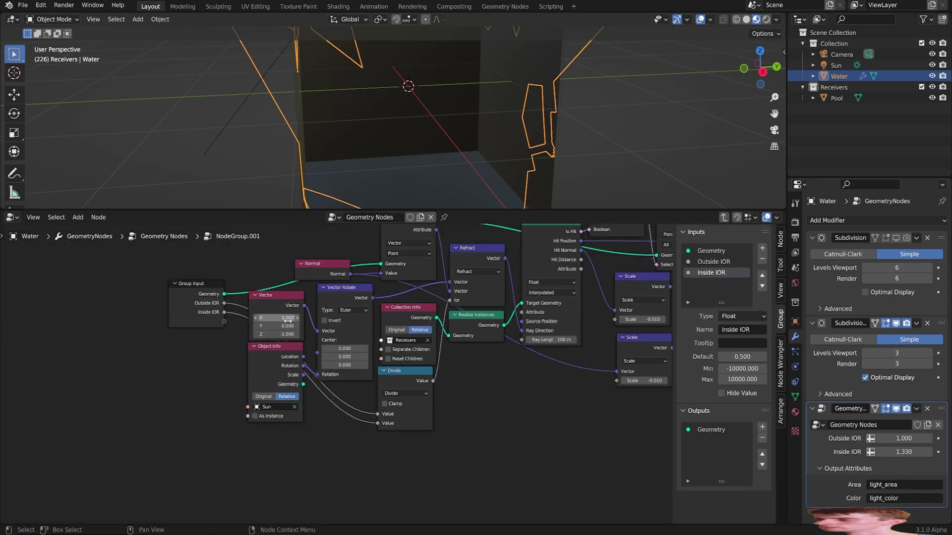
middle_click_drag(241, 307, 369, 352)
scroll(342, 366, "up", 4)
left_click(280, 341)
scroll(370, 351, "up", 2)
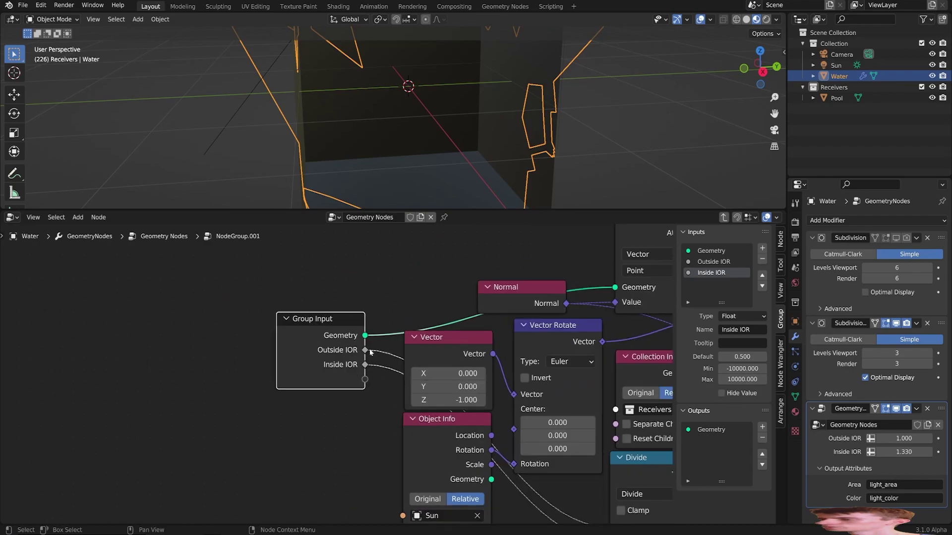
left_click(762, 248)
double_click(711, 283)
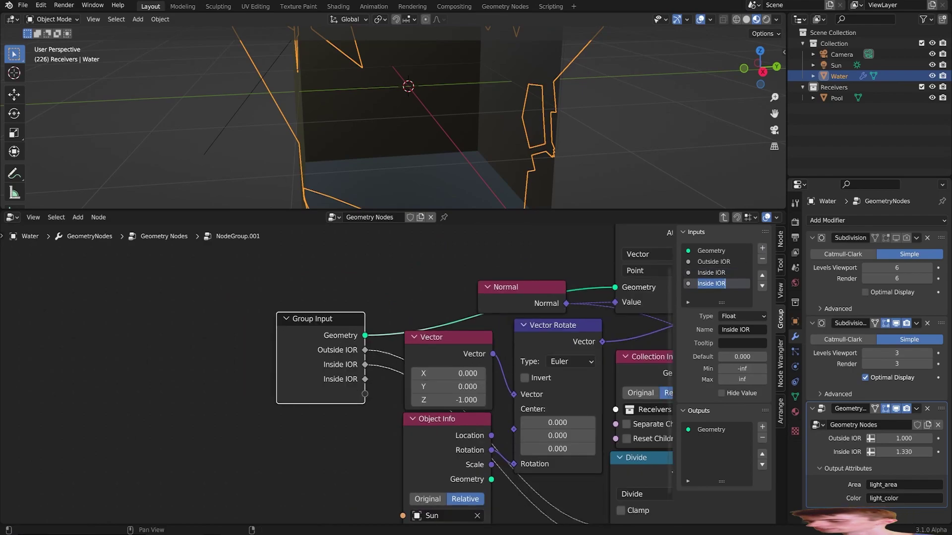
type("Dispersio")
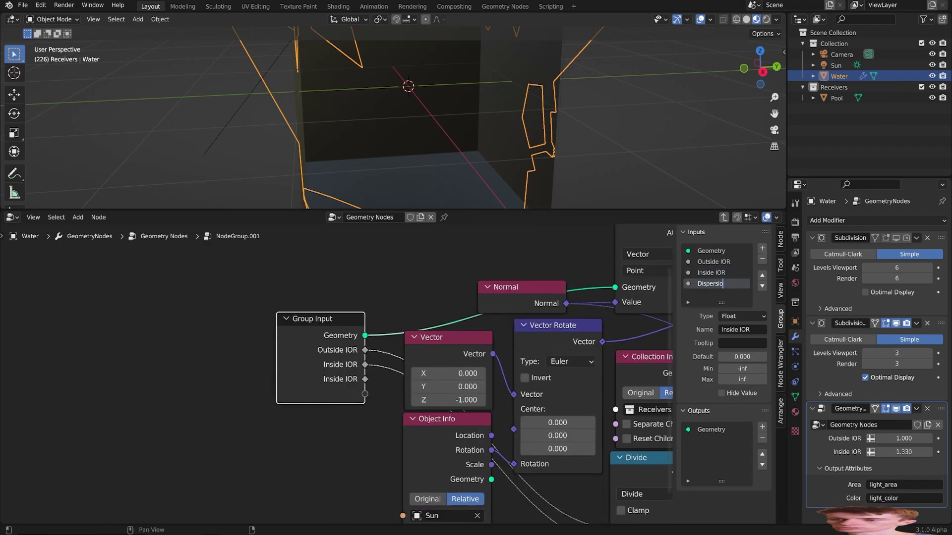
type("n")
key("Return")
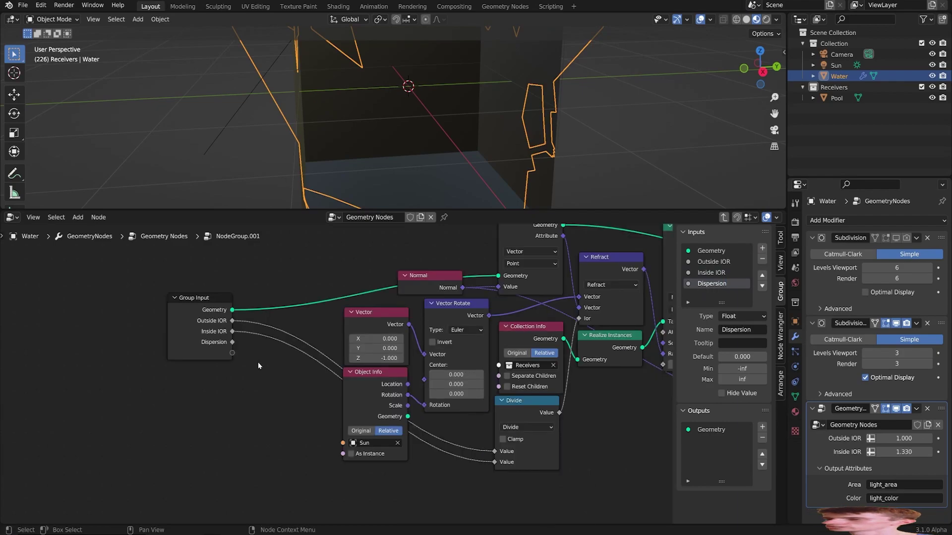
Insert a math Add node on the Inside IOR link, feed Dispersion into its second value, and place it below Object Info.
key("F3")
left_click(295, 381)
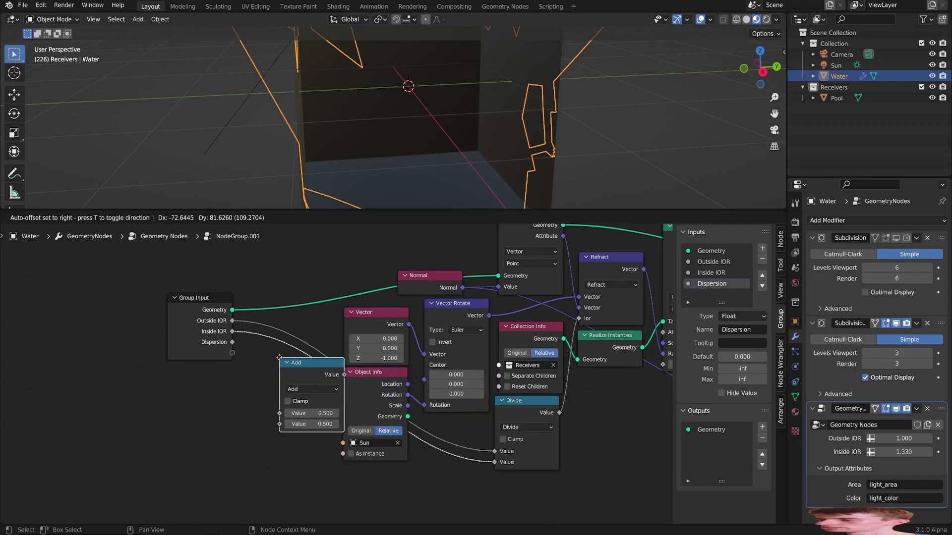
left_click(273, 354)
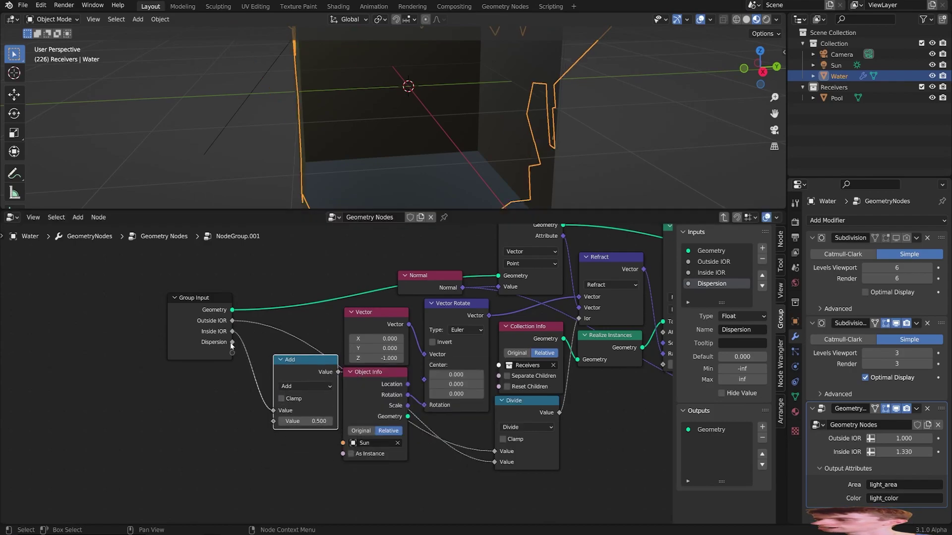
left_click_drag(230, 343, 274, 421)
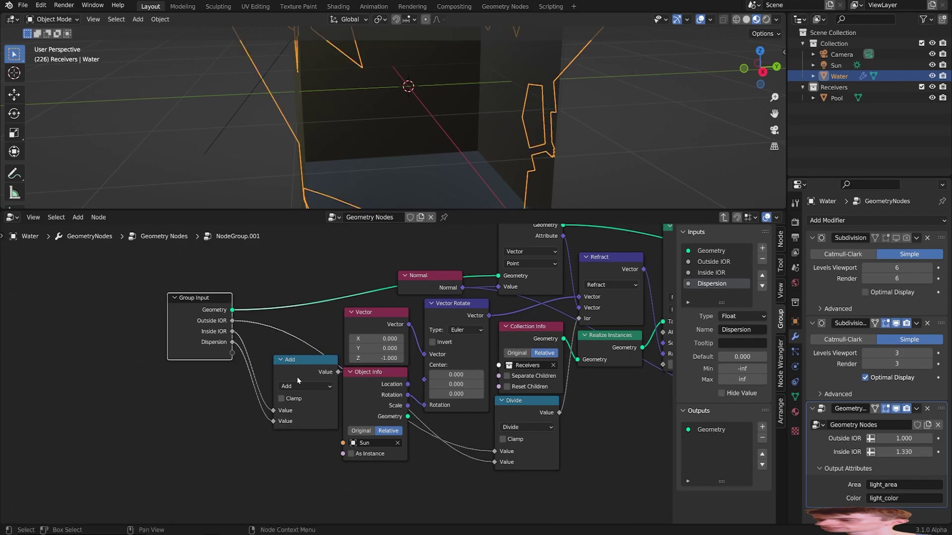
left_click_drag(297, 379, 366, 485)
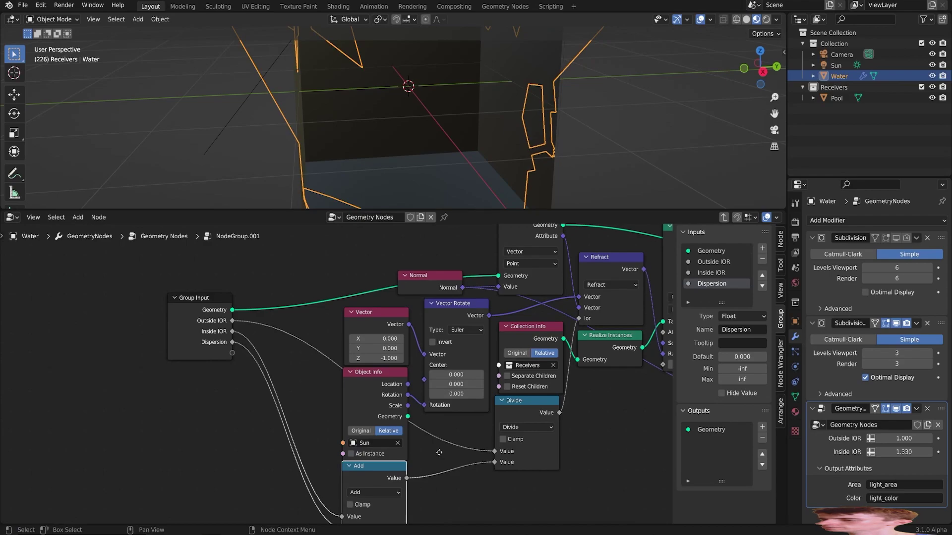
Add another input to the node group, named Color with type Color.
scroll(278, 385, "down", 1)
left_click(757, 249)
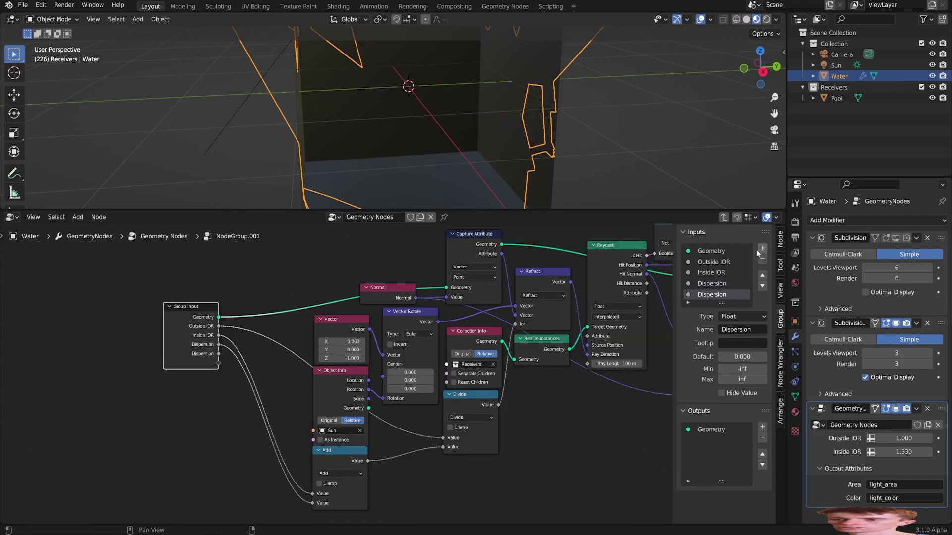
double_click(717, 297)
type("Color")
key("Return")
left_click(737, 316)
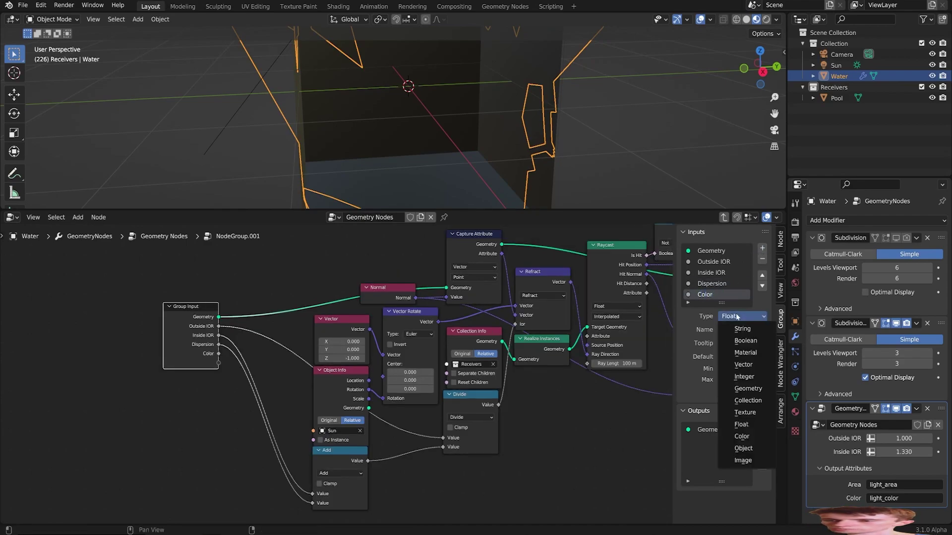
left_click(742, 437)
Add a group output named Color with type Color, and move the Group Output node away from Set Position to make room.
middle_click_drag(593, 418, 414, 408)
left_click(530, 361)
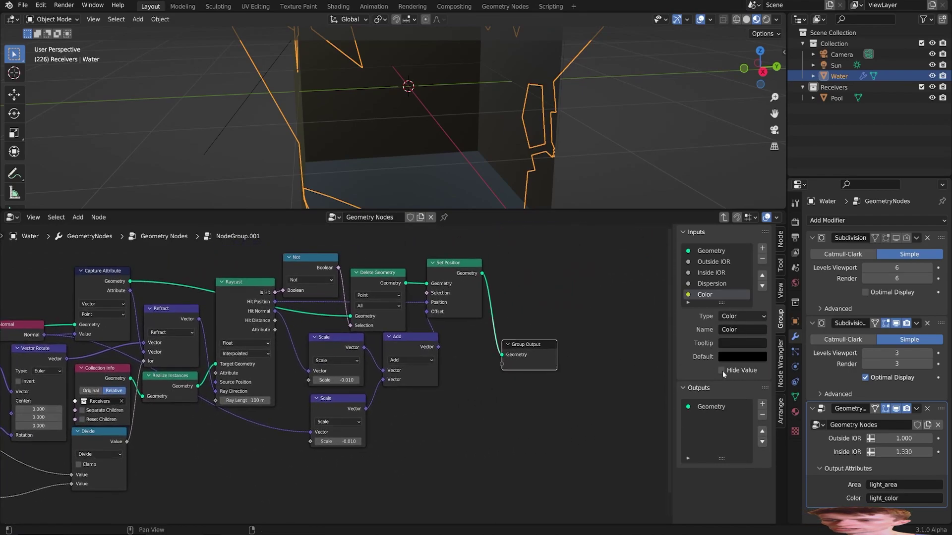
left_click(761, 404)
double_click(708, 421)
type("Col")
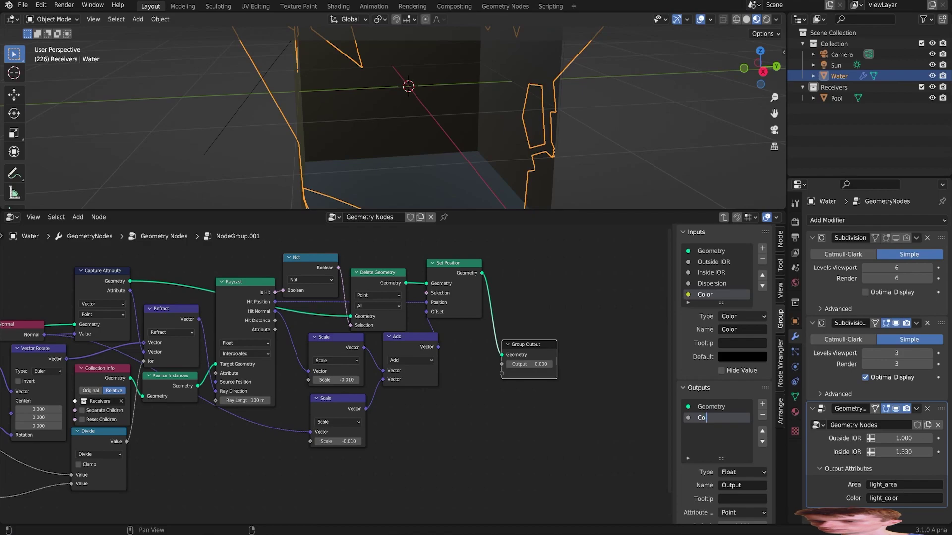
type("or")
left_click(736, 473)
left_click(745, 350)
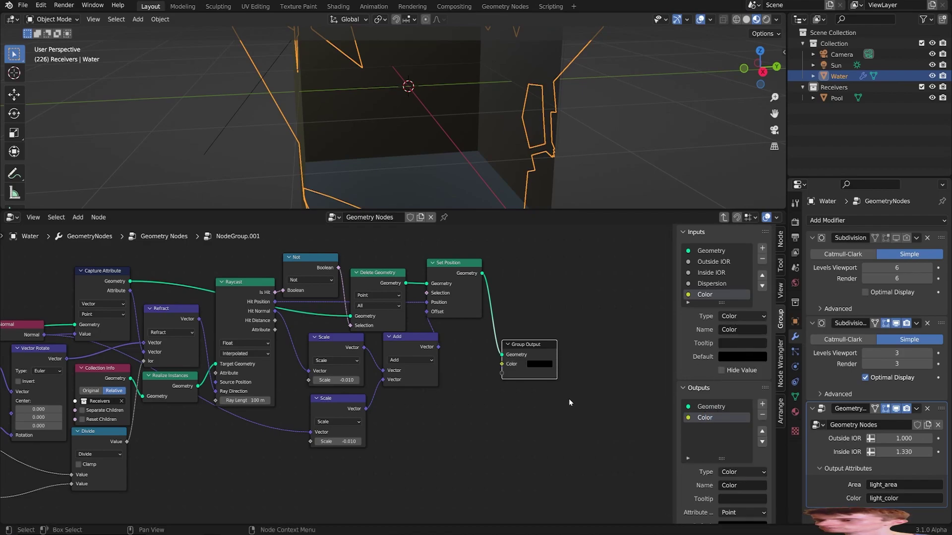
key("g")
left_click(623, 320)
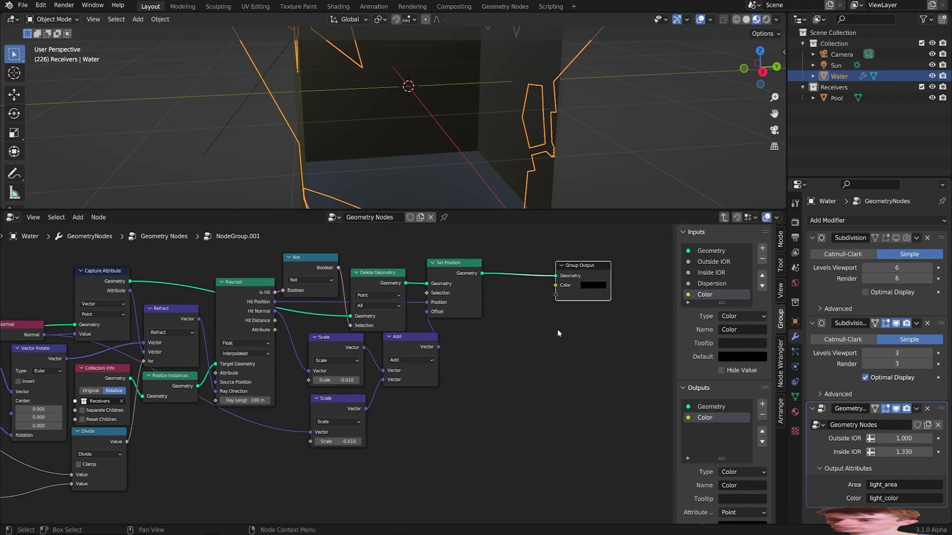
Insert a Capture Attribute node between Set Position and Group Output and set its data type to Color.
key("F3")
type("captur")
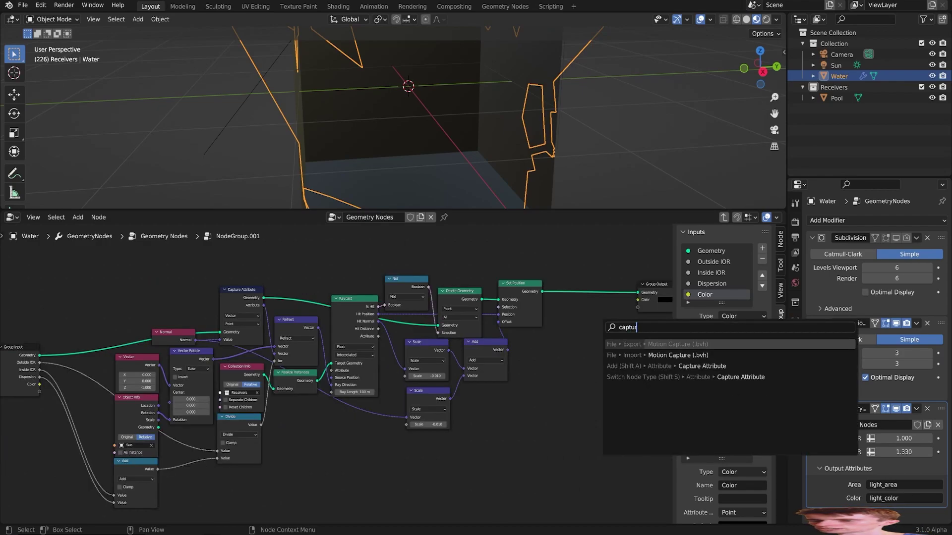
key("Down")
key("Down")
key("Return")
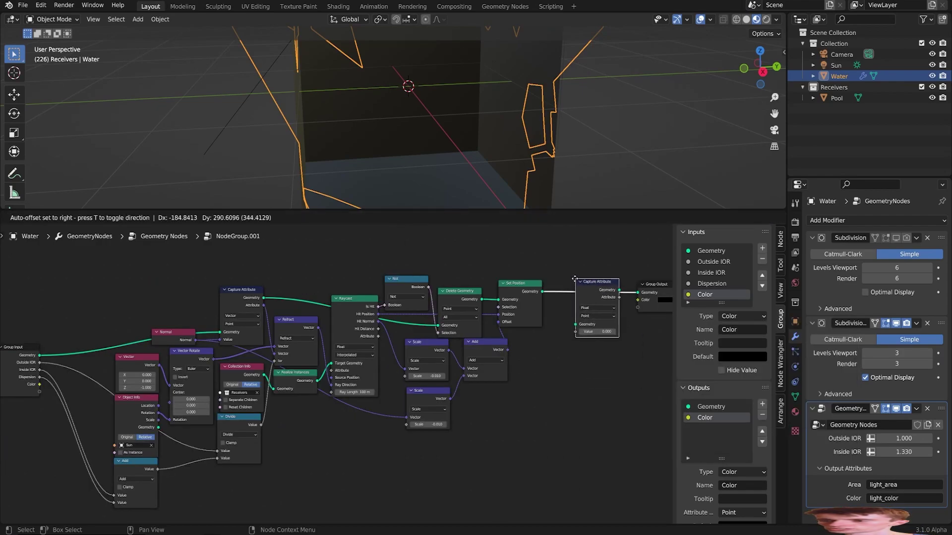
left_click(570, 280)
left_click(591, 308)
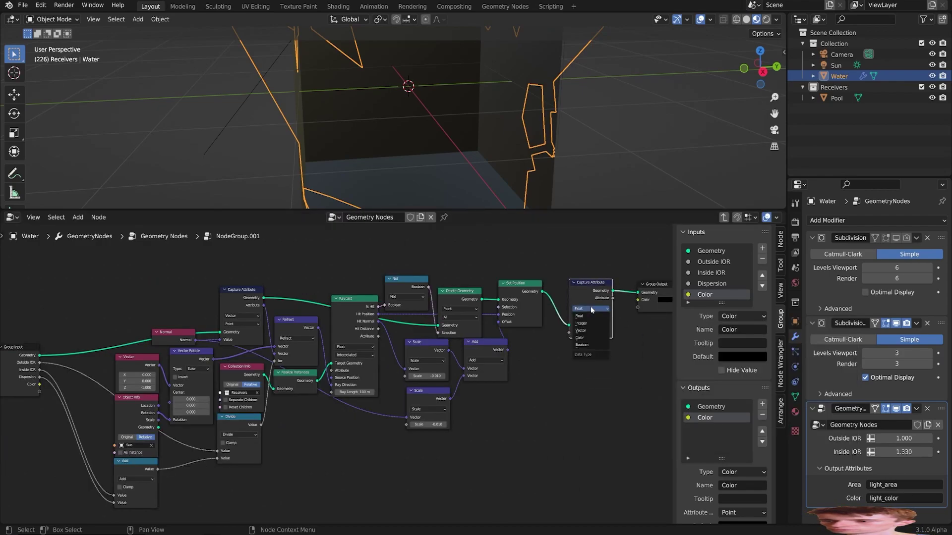
left_click(584, 335)
Link the Group Input's Color through Capture Attribute's value to the Group Output's Color, and exit the node group.
middle_click_drag(42, 384, 74, 386)
left_click_drag(72, 385, 602, 334)
scroll(555, 397, "up", 1)
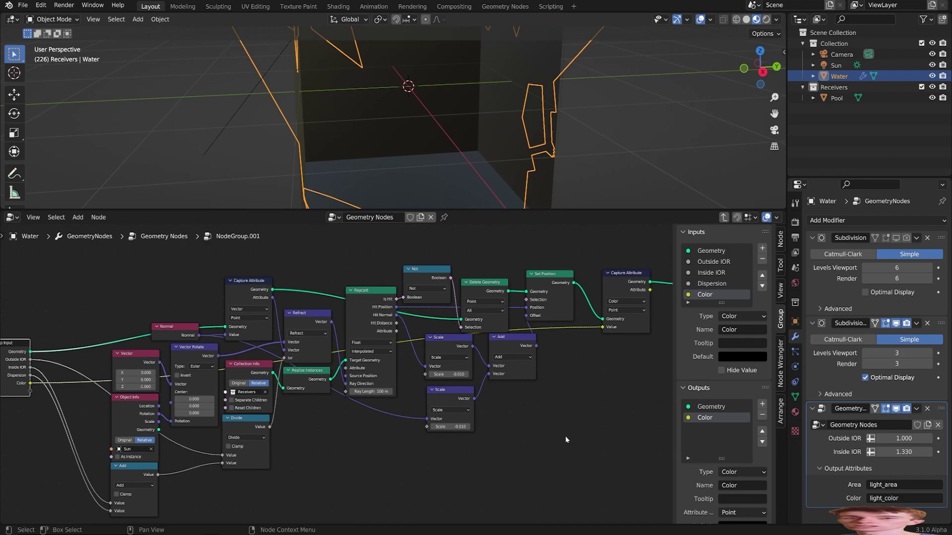
scroll(570, 420, "up", 4)
middle_click_drag(570, 421, 376, 509)
left_click_drag(483, 332, 520, 335)
key("Tab")
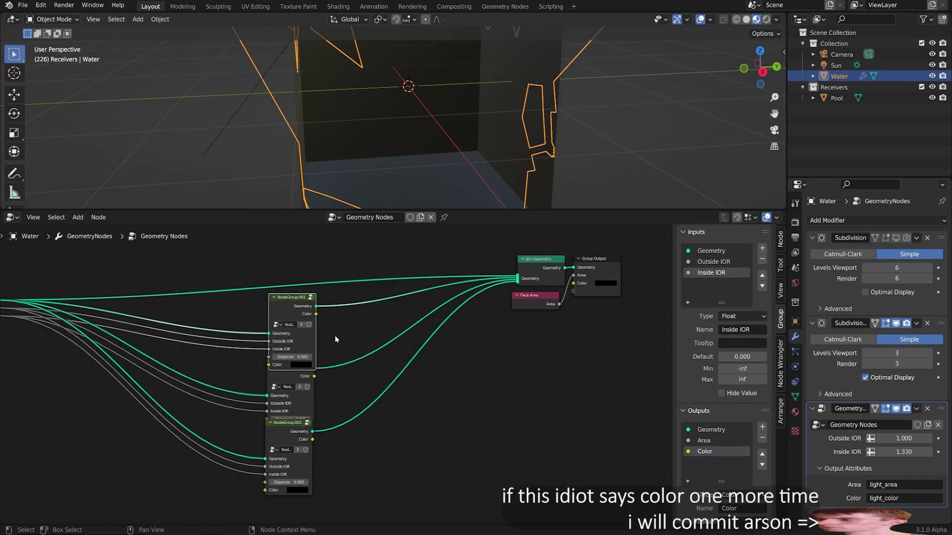
Route the first group's Color output through a vector Add node into Group Output's Color, and set that group's Color input to red.
scroll(463, 322, "up", 2)
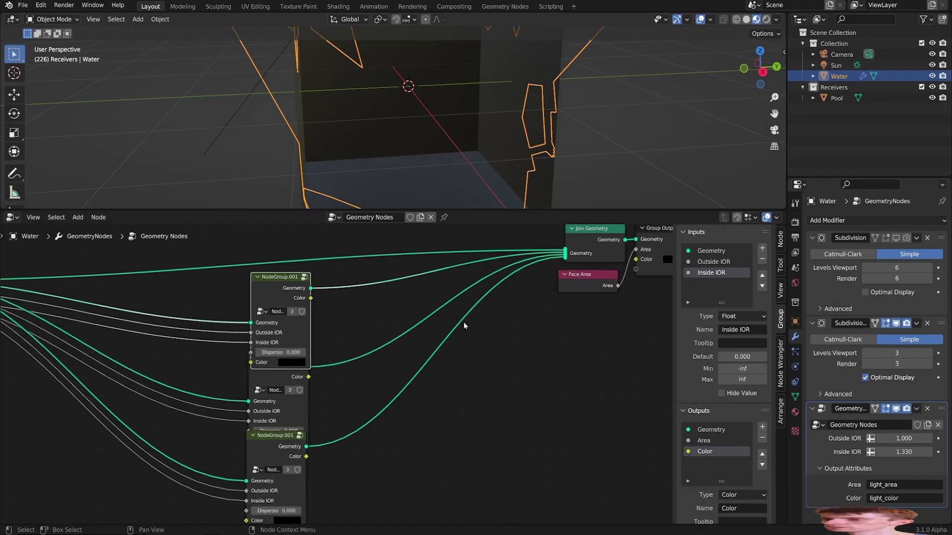
middle_click_drag(463, 322, 329, 359)
left_click_drag(504, 296, 354, 372)
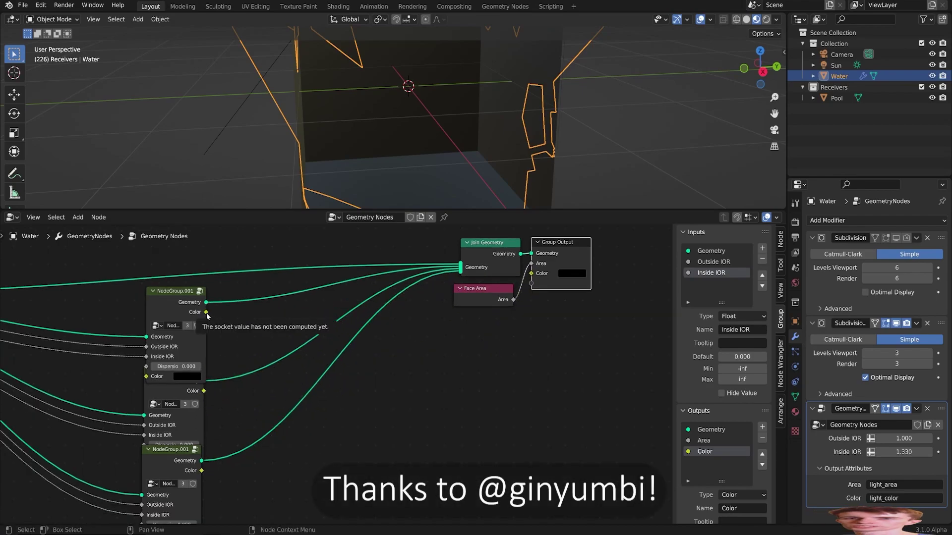
left_click_drag(206, 312, 386, 357)
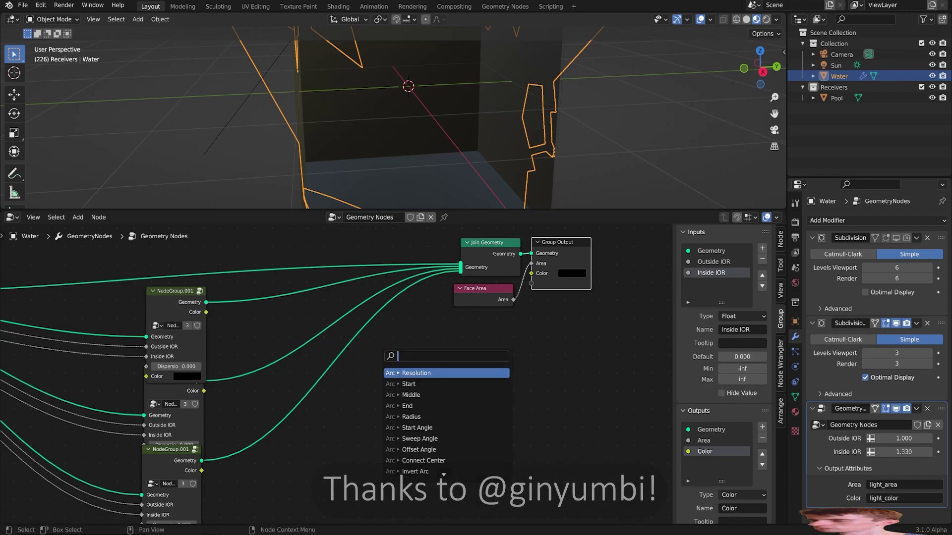
type("add")
key("Return")
left_click_drag(440, 339, 531, 273)
left_click_drag(420, 336, 409, 350)
left_click(186, 376)
left_click_drag(198, 334, 243, 334)
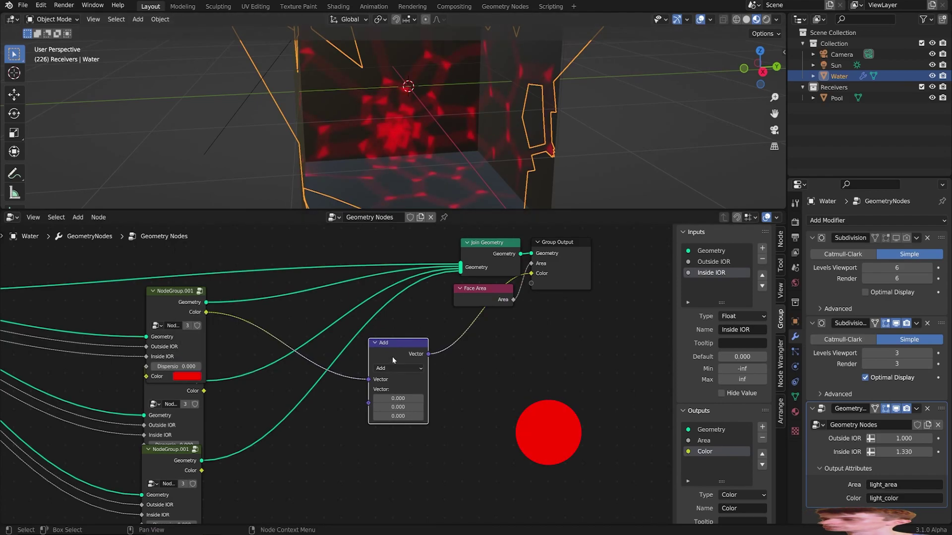
Chain a duplicate Add node after the first, connect the middle group's Color output to it, and set that group's Color input to green.
key("shift+d")
left_click(485, 335)
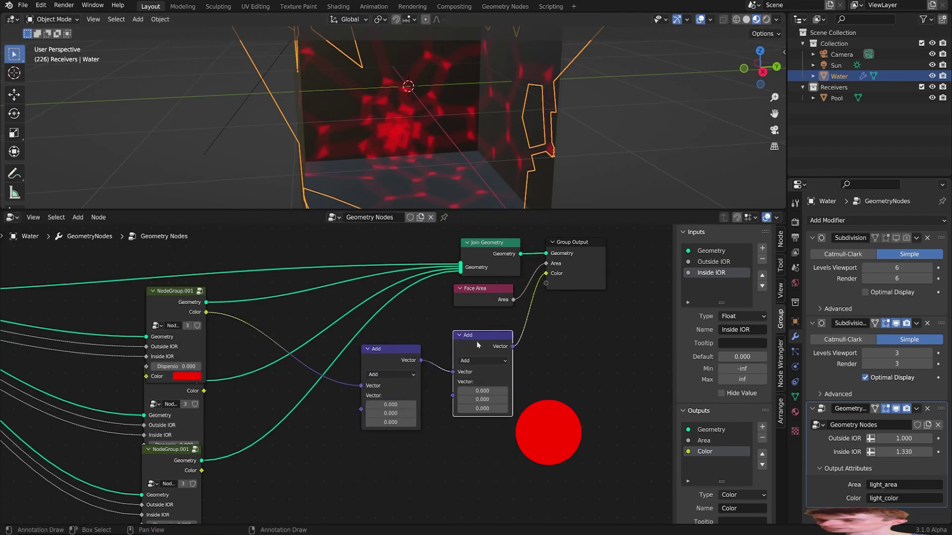
left_click_drag(204, 391, 455, 396)
middle_click_drag(291, 457, 328, 411)
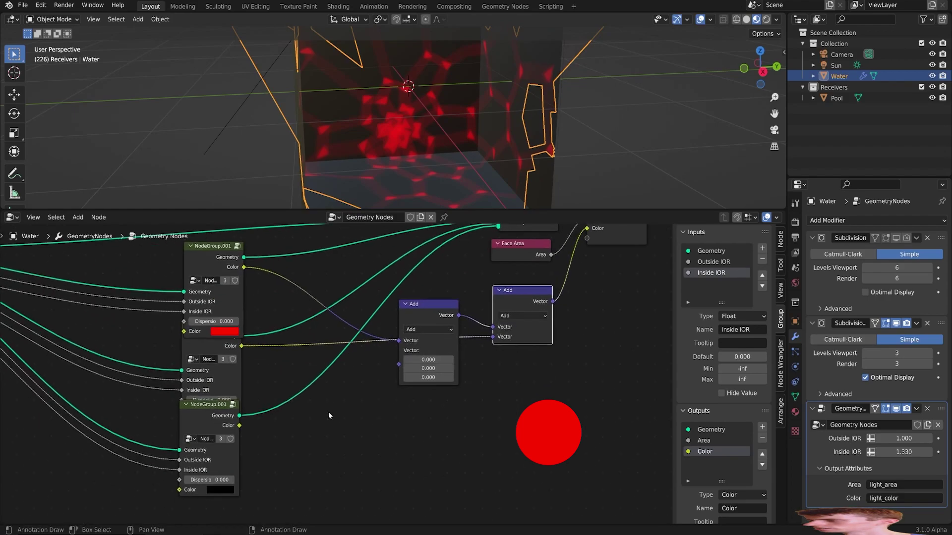
left_click_drag(223, 406, 223, 438)
left_click(224, 420)
left_click_drag(222, 376, 273, 392)
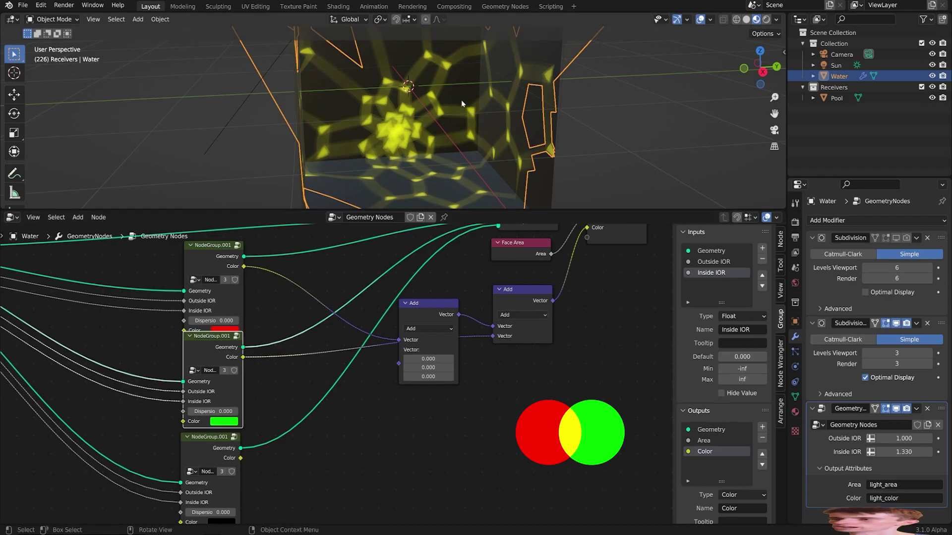
Chain a third Add node before Group Output, connect the last group's Color output to it, and set that group's Color input to blue.
middle_click_drag(462, 364, 404, 357)
scroll(408, 356, "down", 3)
left_click(436, 310)
key("shift+d")
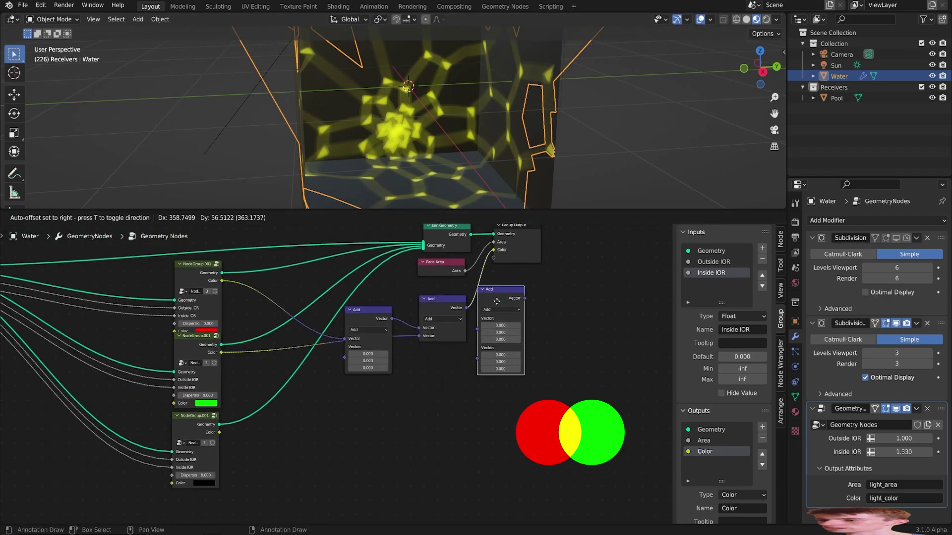
left_click(490, 311)
left_click_drag(220, 432, 492, 335)
left_click(203, 483)
left_click_drag(211, 465, 244, 466)
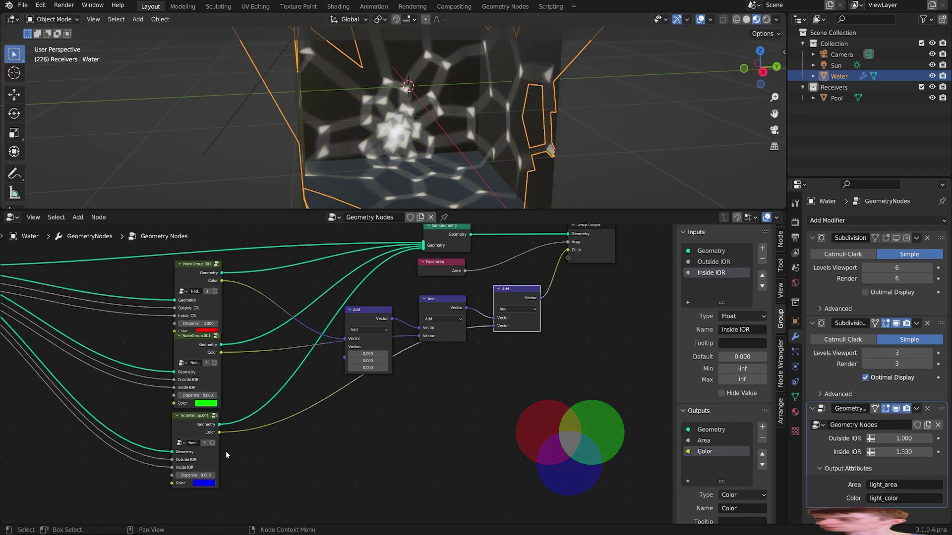
Set Dispersion to 0.020 on the green node group and 0.050 on the blue one.
scroll(266, 427, "up", 1)
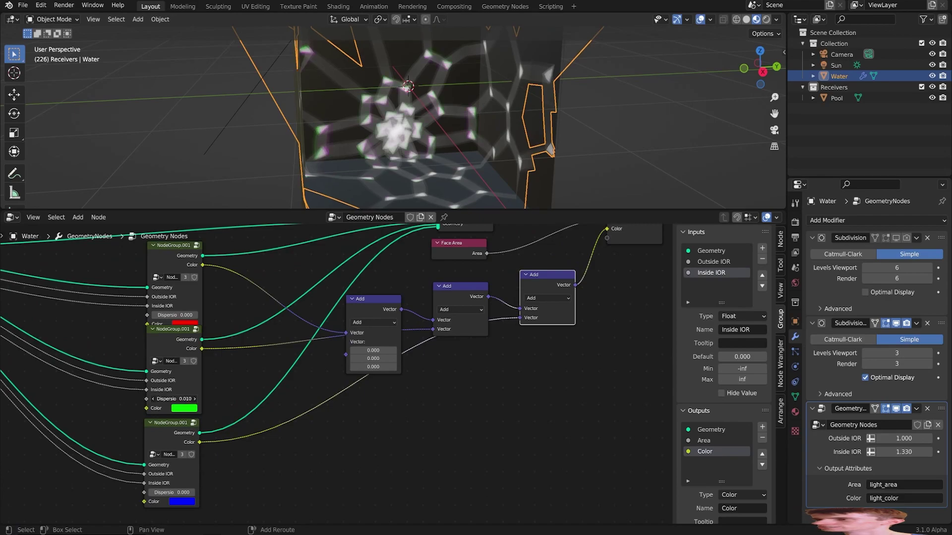
left_click_drag(174, 399, 193, 399)
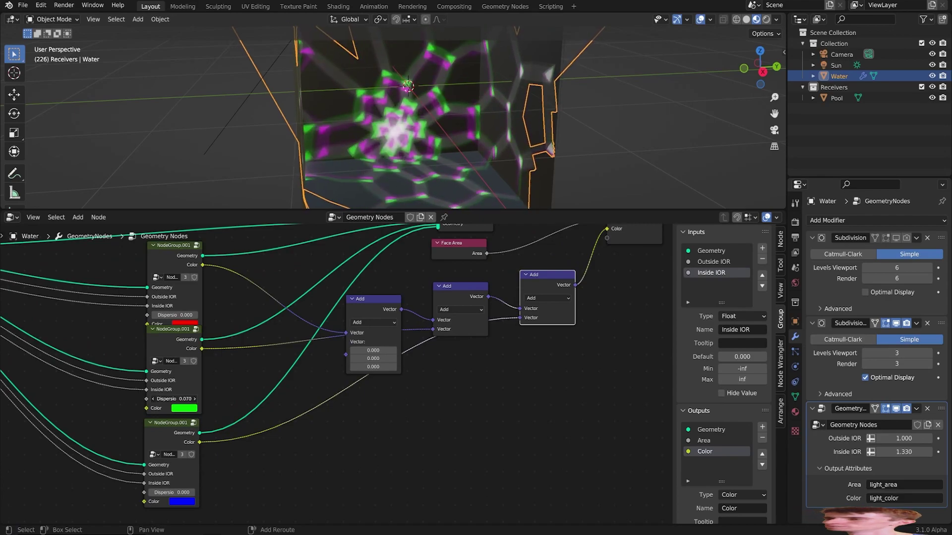
middle_click_drag(174, 398, 197, 373)
left_click_drag(219, 373, 209, 374, "shift")
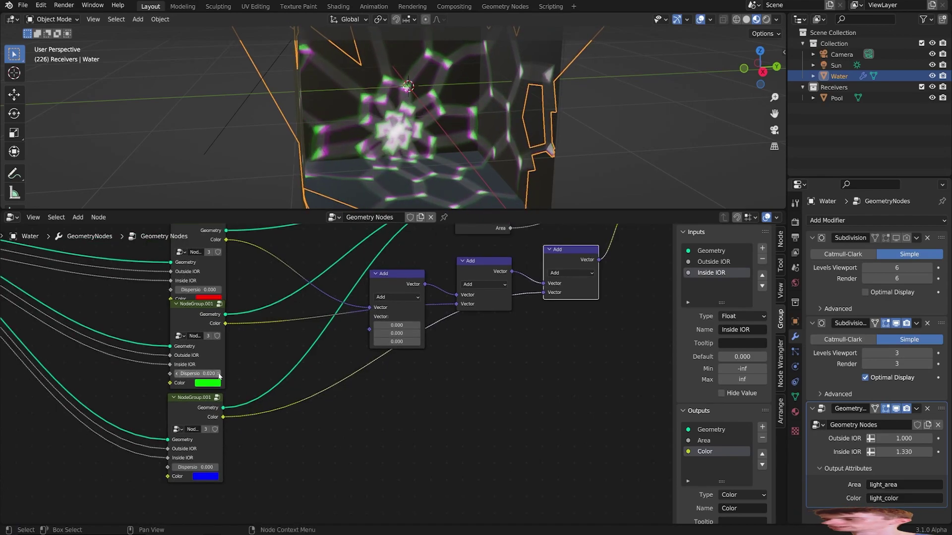
left_click_drag(195, 467, 214, 467)
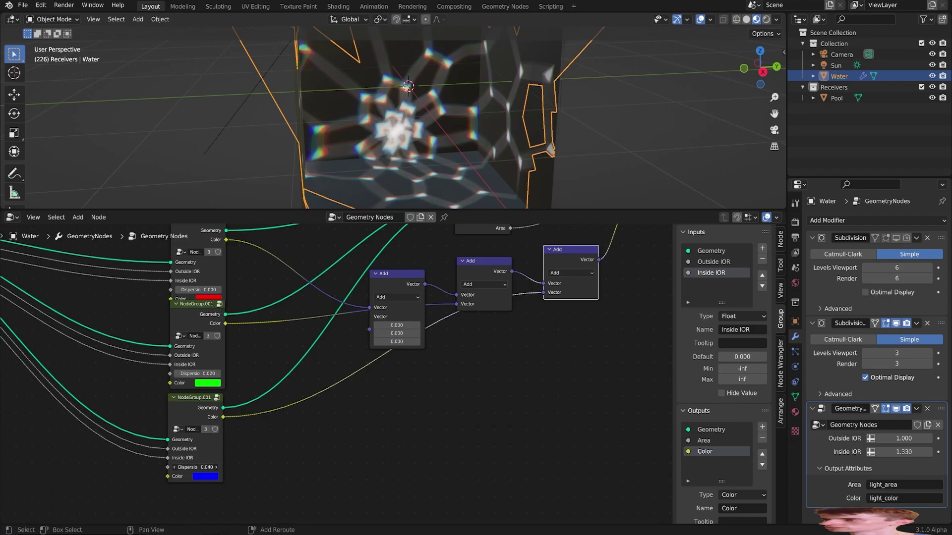
key("shift+grave")
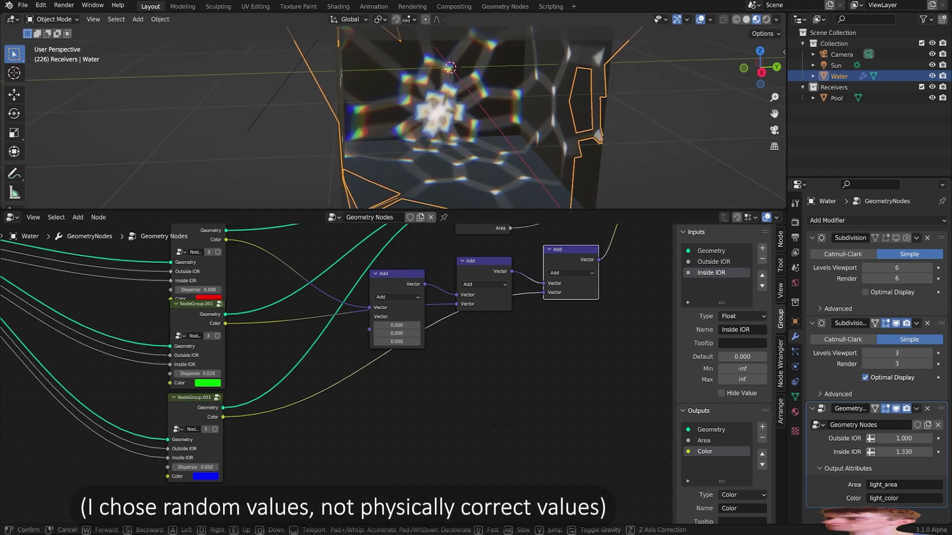
Inspect the dispersed caustics up close and lower the modifier's Inside IOR to 1.191.
key("w")
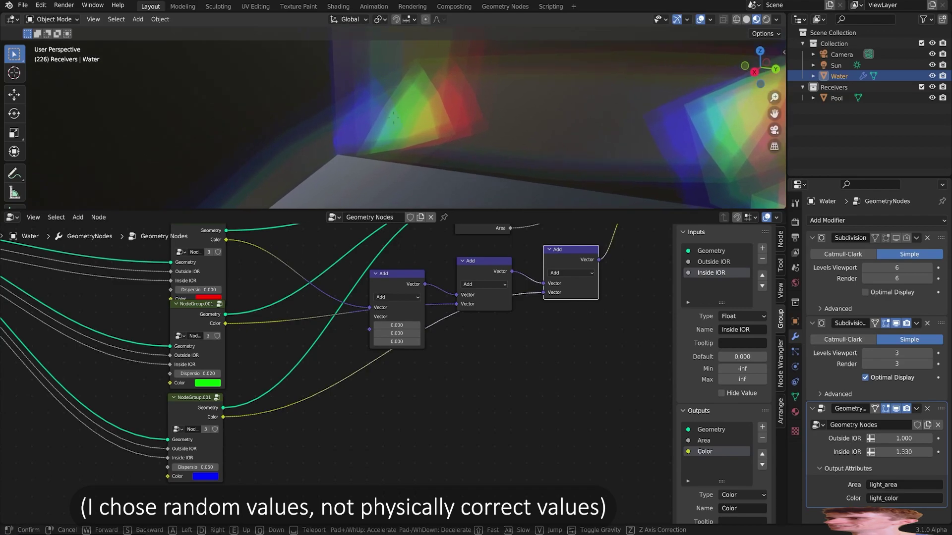
key("s")
key("s")
left_click(364, 197)
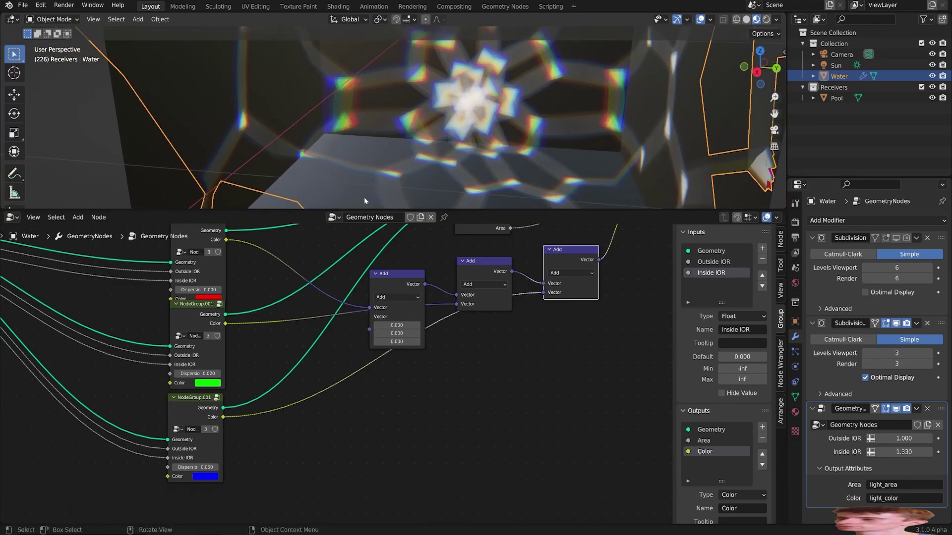
middle_click_drag(326, 302, 374, 349)
scroll(374, 349, "down", 1)
left_click_drag(305, 260, 246, 524)
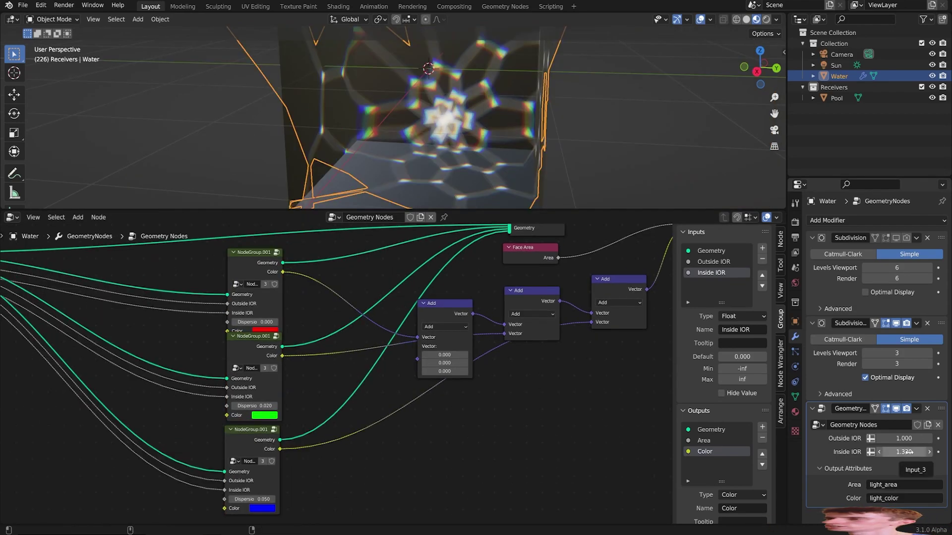
mouse_move(903, 451)
left_mouse_down()
mouse_move(877, 451)
mouse_move(907, 451)
left_mouse_up()
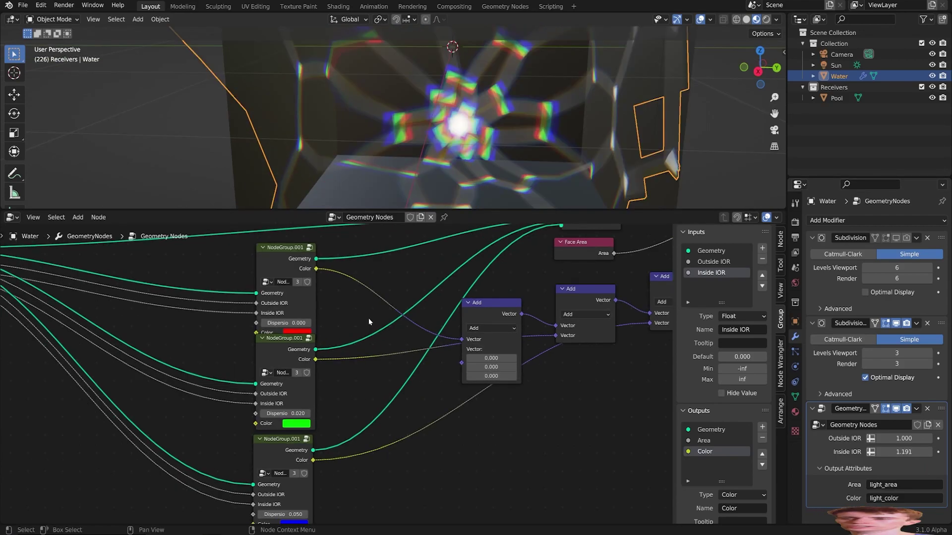
Insert a Capture Attribute node on the direct geometry link into Join Geometry and set its data type to Color.
scroll(418, 266, "down", 2)
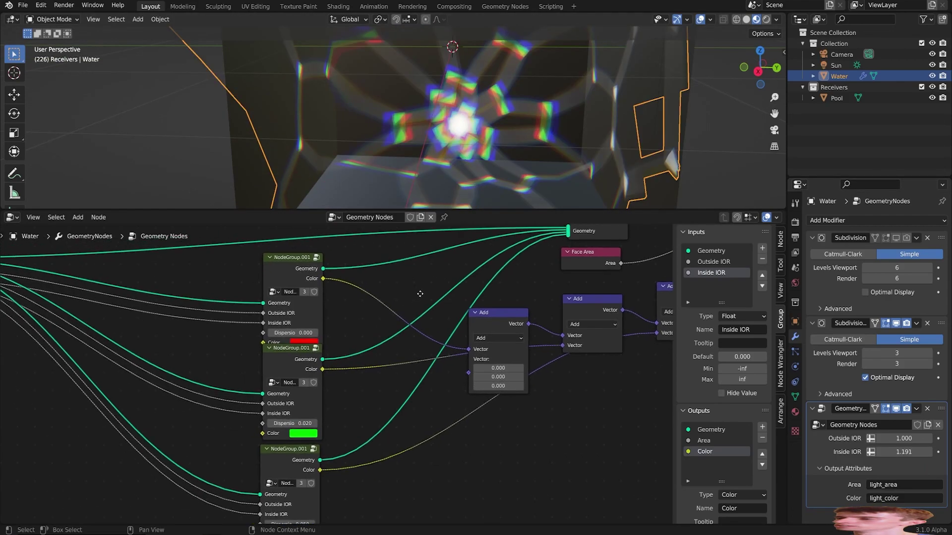
key("F3")
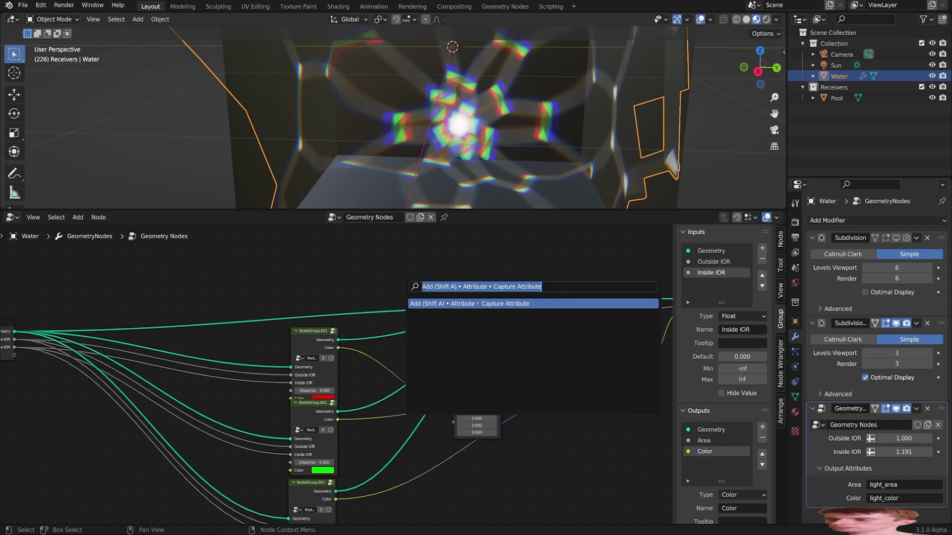
key("Return")
left_click(317, 300)
left_click(318, 287)
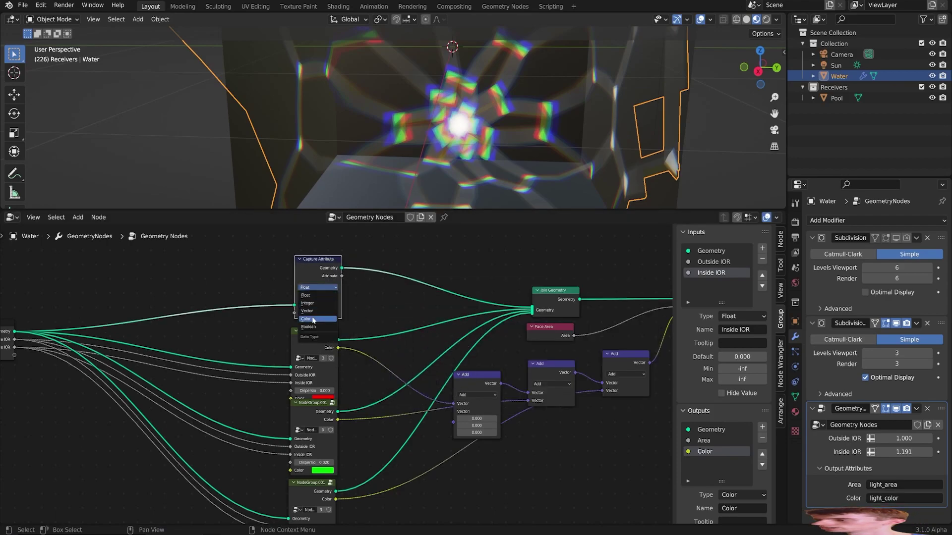
left_click(314, 319)
Insert a duplicate vector Add node before Group Output and connect the Capture Attribute's Attribute output to its second input.
middle_click_drag(607, 323, 506, 304)
left_click_drag(590, 304, 669, 306)
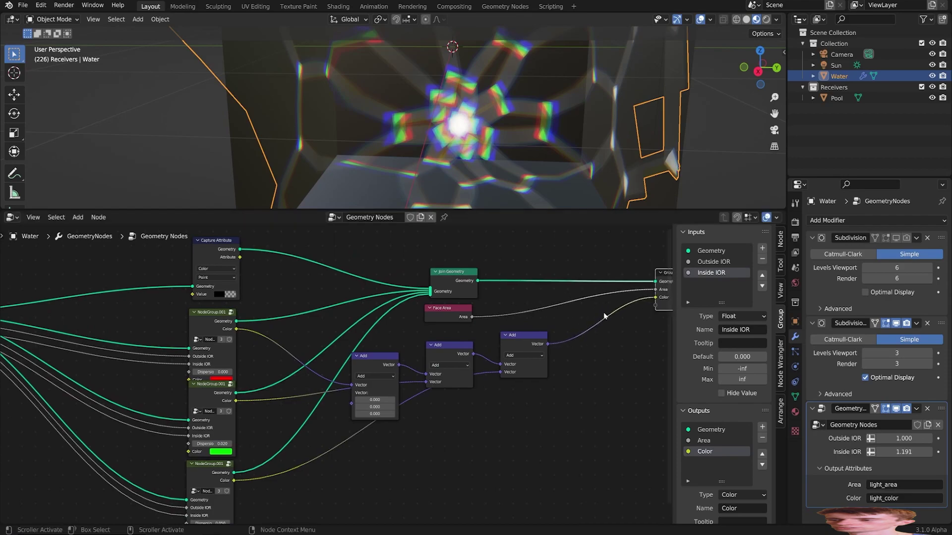
left_click(525, 344)
key("shift+d")
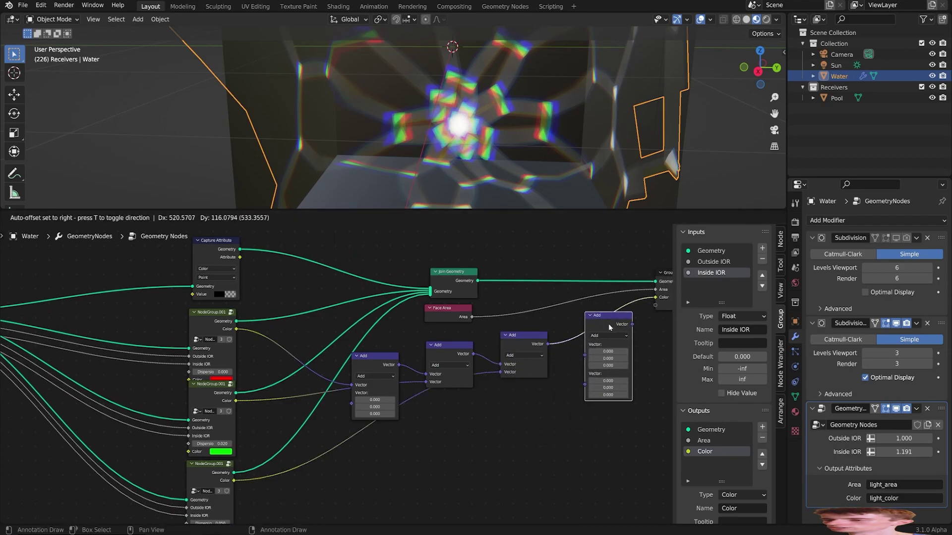
left_click(613, 317)
left_click_drag(259, 266, 581, 352)
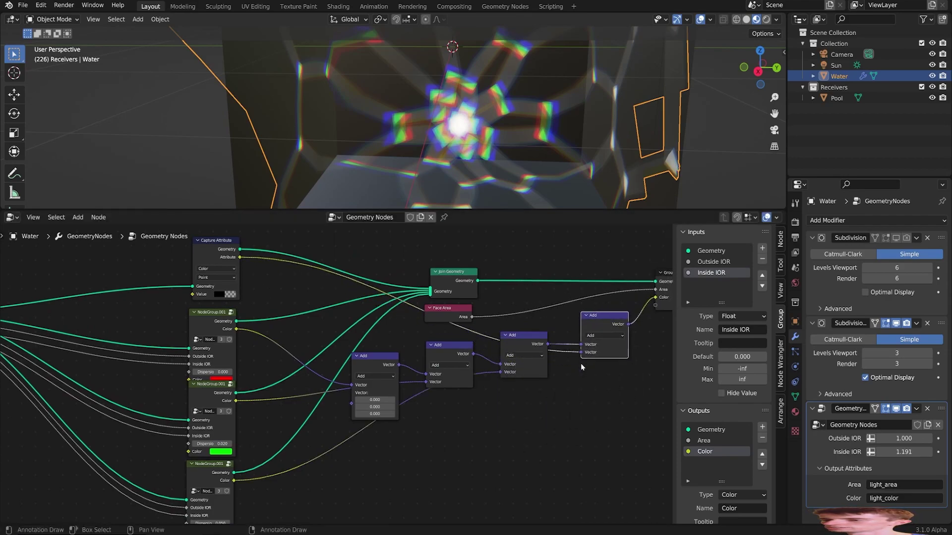
Try white as the Capture Attribute's Value color, and remove the Capture Attribute node.
left_click(218, 294)
left_click_drag(272, 231, 272, 191)
key("shift+grave")
key("w")
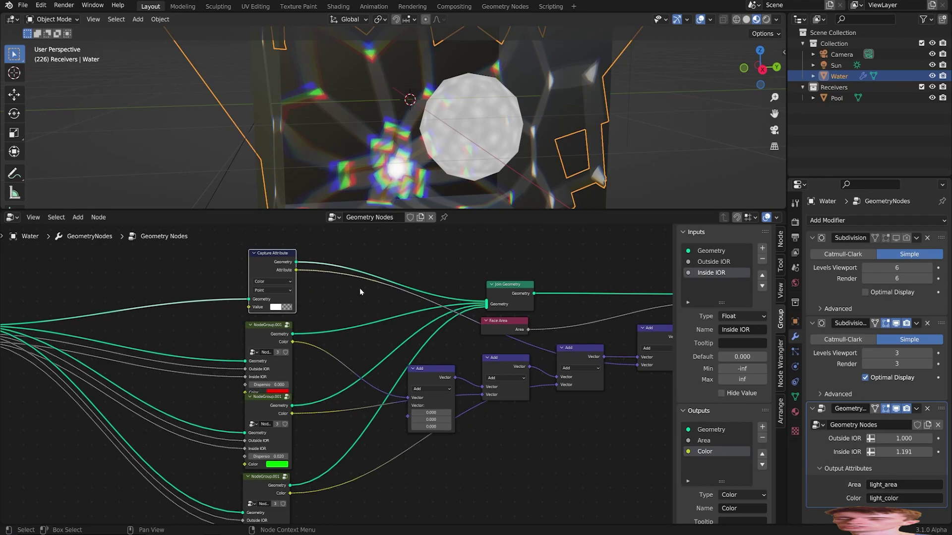
right_click(245, 288)
left_click(221, 289)
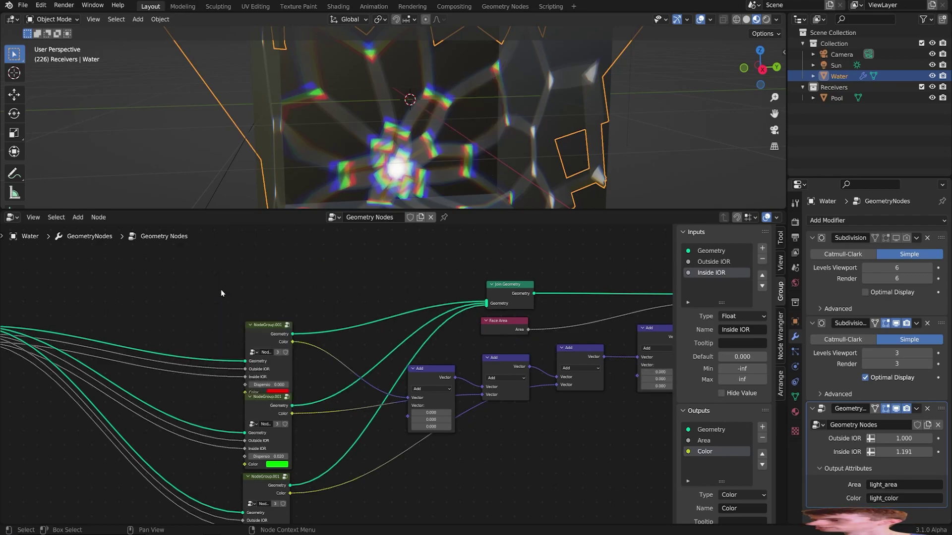
Add a Set Material node and route Group Input's Geometry through it into Join Geometry.
middle_click_drag(222, 289, 299, 294)
key("F3")
type("set mate")
key("Return")
left_click(330, 270)
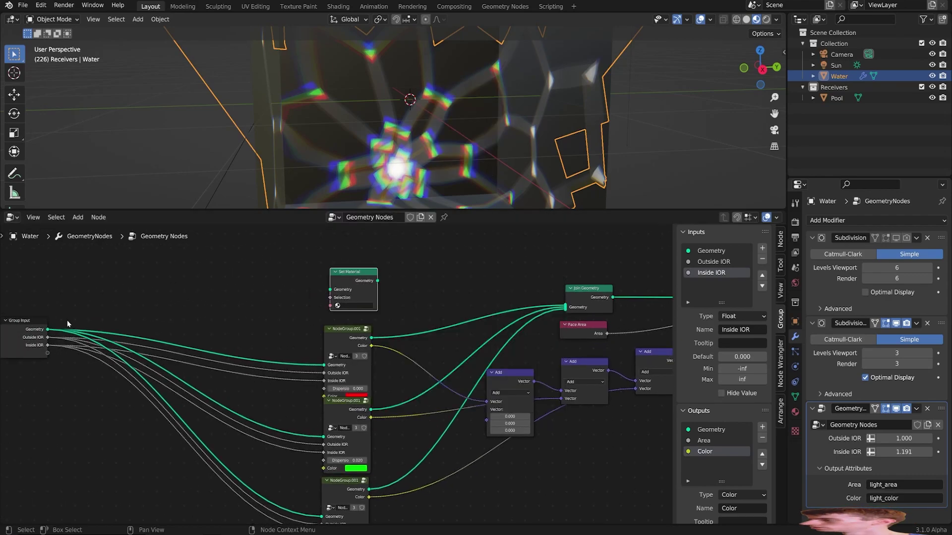
left_click_drag(47, 330, 331, 290)
middle_click_drag(379, 281, 306, 283)
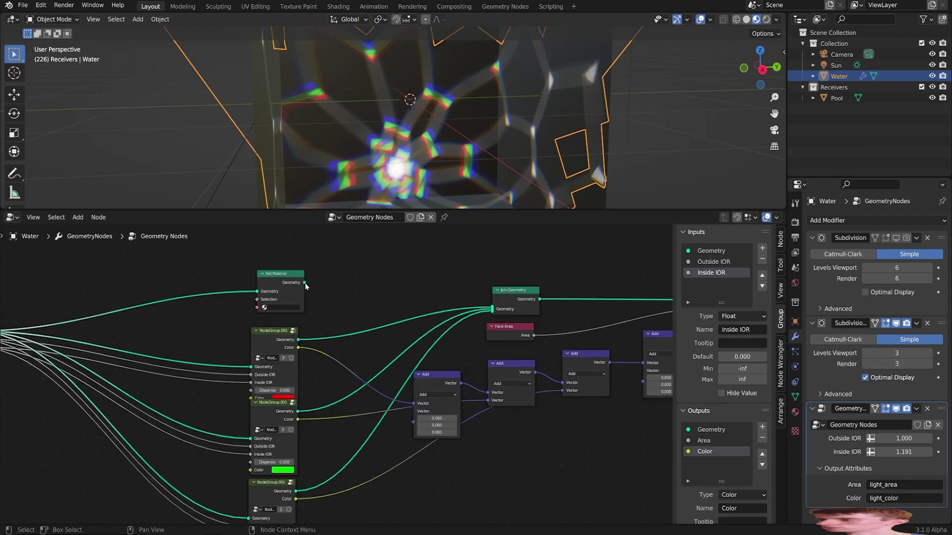
left_click_drag(305, 282, 492, 308)
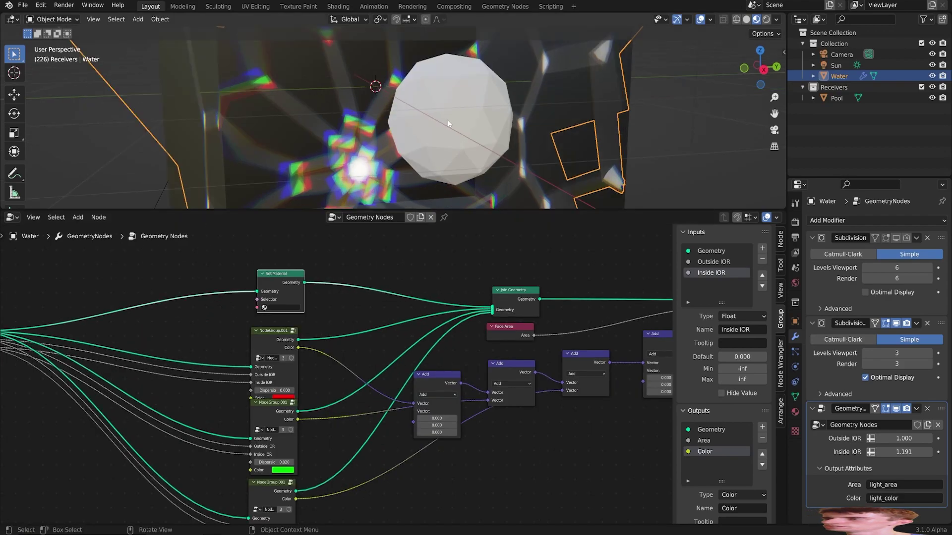
Assign a new second-slot material, Material.002, to the Set Material node and change its surface to Glass BSDF.
left_click(794, 413)
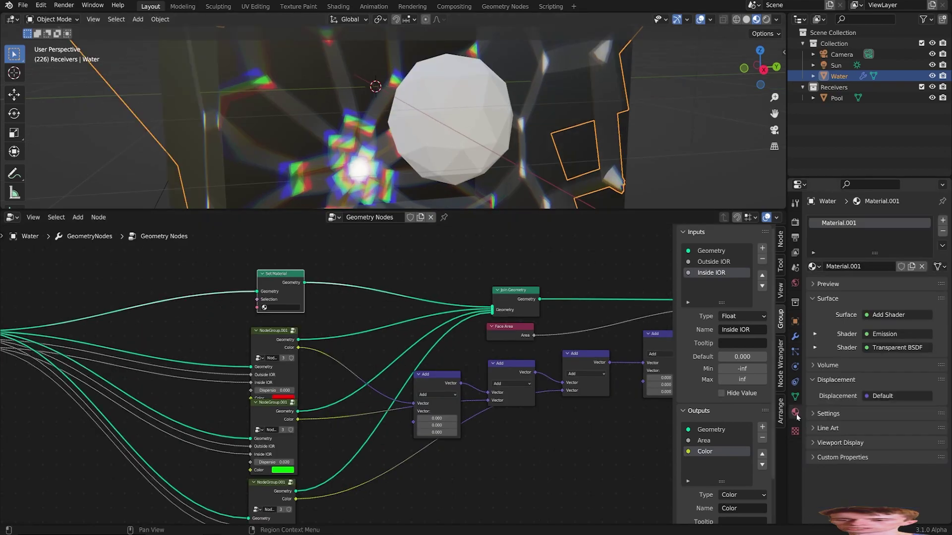
left_click(943, 220)
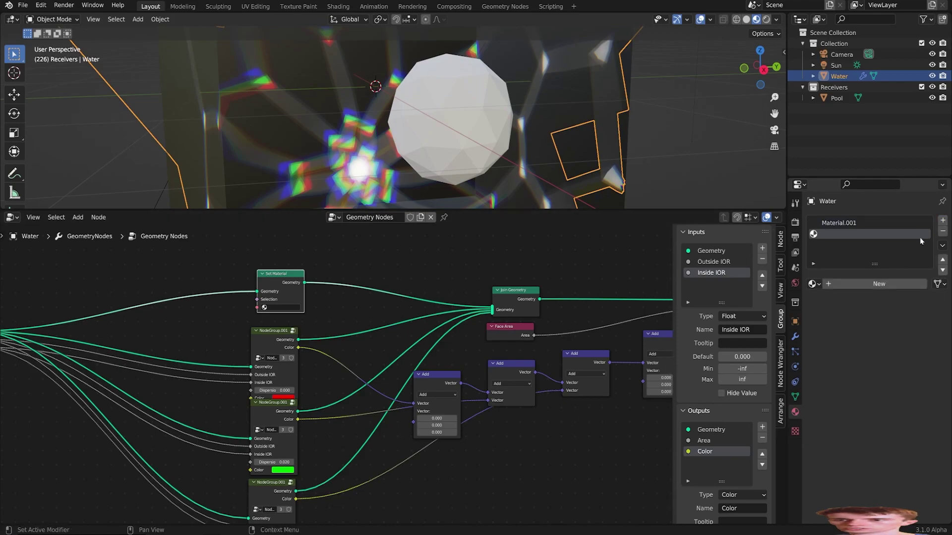
left_click(885, 287)
left_click(275, 311)
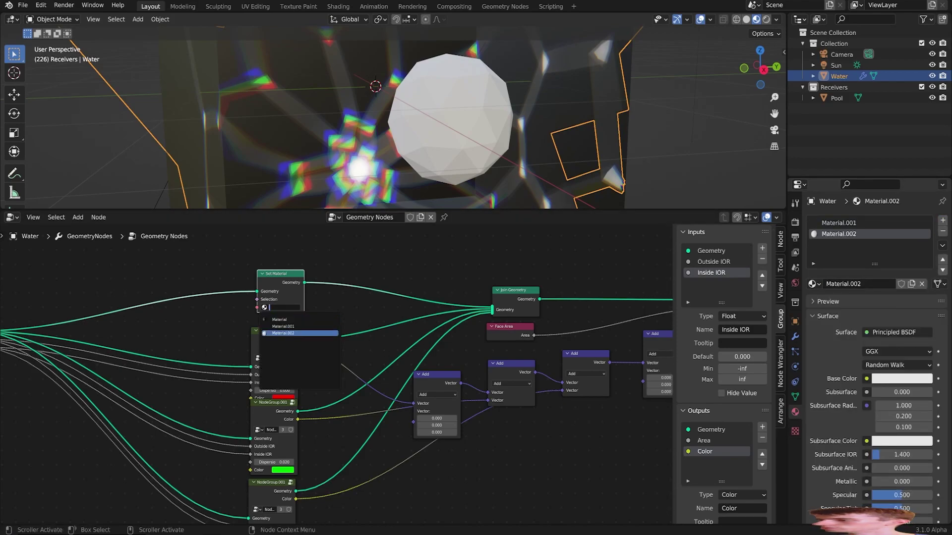
left_click(280, 337)
left_click(897, 332)
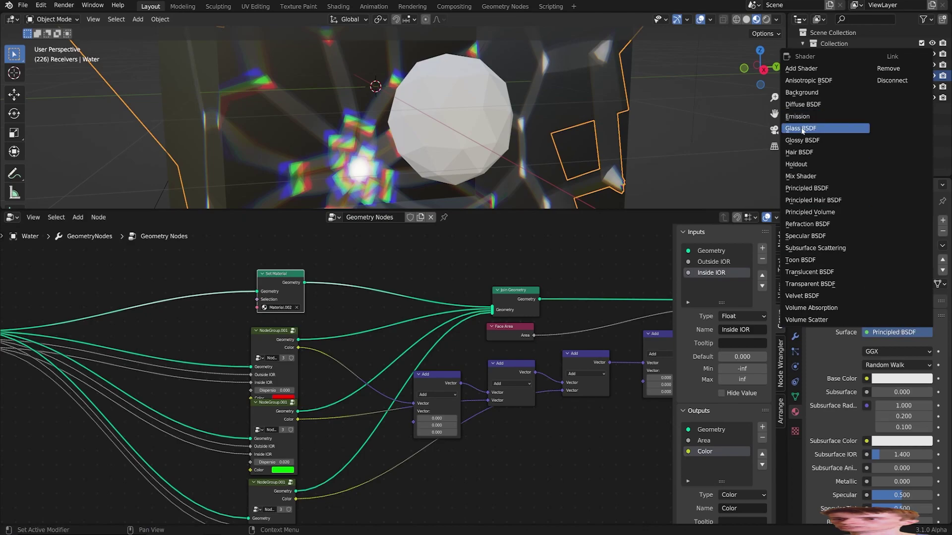
left_click(823, 124)
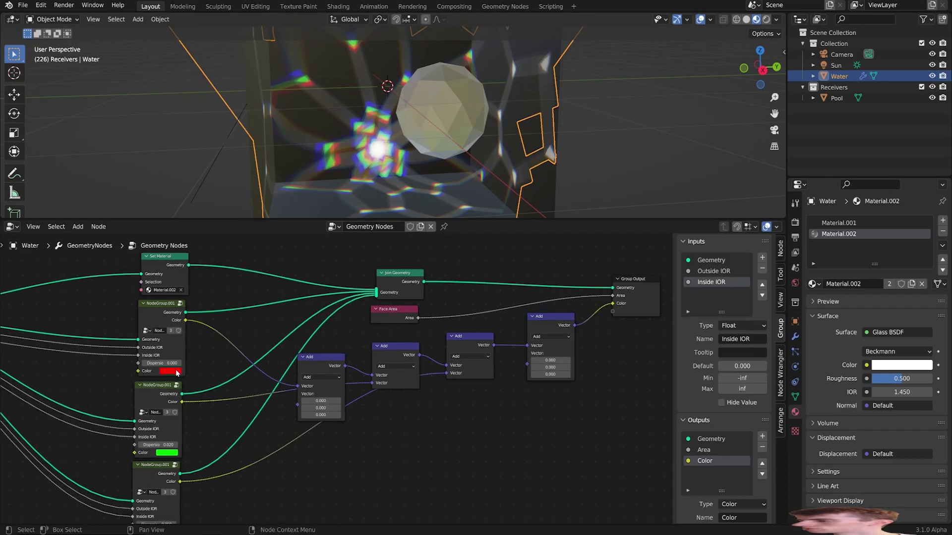
Lower the red component of the first node group's Color to 0.580.
left_click(177, 373)
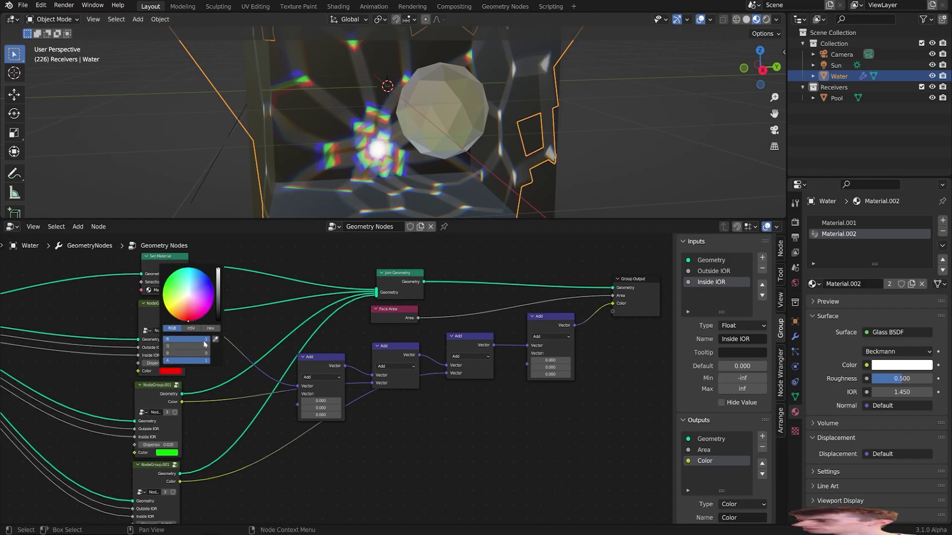
left_click_drag(208, 339, 189, 339)
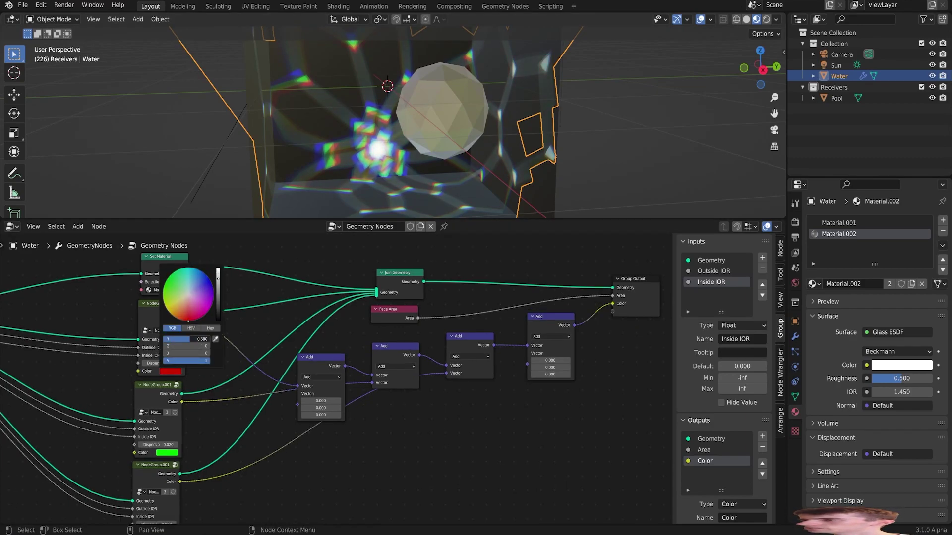
Make room before Group Output and insert a MixRGB node between the last Add node and its Color input.
middle_click_drag(329, 353, 106, 366)
left_click_drag(402, 314, 474, 310)
key("F3")
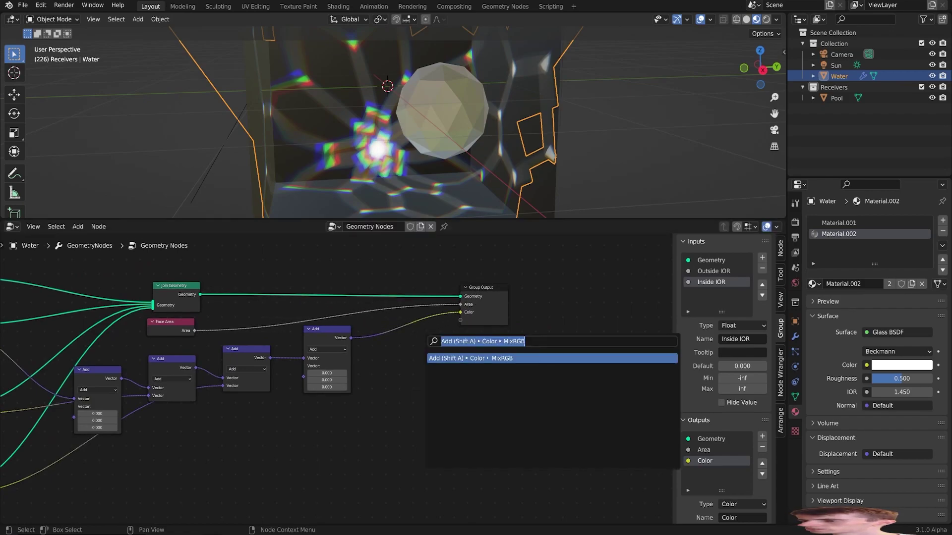
key("Return")
left_click(402, 337)
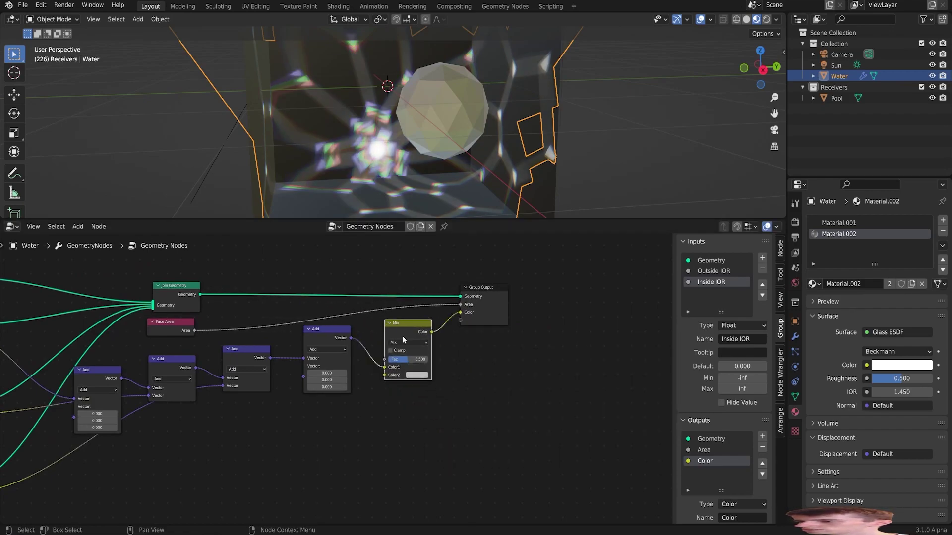
Set the MixRGB node to Multiply with a Fac of 1.000 and adjust its Color2 tint.
left_click_drag(405, 362, 430, 362)
left_click(408, 344)
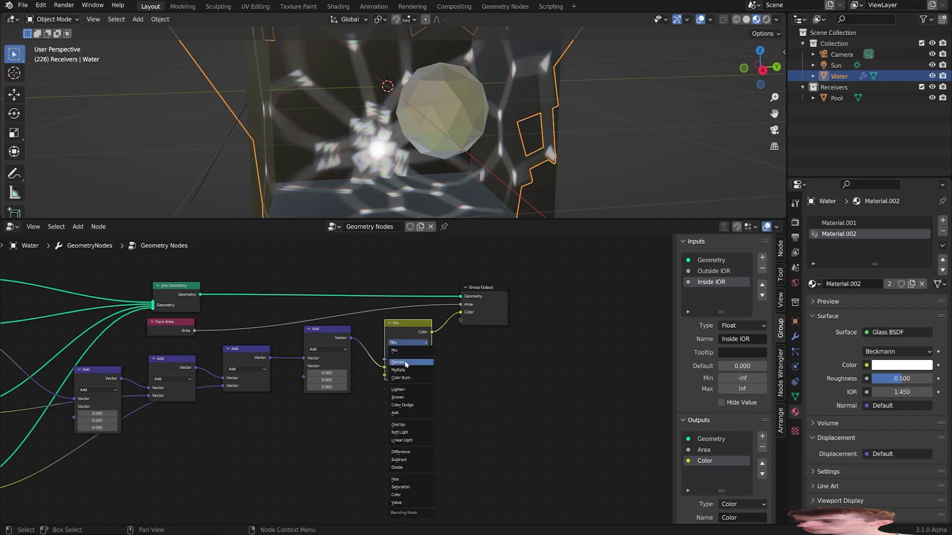
left_click(407, 374)
left_click(416, 375)
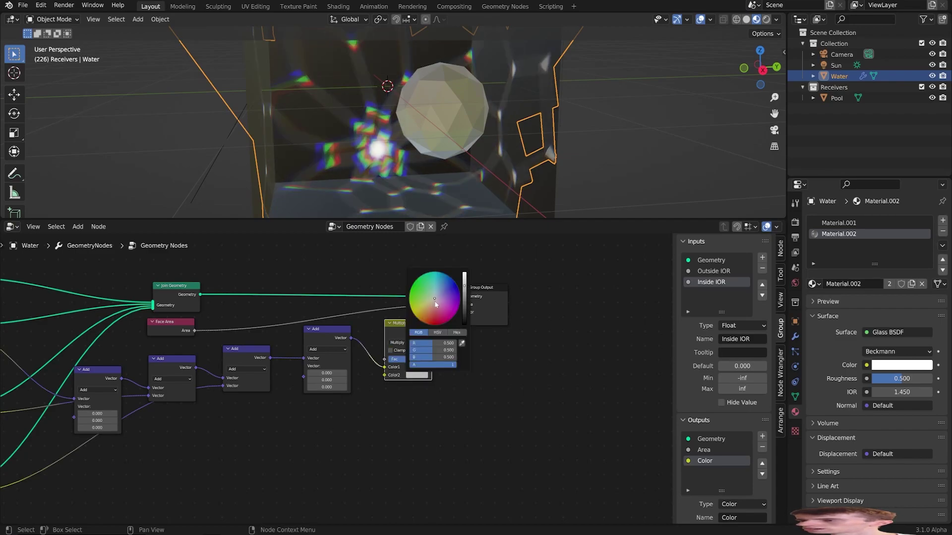
mouse_move(435, 304)
left_mouse_down()
mouse_move(455, 307)
mouse_move(436, 277)
mouse_move(409, 294)
mouse_move(451, 278)
mouse_move(457, 285)
mouse_move(452, 279)
mouse_move(435, 298)
left_mouse_up()
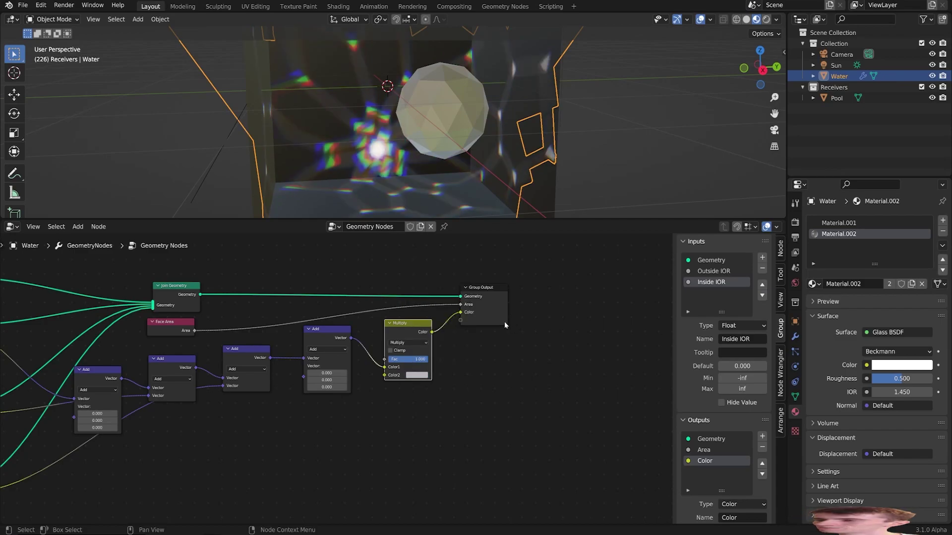